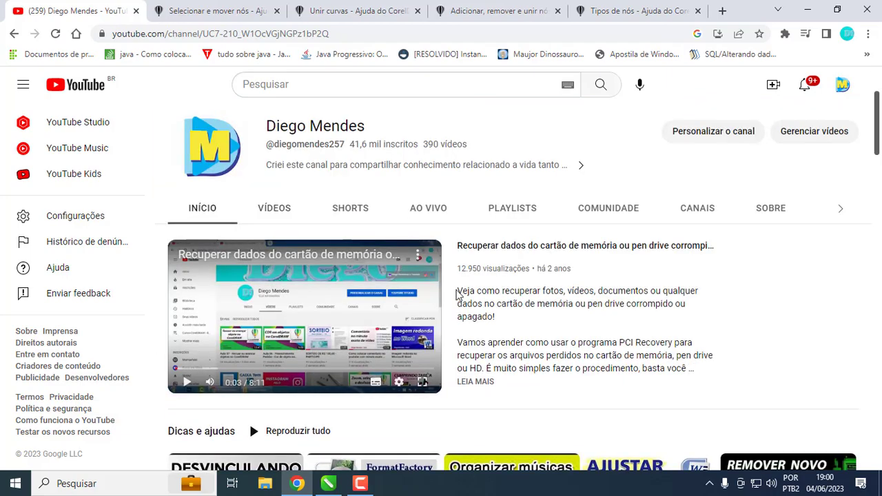
Step: Open the playlist "Curso CorelDRAW - Em andamento" from the YouTube channel's playlists
scroll(500, 217, up, 2)
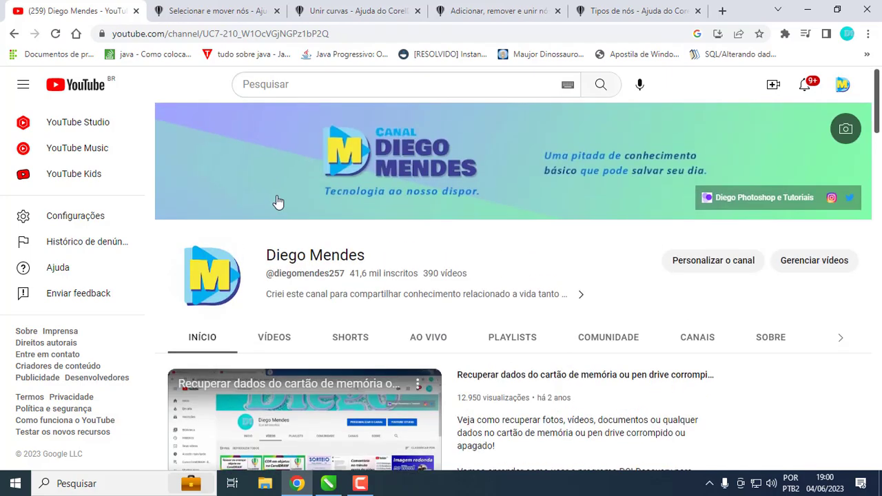
click(510, 345)
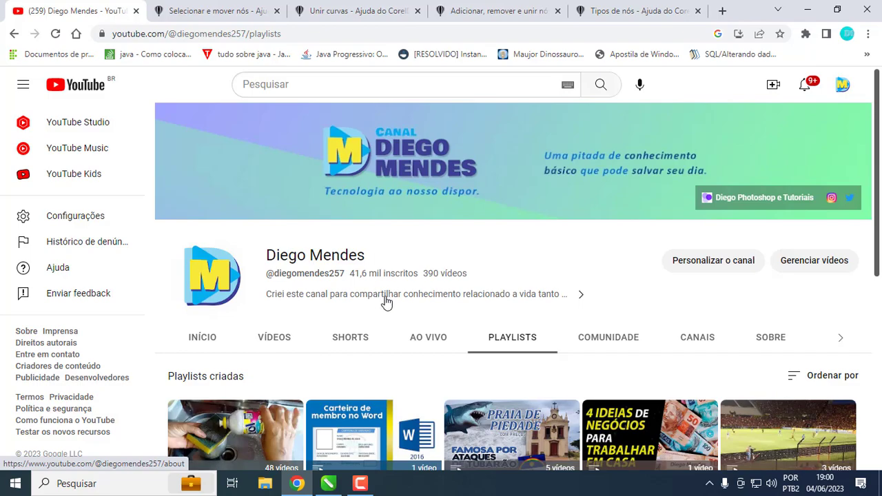
scroll(420, 300, down, 2)
scroll(422, 296, down, 1)
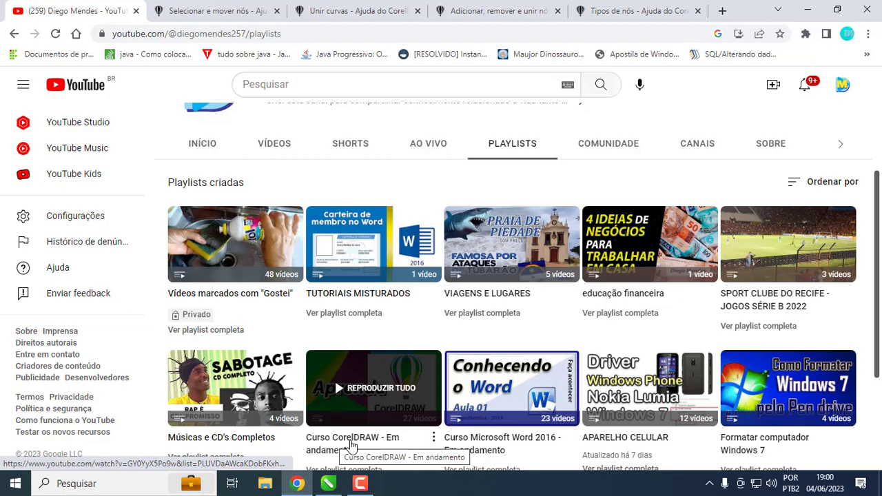
scroll(299, 380, up, 3)
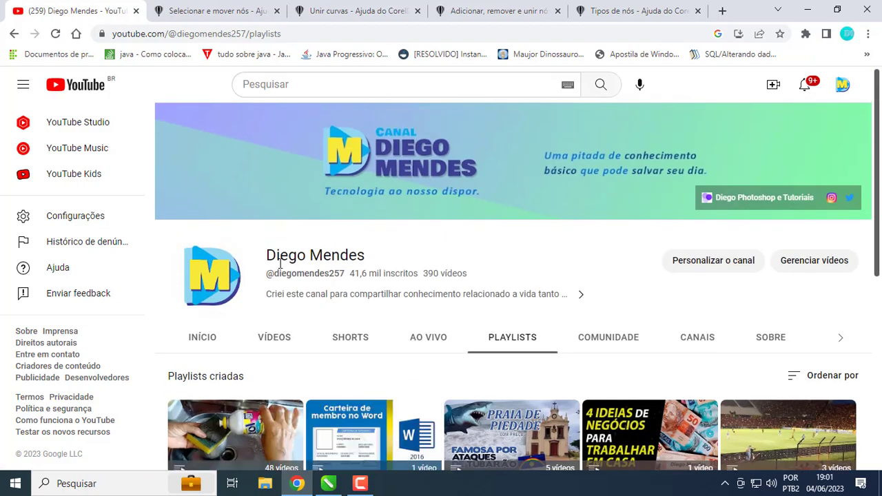
scroll(304, 264, down, 2)
scroll(303, 263, down, 4)
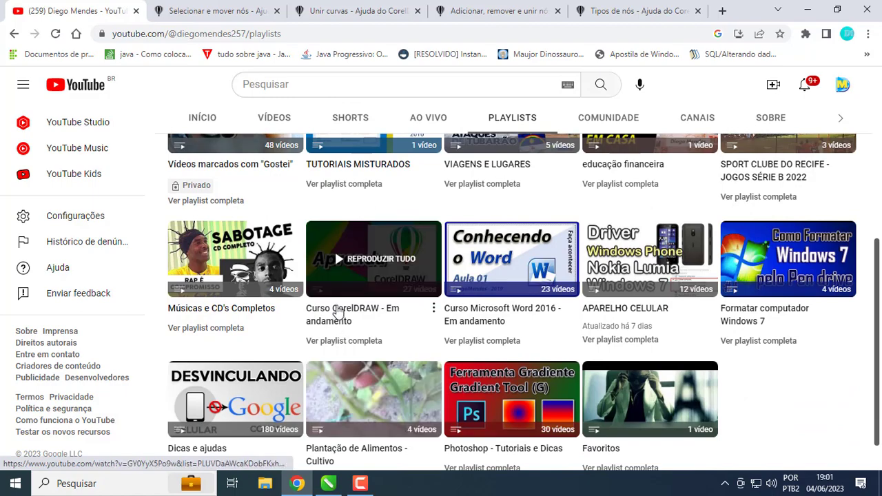
click(320, 310)
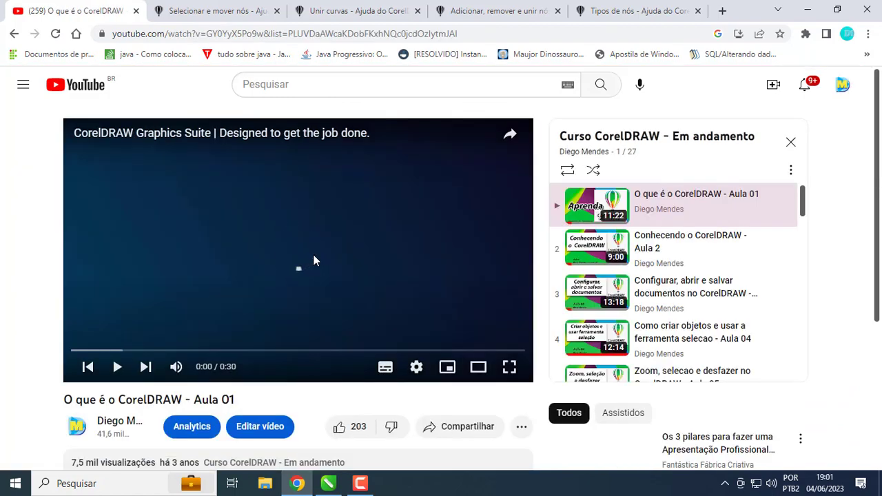
Step: Look through the lessons of the CorelDRAW course playlist and pause the playing video
scroll(699, 228, down, 2)
scroll(699, 228, down, 12)
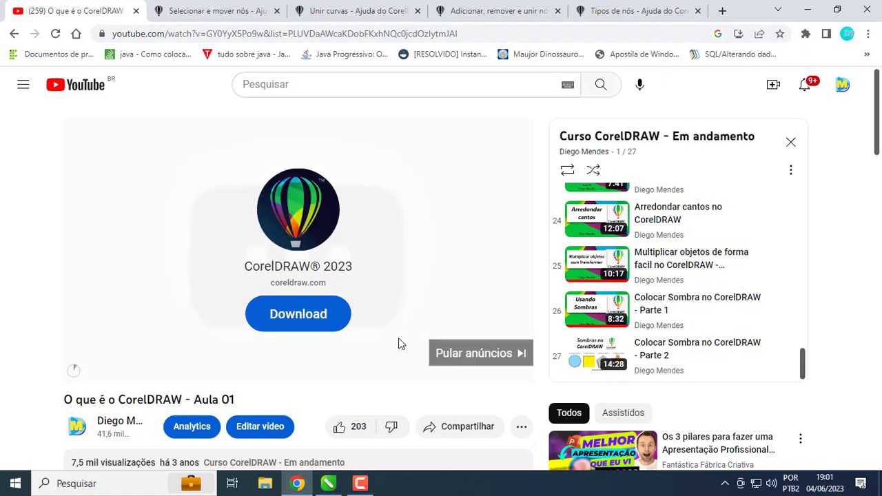
scroll(701, 259, up, 5)
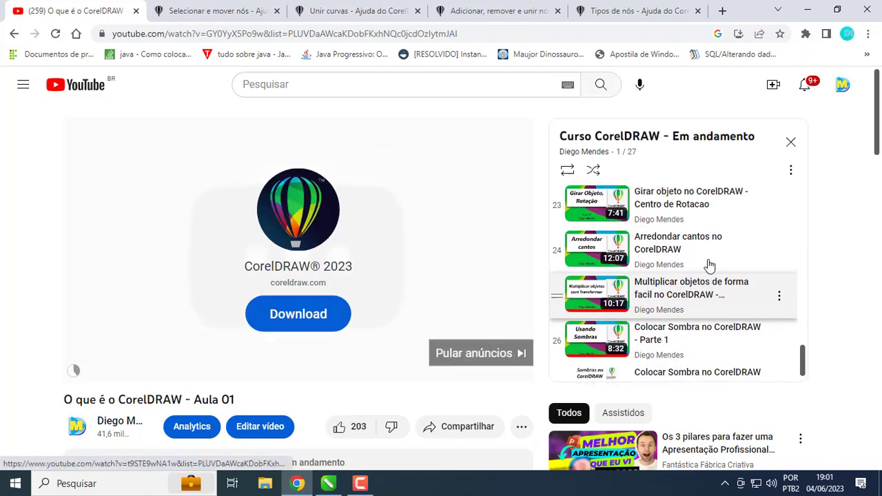
scroll(709, 258, down, 2)
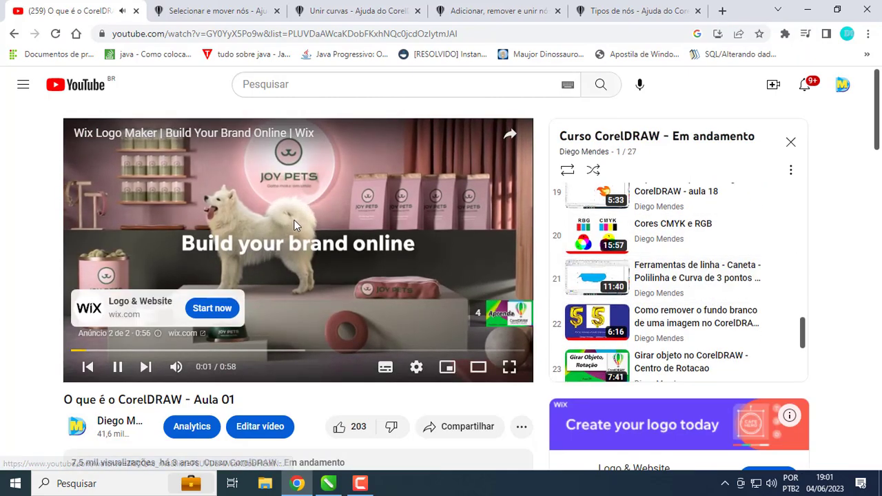
click(329, 293)
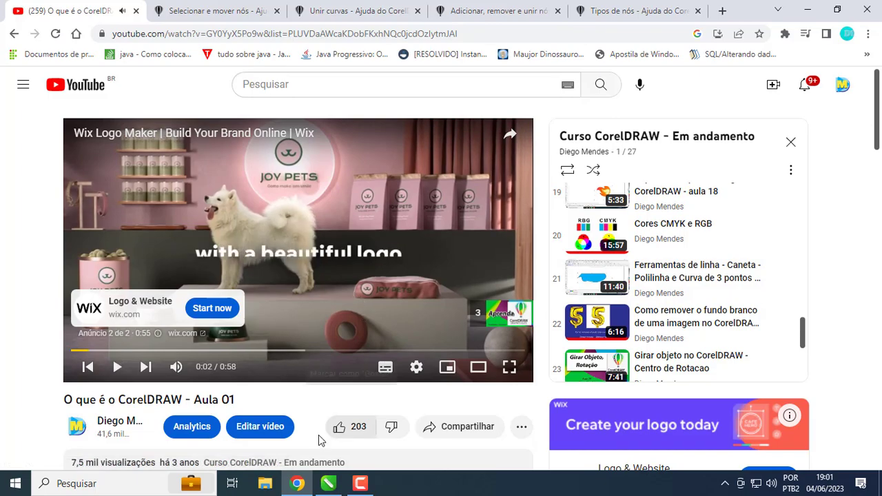
Step: Switch to CorelDRAW and close the Unir curvas docker
click(321, 486)
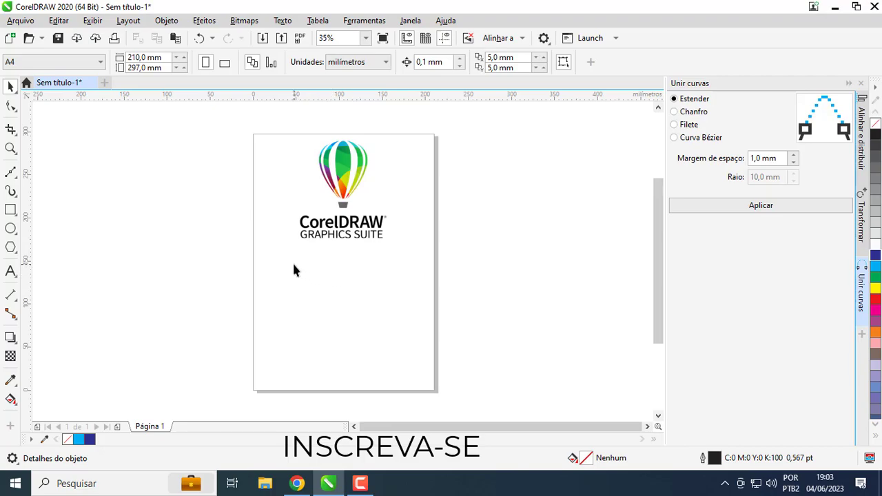
click(861, 84)
scroll(506, 242, up, 2)
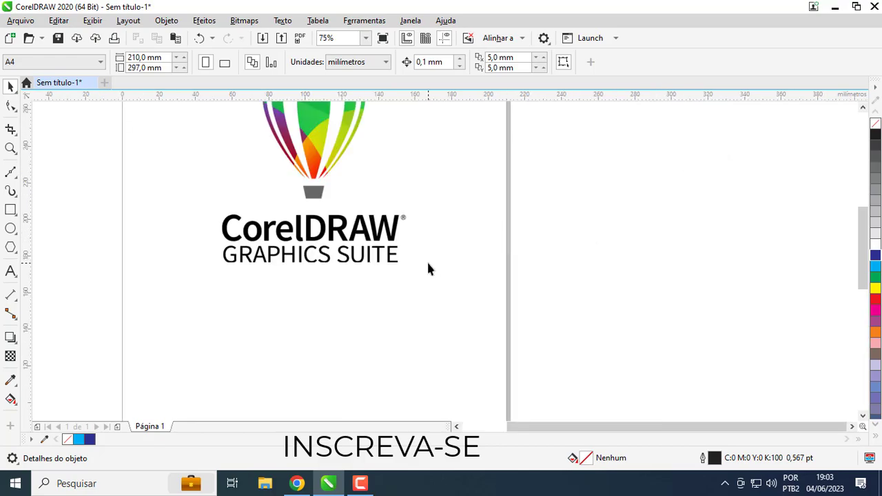
Step: Draw a rectangle about 66 by 43 mm below the CorelDRAW logo and convert it to curves
click(11, 210)
drag(183, 304, 305, 383)
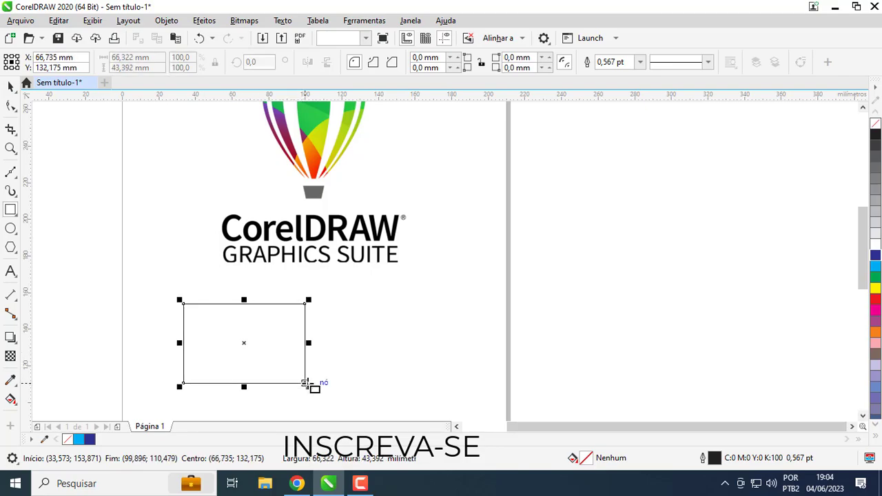
click(11, 106)
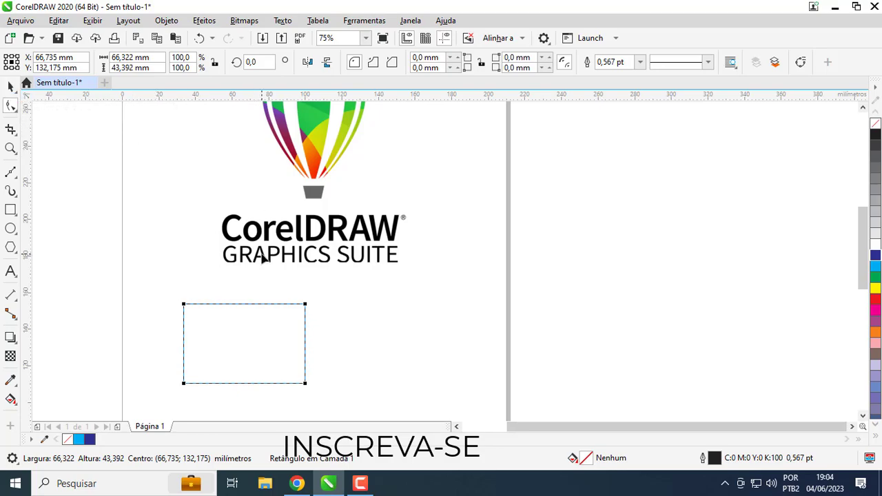
click(174, 21)
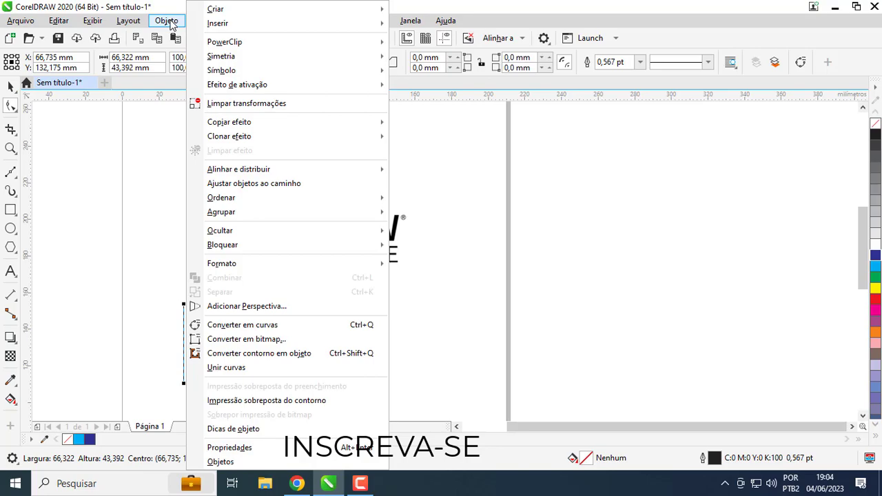
click(267, 325)
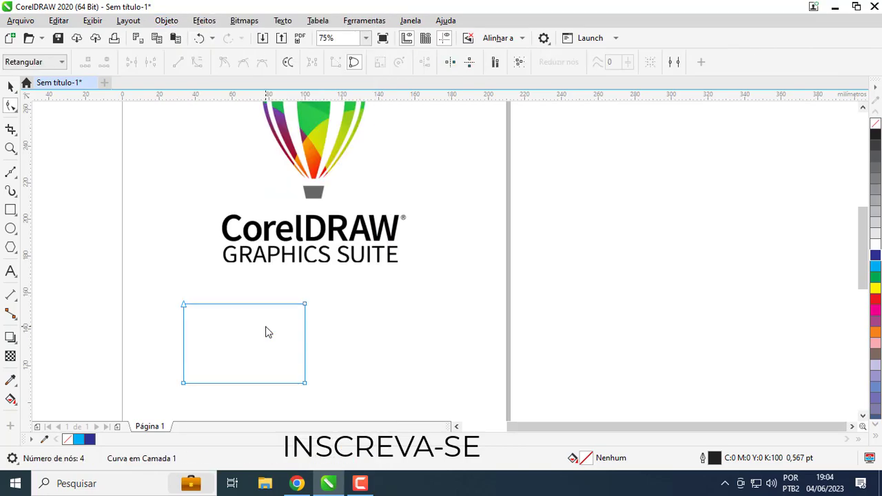
Step: Reshape the converted rectangle by moving its two upper corner nodes, and delete the shape
click(305, 304)
mouse_move(304, 304)
mouse_down()
mouse_move(232, 374)
mouse_move(285, 311)
mouse_move(387, 343)
mouse_move(378, 300)
mouse_move(318, 284)
mouse_move(269, 336)
mouse_move(324, 315)
mouse_move(299, 292)
mouse_up()
click(184, 304)
drag(184, 304, 221, 311)
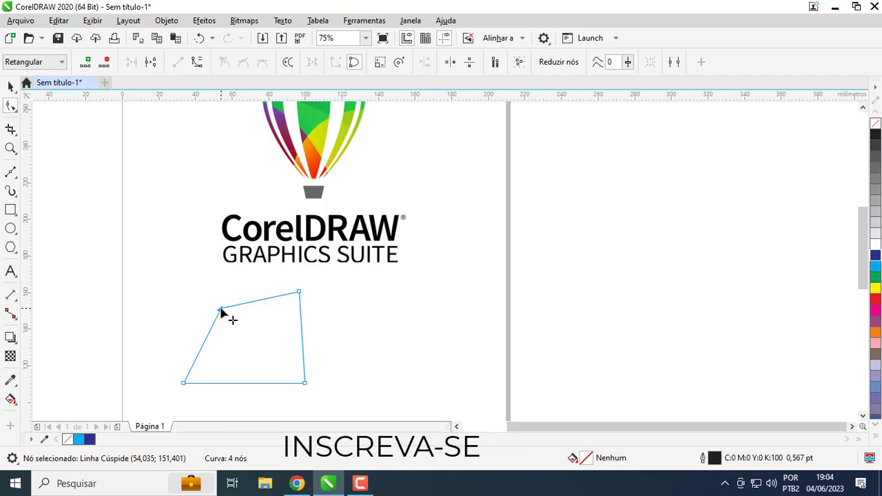
key(Delete)
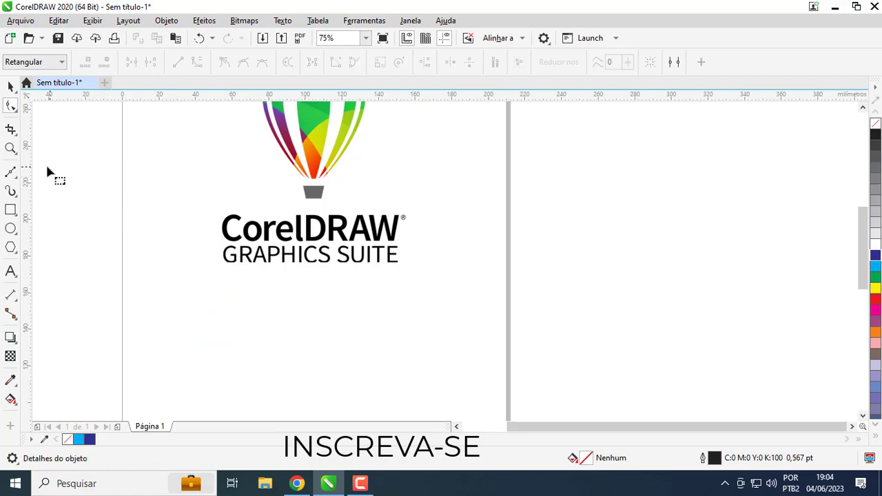
click(11, 87)
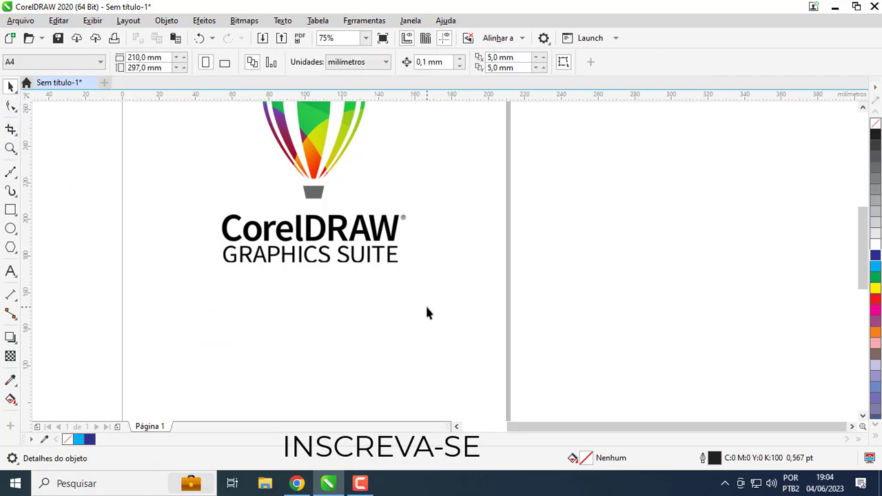
Step: Draw a closed triangle about 17 mm wide and 5 mm high with straight segments using the Bézier tool
click(12, 174)
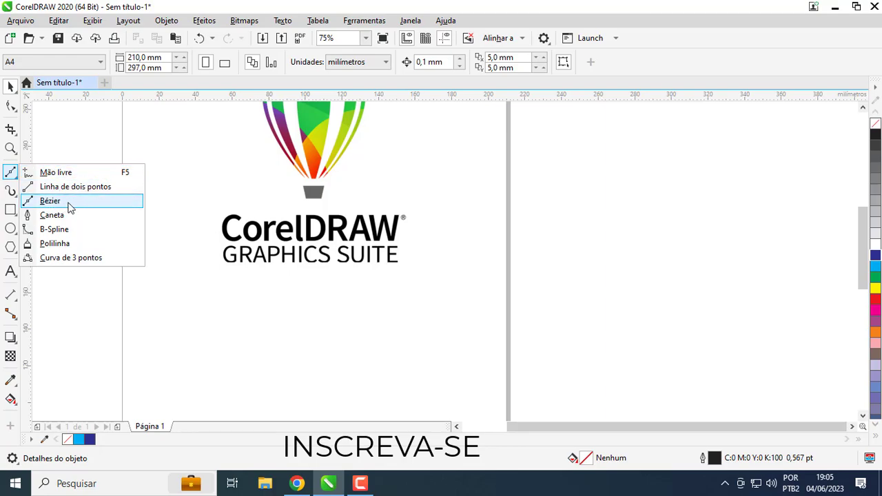
click(10, 173)
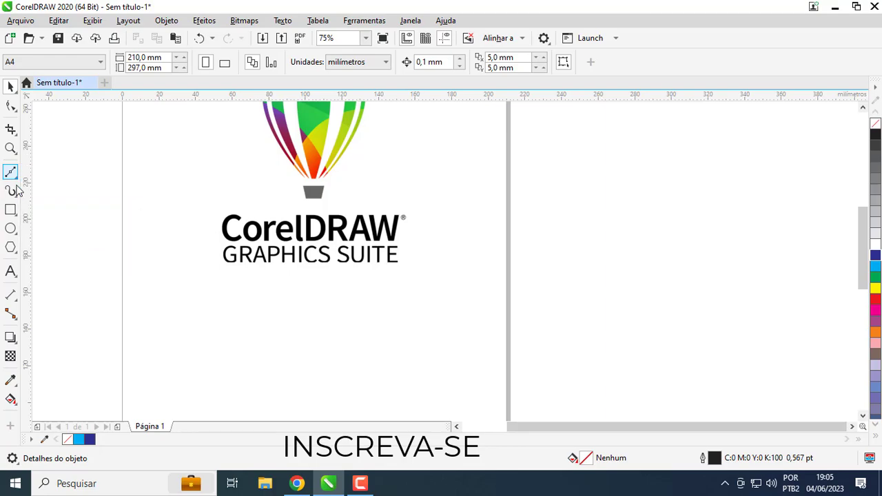
click(9, 169)
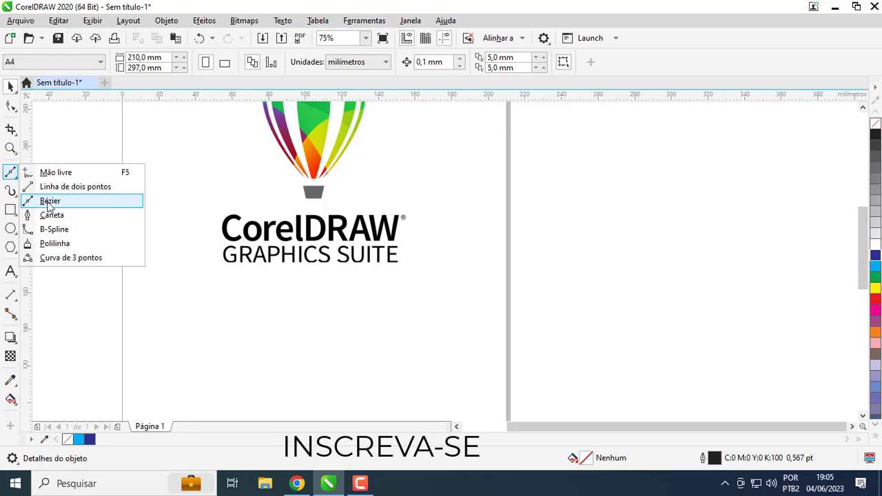
click(48, 205)
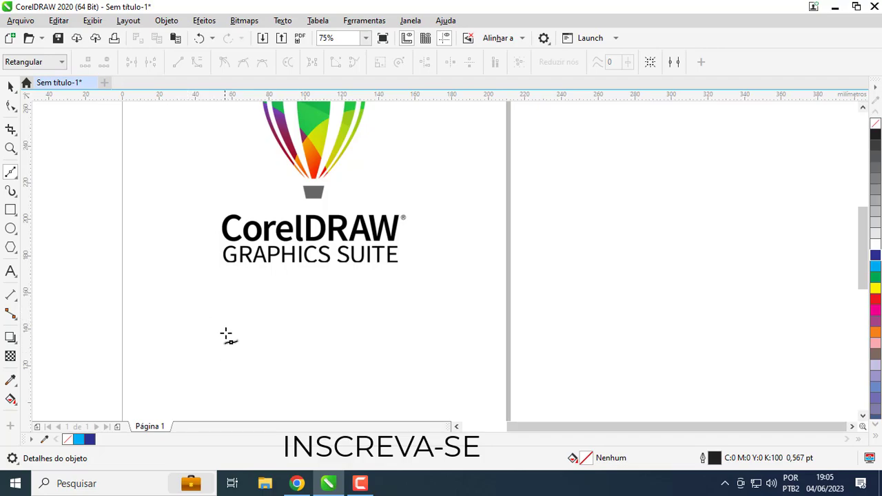
scroll(476, 246, up, 4)
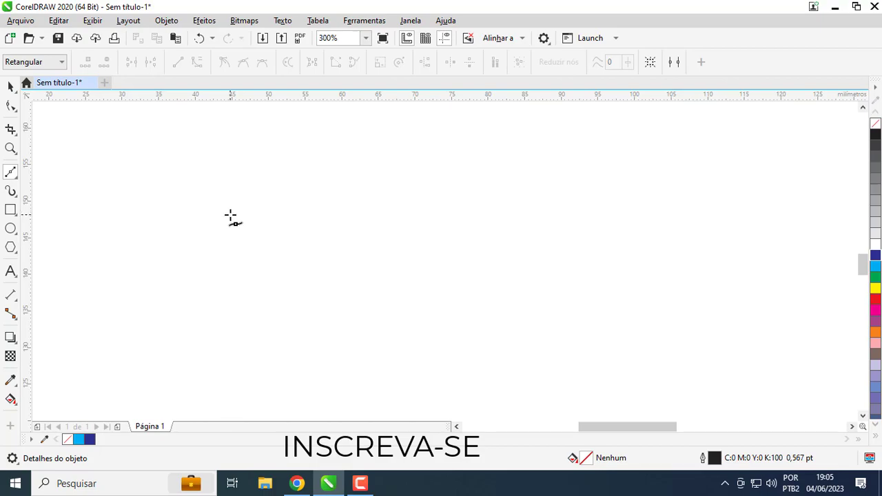
click(152, 214)
scroll(157, 221, up, 2)
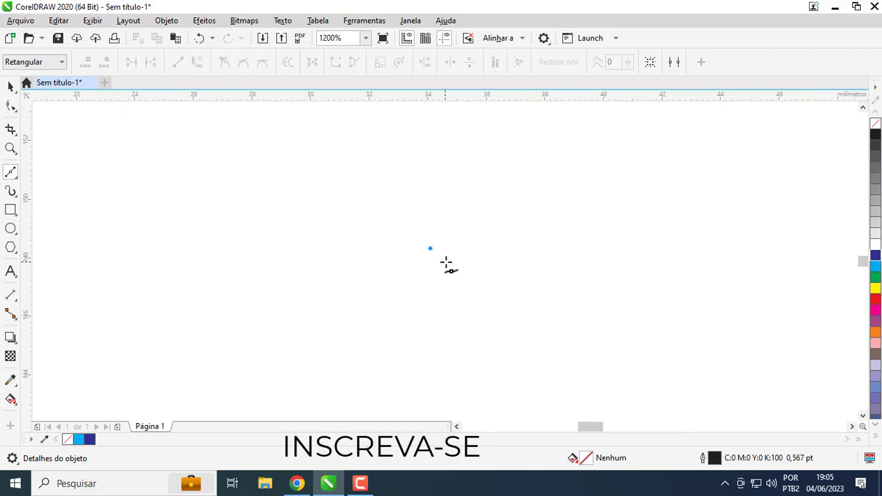
scroll(435, 269, down, 2)
scroll(470, 262, up, 2)
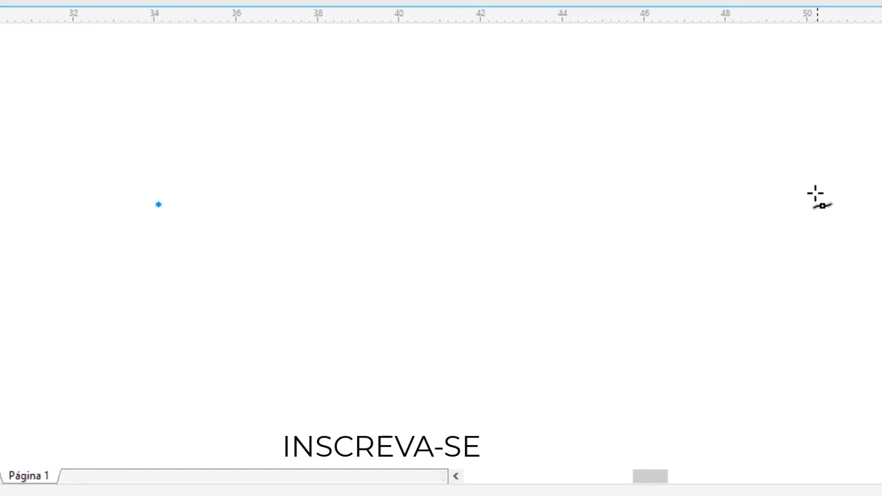
click(852, 186)
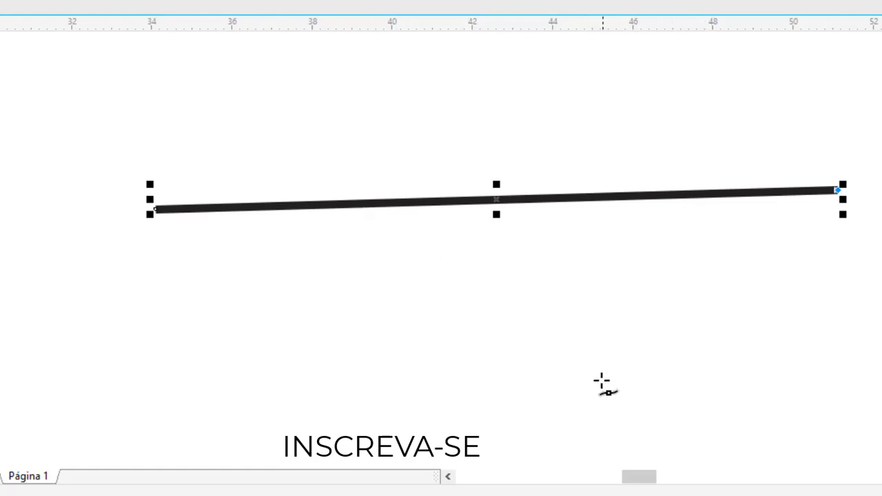
click(512, 402)
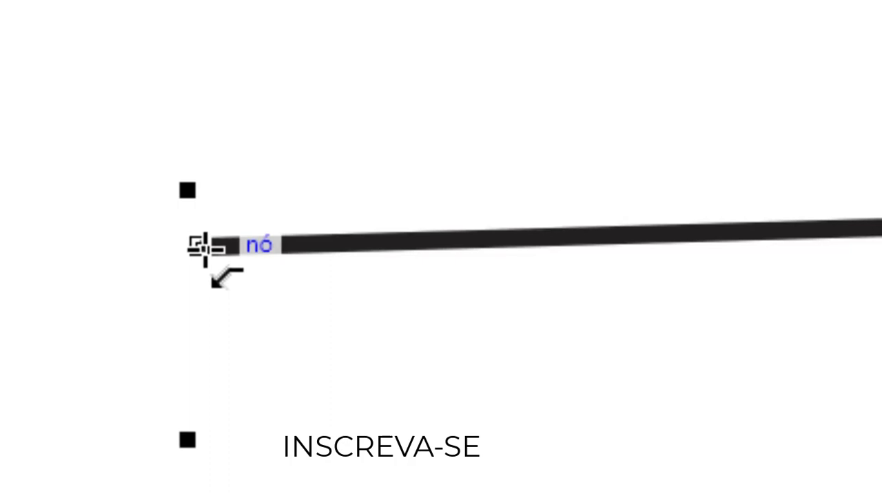
click(85, 194)
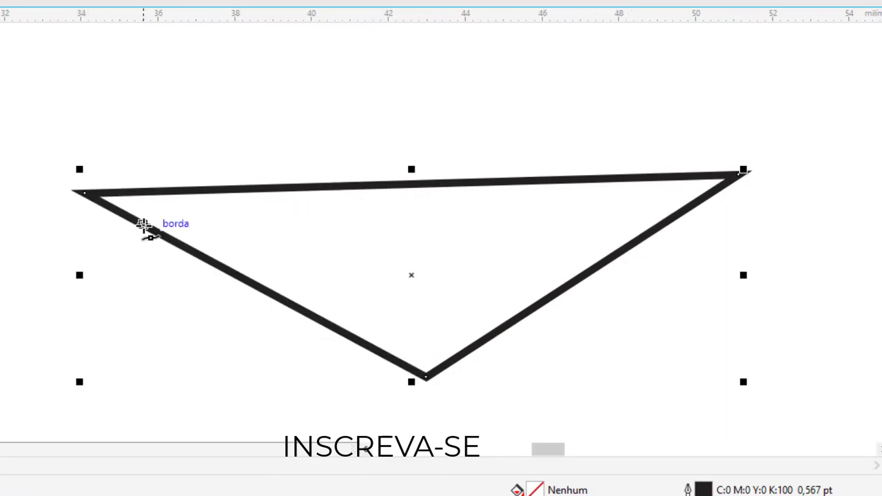
Step: Move the triangle slightly to the left and fill it with yellow
drag(256, 186, 147, 136)
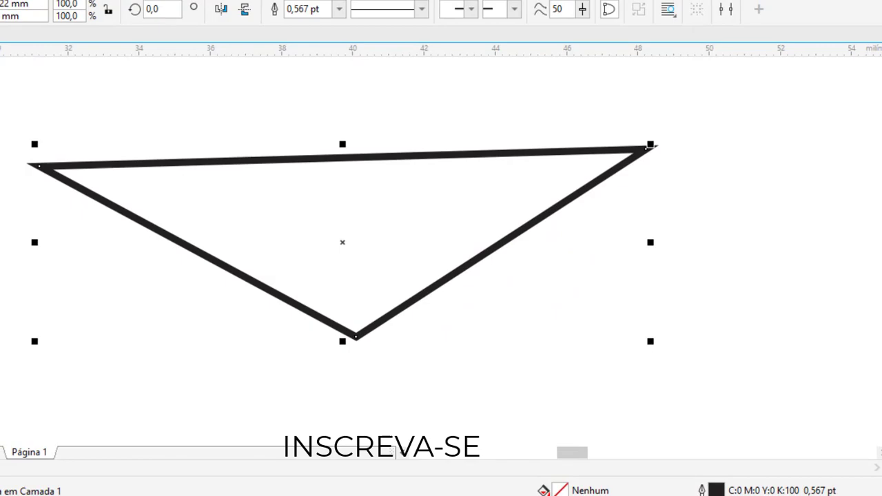
click(873, 256)
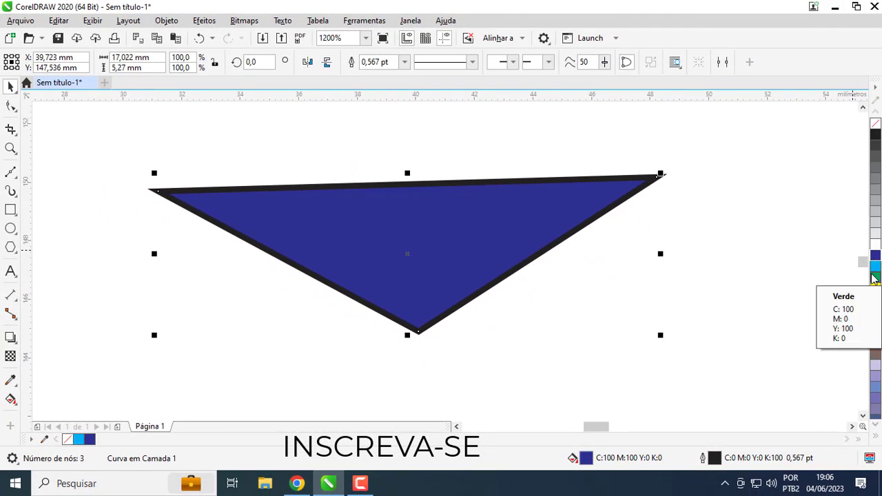
click(874, 278)
click(875, 288)
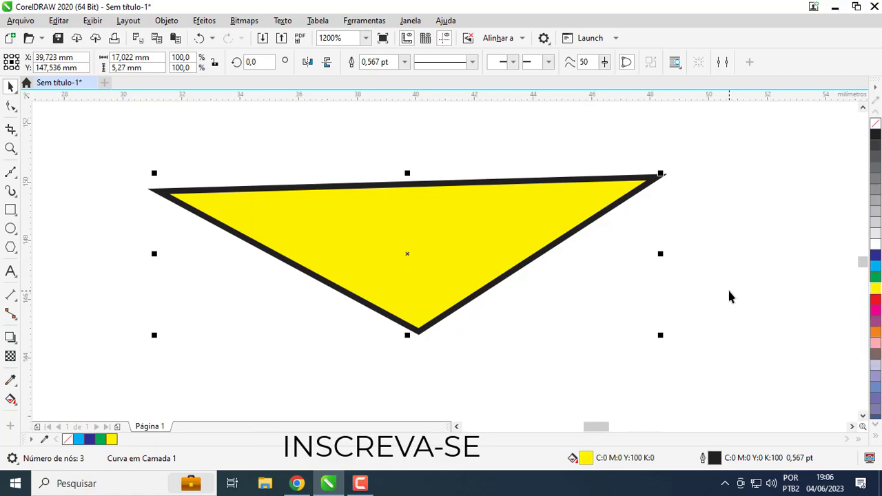
Step: Shift the yellow triangle slightly up and to the right, and delete it
drag(432, 218, 463, 222)
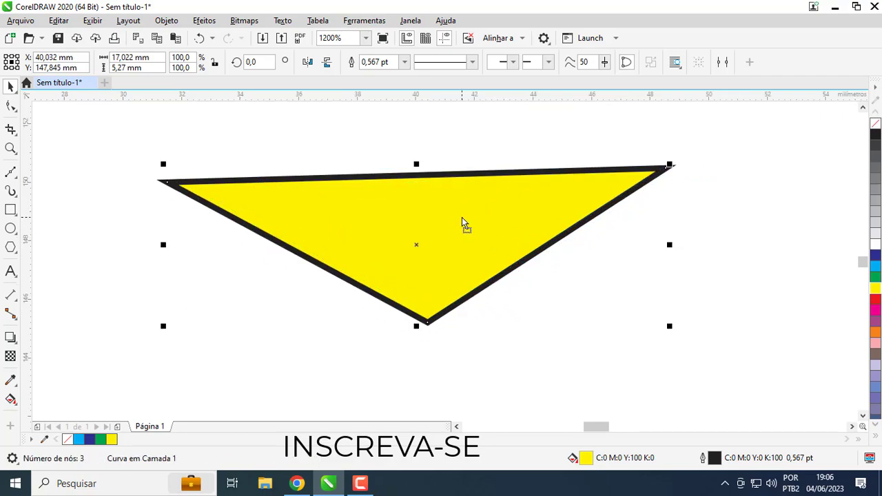
scroll(473, 246, down, 1)
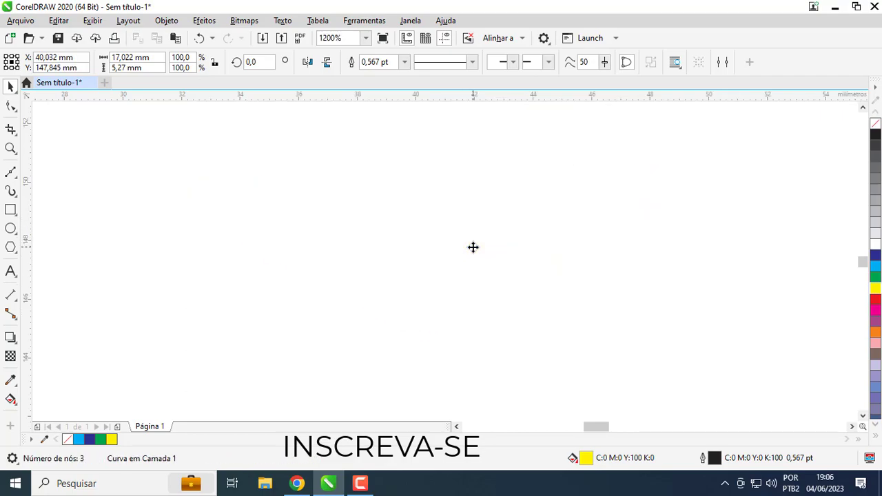
Step: Draw a three-segment open triangle about 12 mm wide and 6 mm high with the Bézier tool, leaving a small gap at its upper-left corner
click(12, 173)
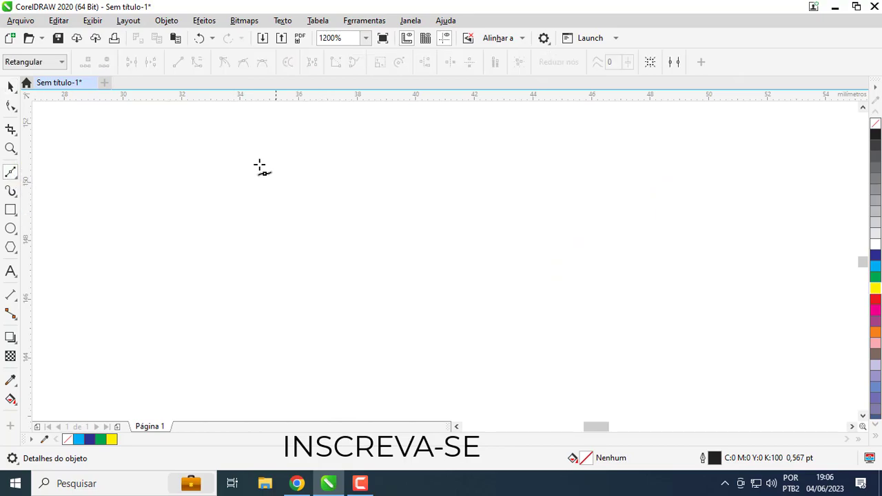
click(225, 165)
click(586, 164)
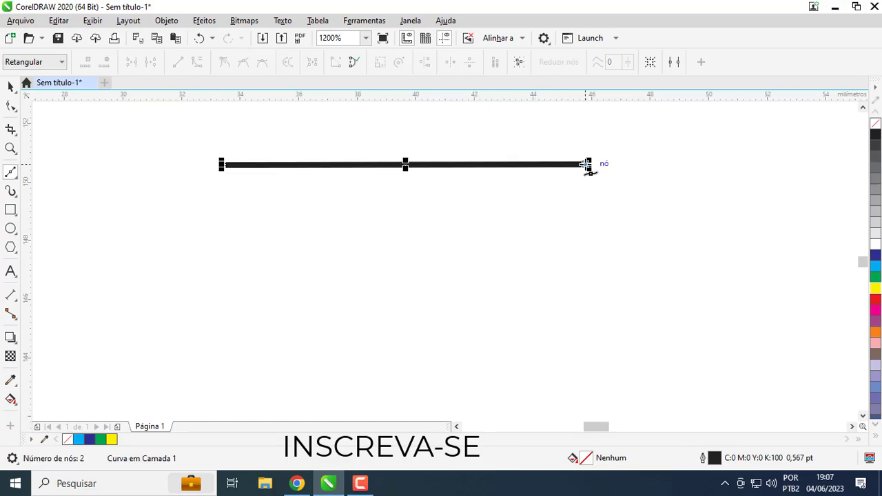
click(405, 348)
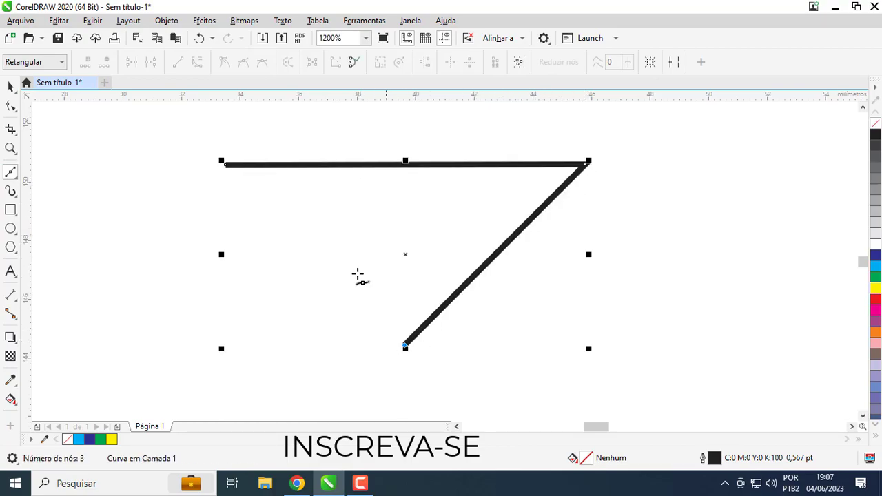
click(226, 177)
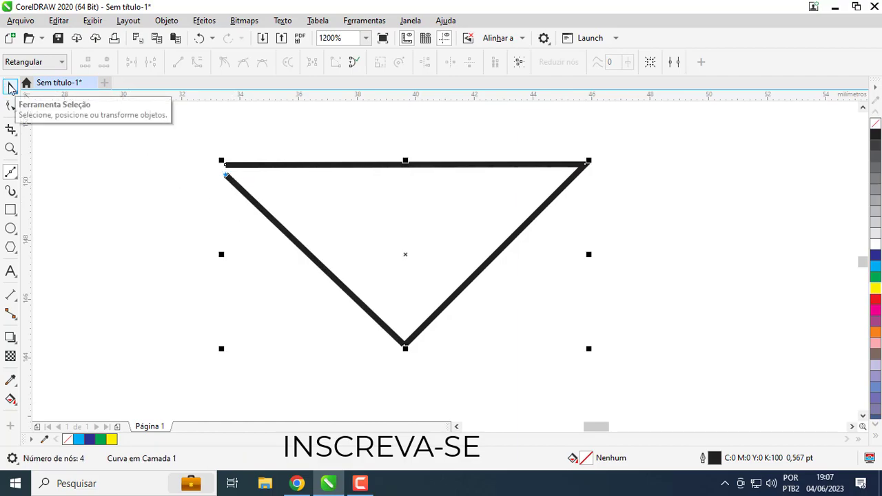
Step: Apply 10% black, magenta and finally green as the fill of the open triangle
click(10, 88)
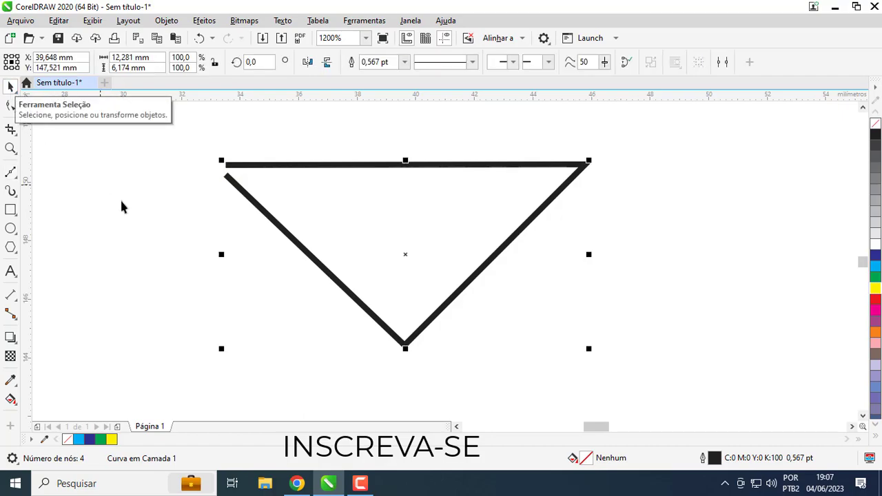
click(234, 204)
click(281, 166)
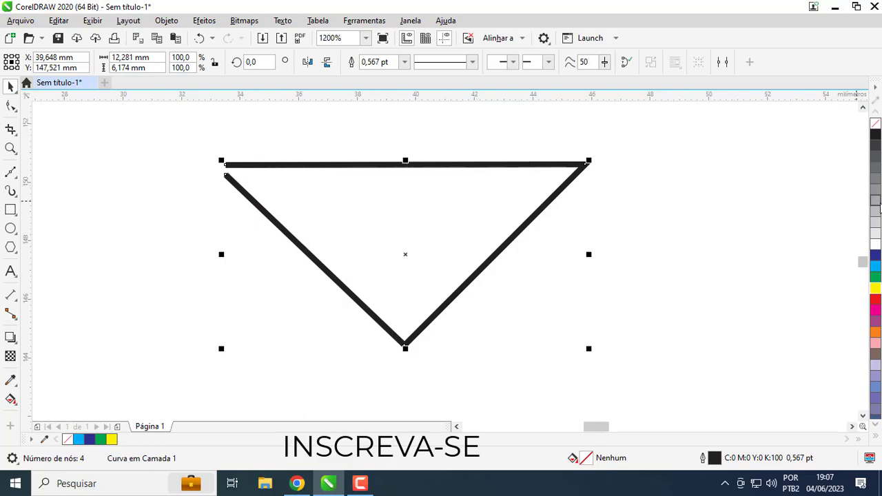
click(879, 215)
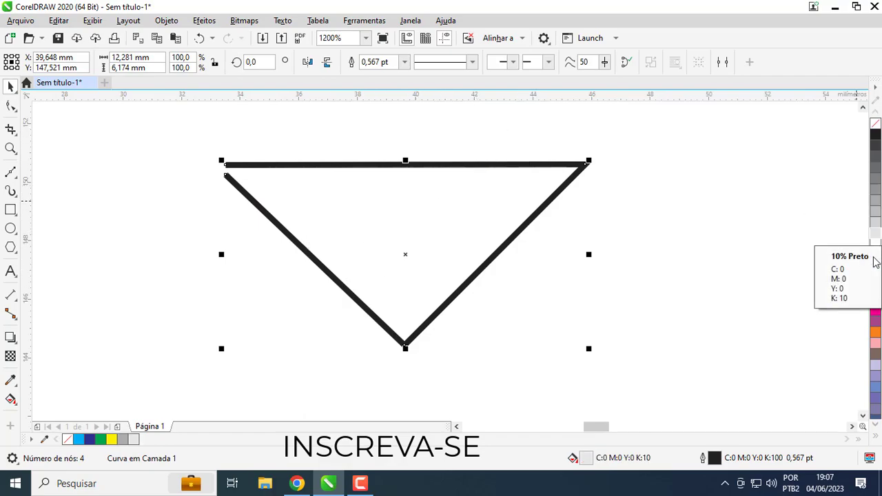
click(876, 312)
click(876, 279)
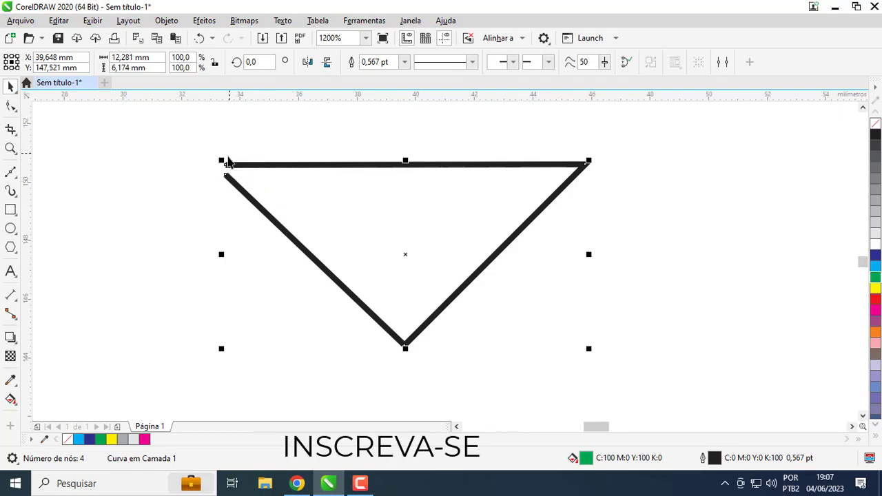
Step: Close the gap at the triangle's upper-left corner by moving the lower end node onto the upper end node with the Shape tool
scroll(228, 172, up, 2)
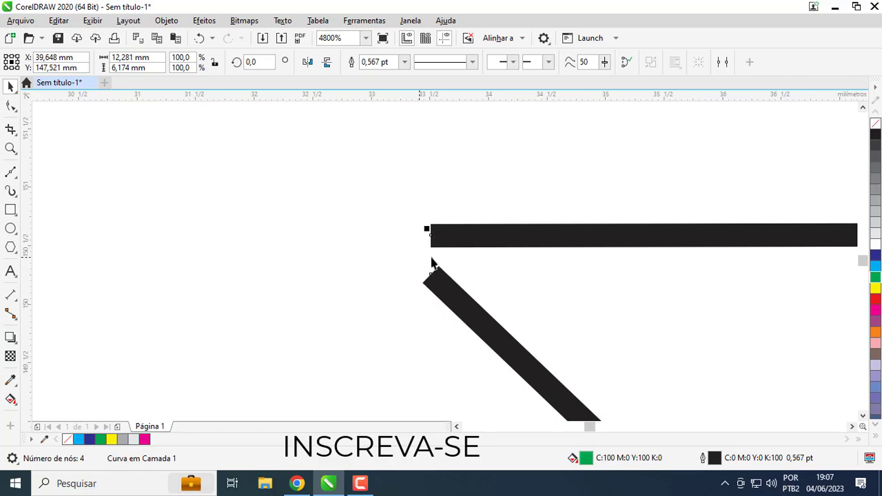
scroll(434, 257, down, 3)
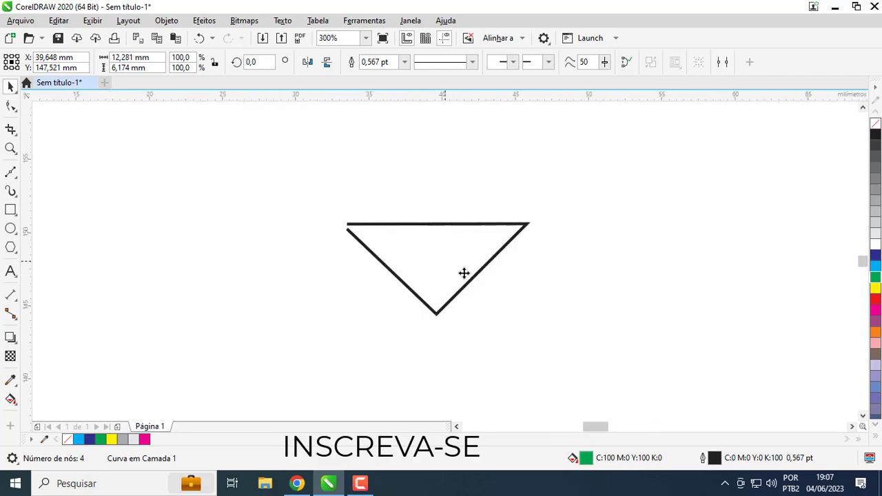
scroll(464, 272, up, 2)
scroll(445, 262, down, 1)
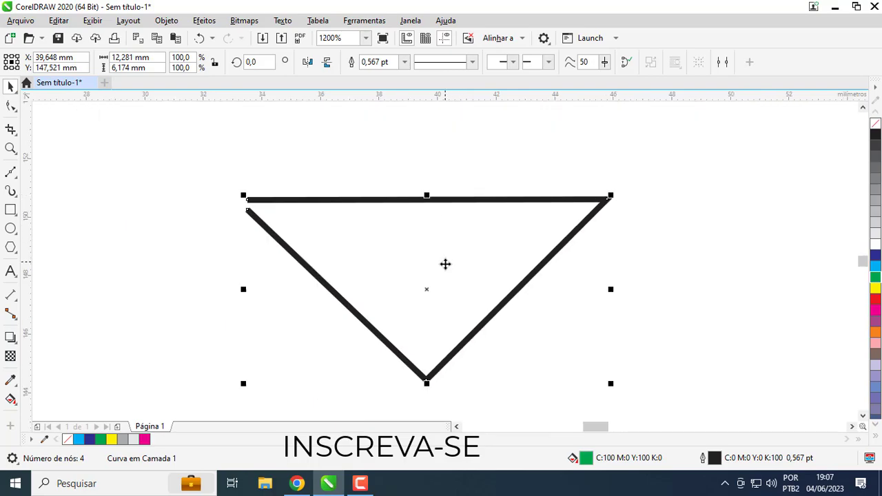
scroll(443, 285, up, 1)
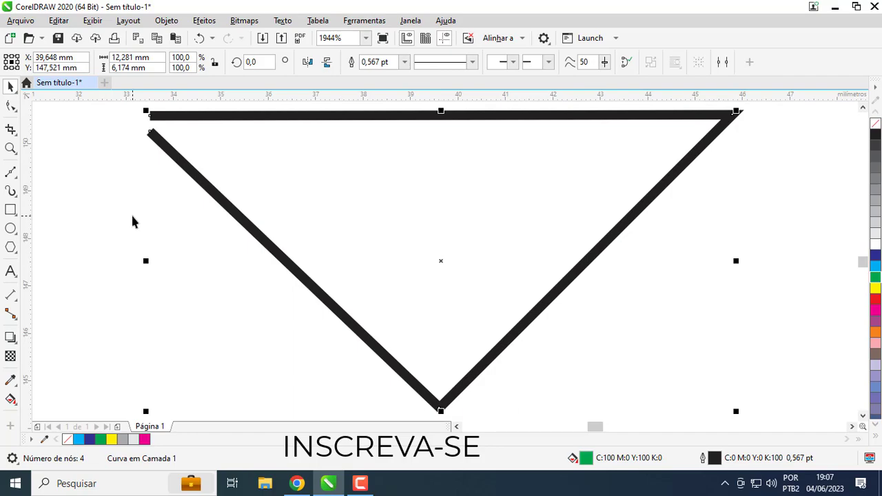
click(10, 107)
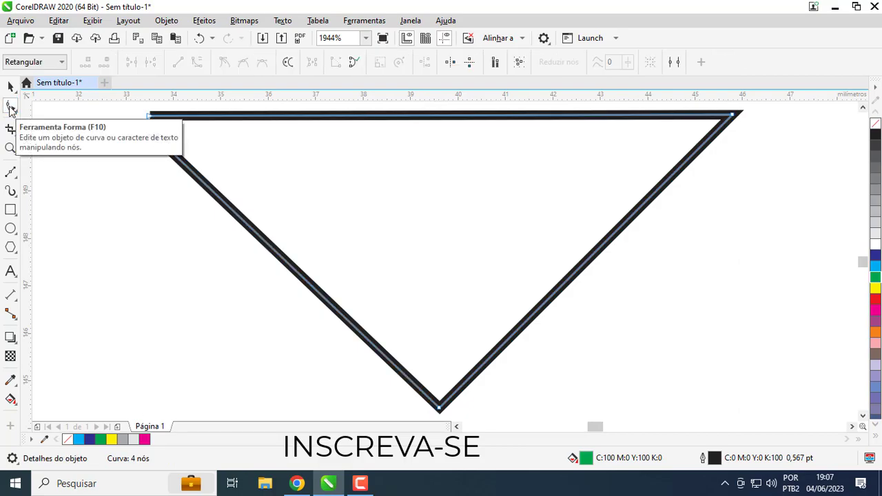
scroll(168, 125, up, 2)
scroll(445, 269, up, 2)
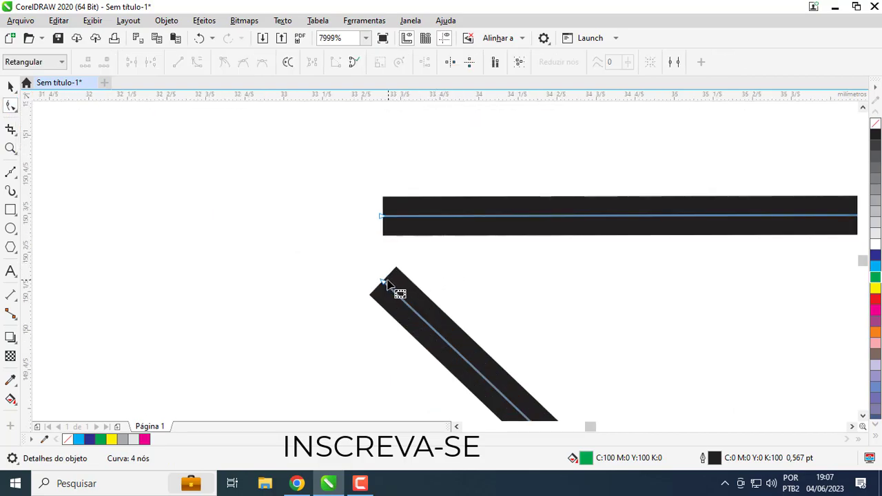
drag(384, 281, 386, 290)
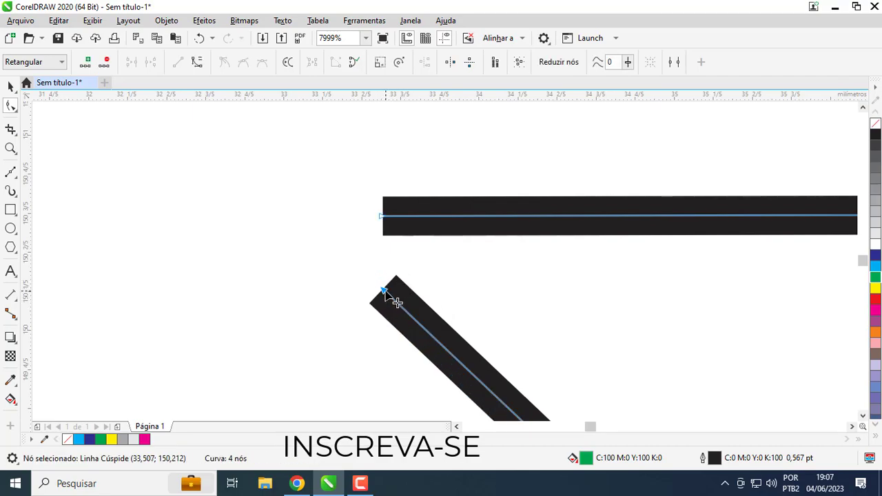
drag(384, 290, 388, 241)
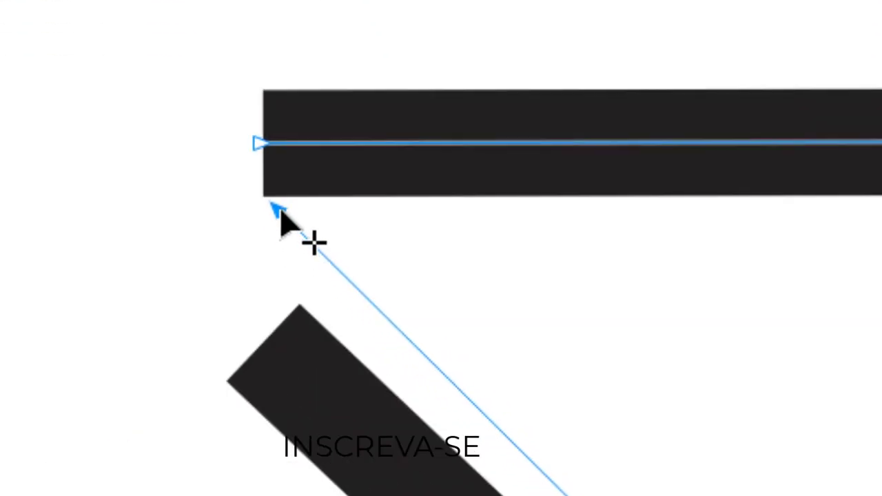
drag(279, 211, 262, 144)
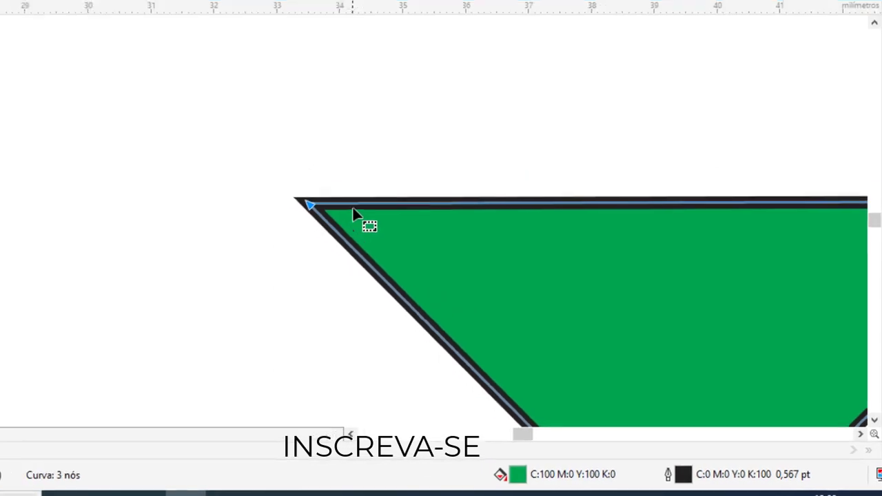
Step: Inspect the closed green triangle and delete it
scroll(353, 228, down, 4)
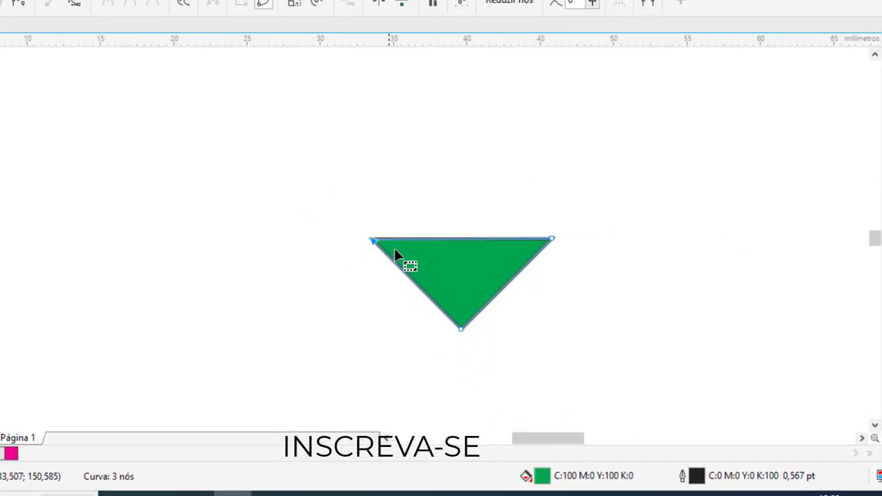
scroll(403, 228, up, 2)
scroll(250, 220, up, 2)
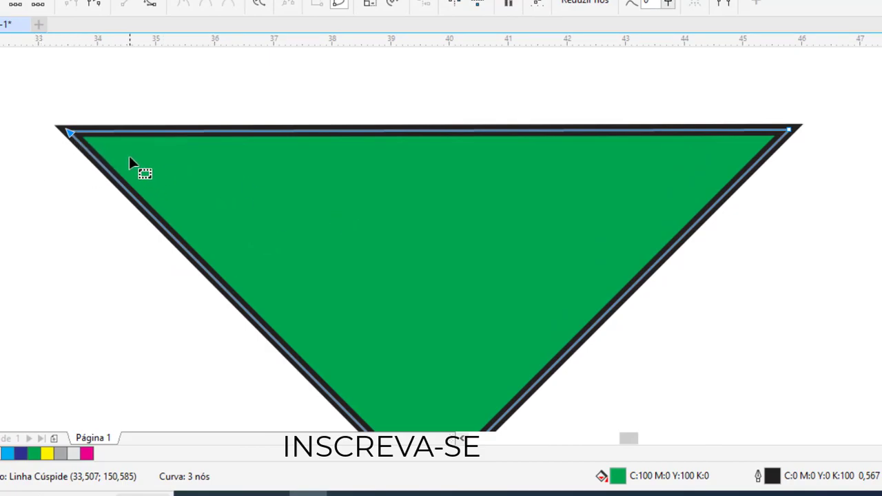
scroll(448, 246, down, 2)
scroll(448, 238, up, 1)
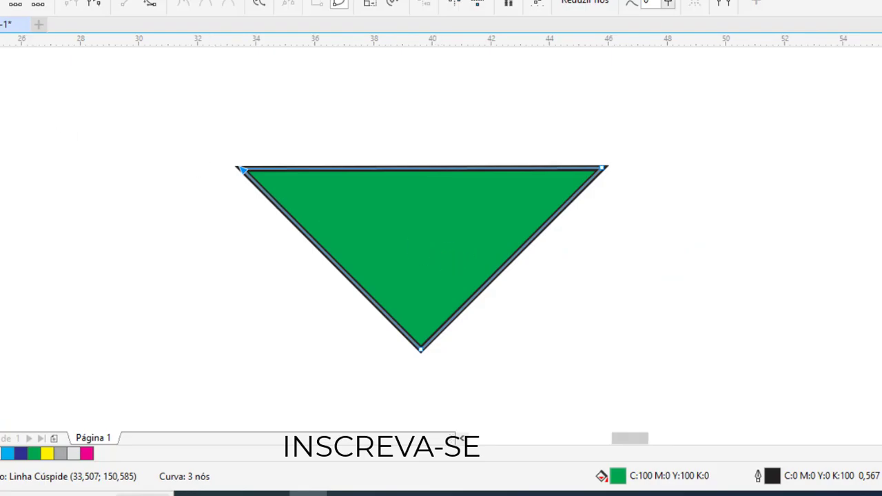
key(space)
key(Delete)
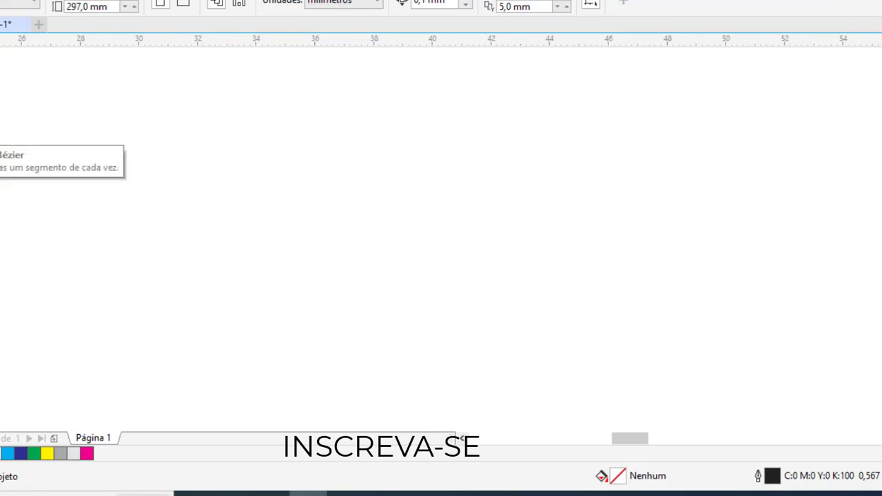
Step: Draw another open triangle about 14 mm wide and 6 mm high with the Bézier tool, leaving a gap at its upper-left corner
click(2, 133)
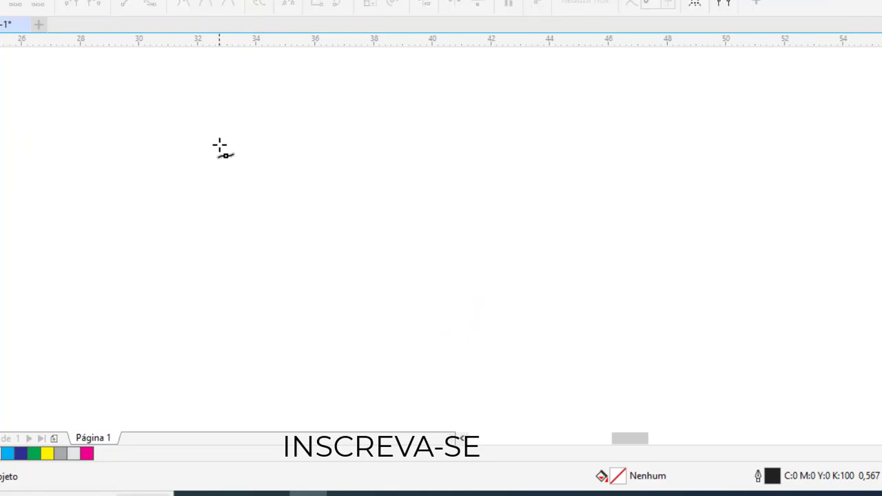
click(163, 120)
click(580, 127)
click(374, 303)
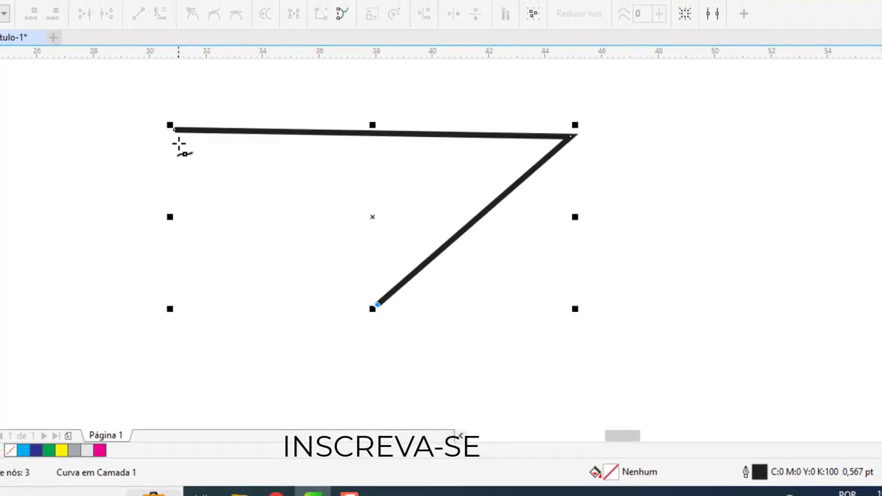
click(166, 133)
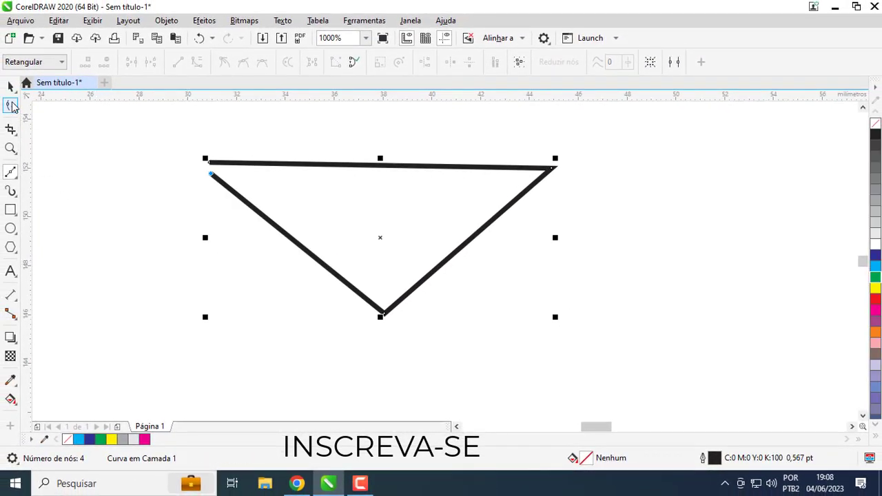
Step: Select the two separate end nodes at the gap together with the Shape tool, using a selection marquee
click(11, 106)
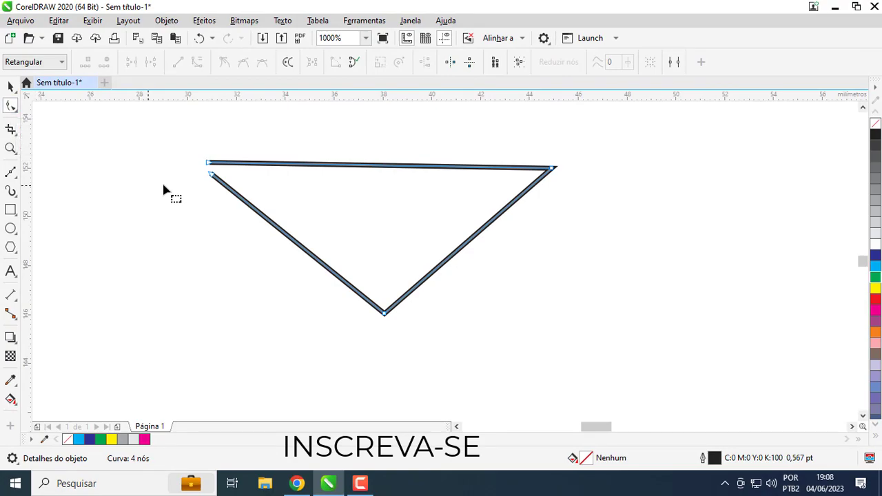
scroll(414, 262, up, 4)
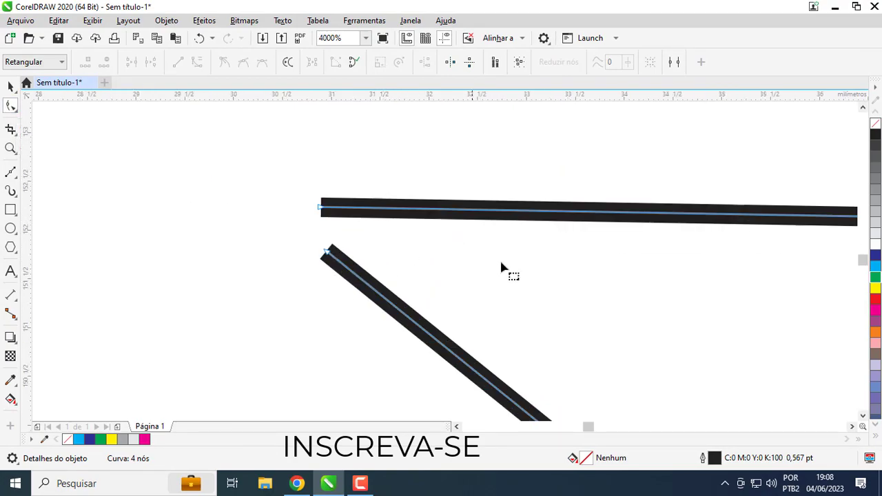
scroll(450, 255, down, 4)
scroll(395, 248, up, 4)
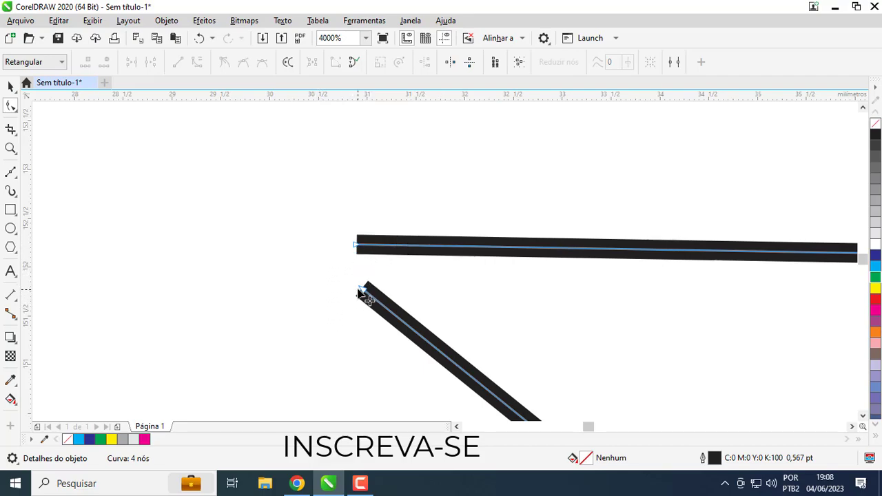
drag(317, 217, 424, 330)
click(301, 252)
drag(270, 186, 418, 346)
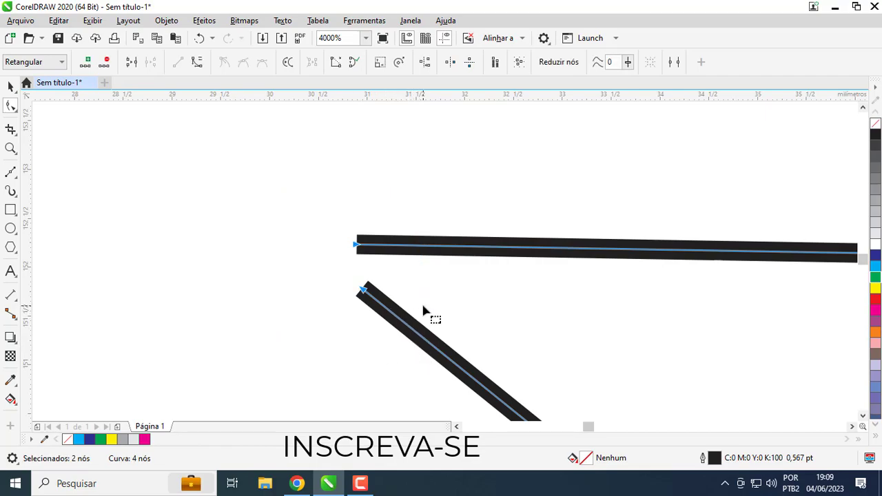
Step: Select the lower end node, the upper end node and other corner nodes one at a time, and clear the selection
scroll(423, 311, down, 1)
scroll(496, 289, up, 1)
drag(230, 177, 348, 241)
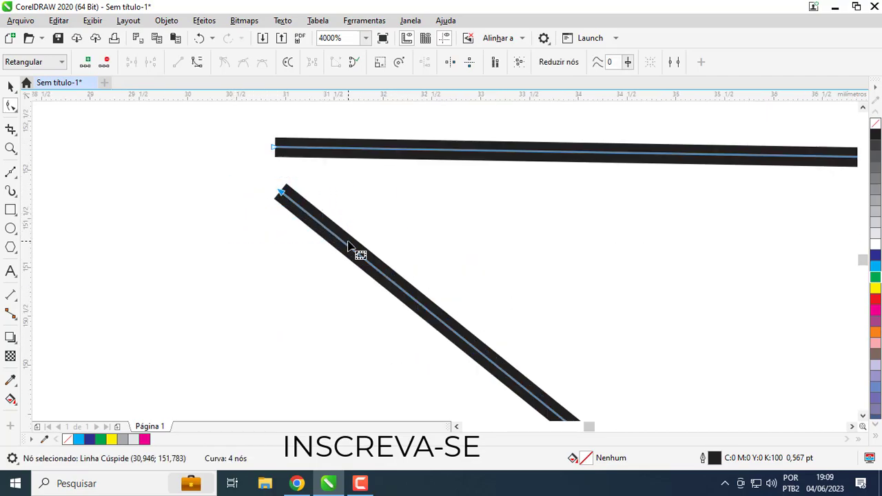
drag(204, 132, 323, 166)
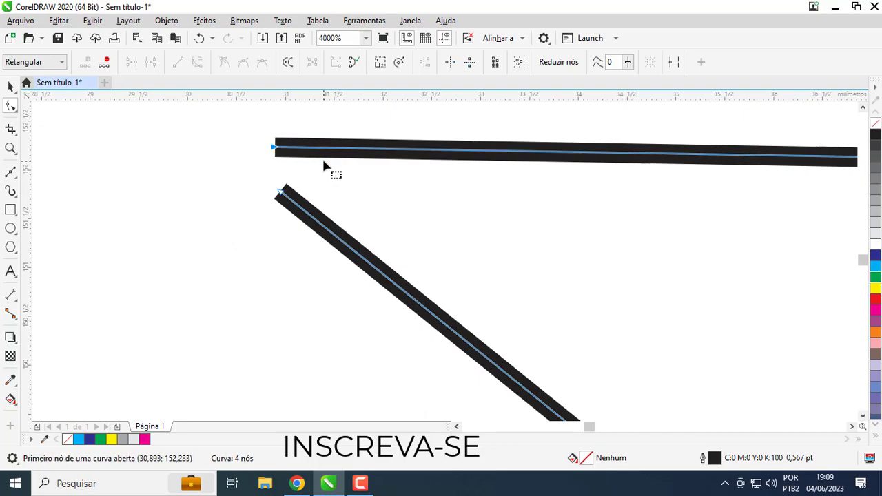
scroll(454, 276, down, 2)
scroll(696, 292, up, 2)
drag(591, 273, 654, 355)
scroll(487, 324, down, 2)
drag(266, 350, 403, 407)
click(137, 256)
scroll(153, 223, up, 1)
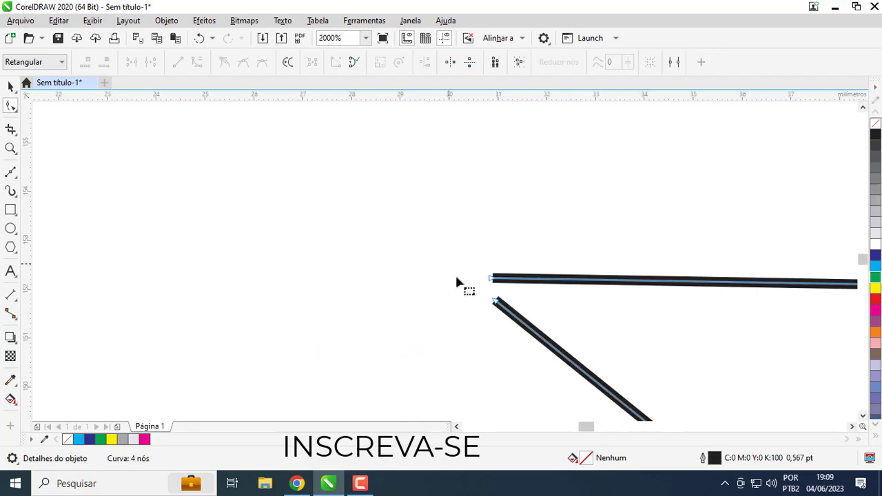
Step: Select the two end nodes at the gap again and open the Join Curves (Unir curvas) options for them
scroll(450, 271, up, 2)
drag(382, 167, 508, 348)
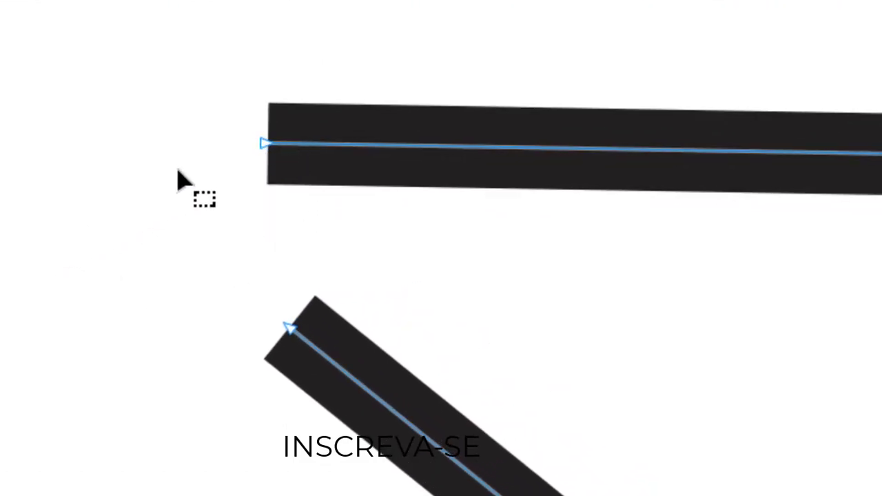
click(261, 147)
click(288, 327)
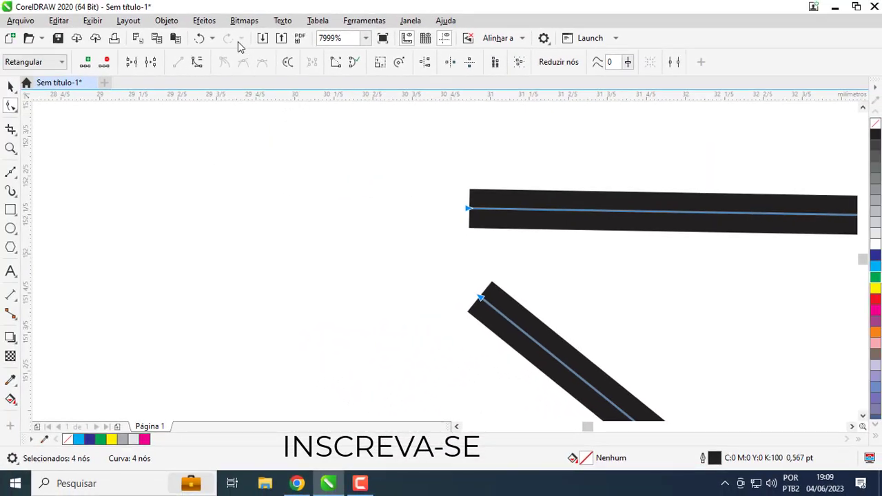
click(166, 20)
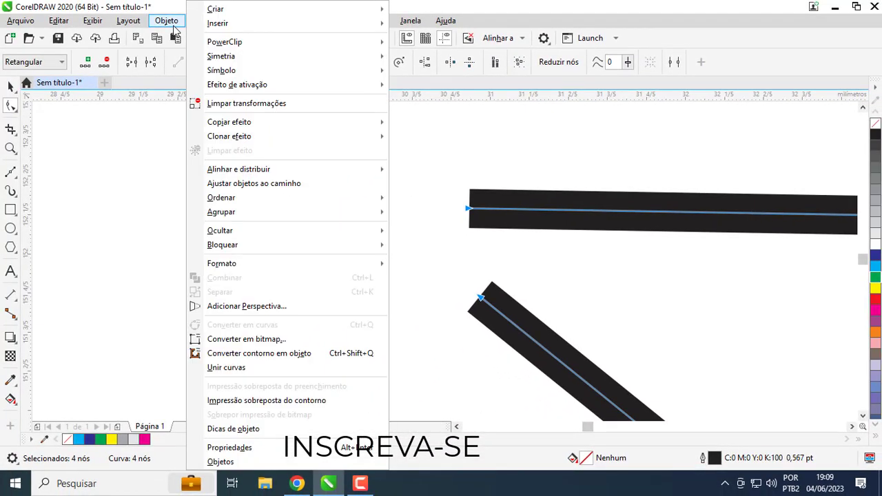
click(251, 370)
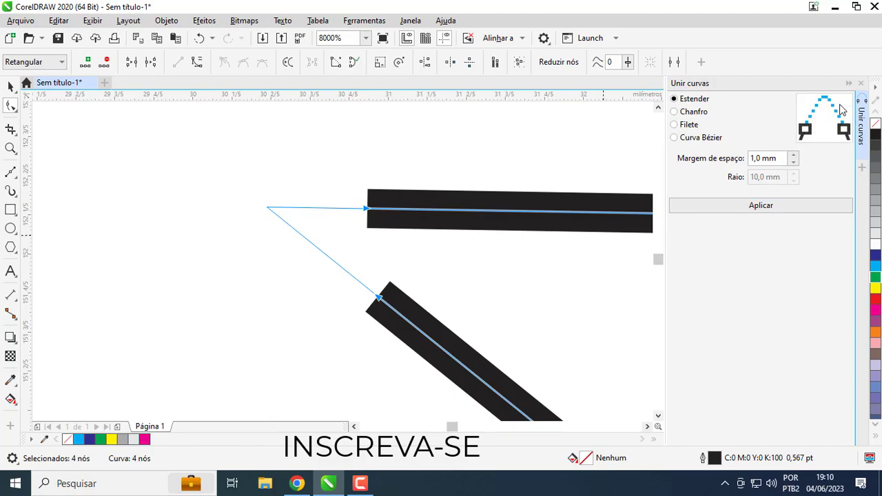
Step: Preview the Chanfro, Filete, Curva Bézier and Estender join types on the two selected end nodes
click(675, 112)
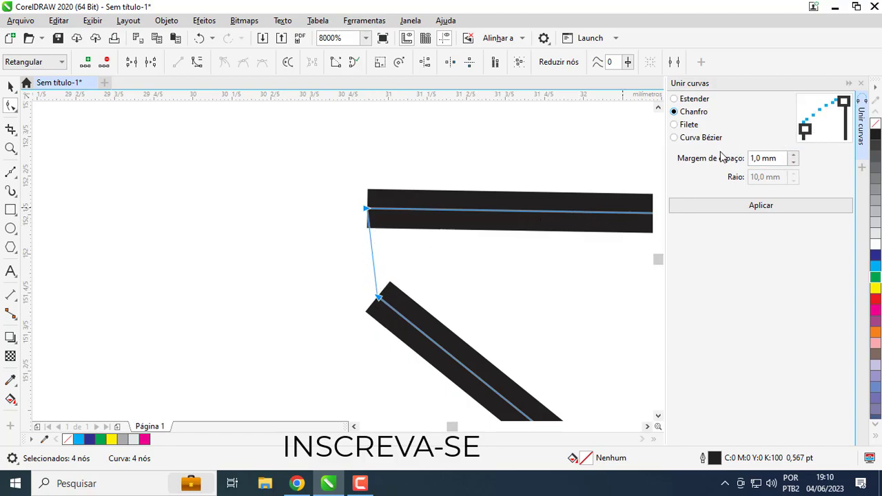
click(674, 125)
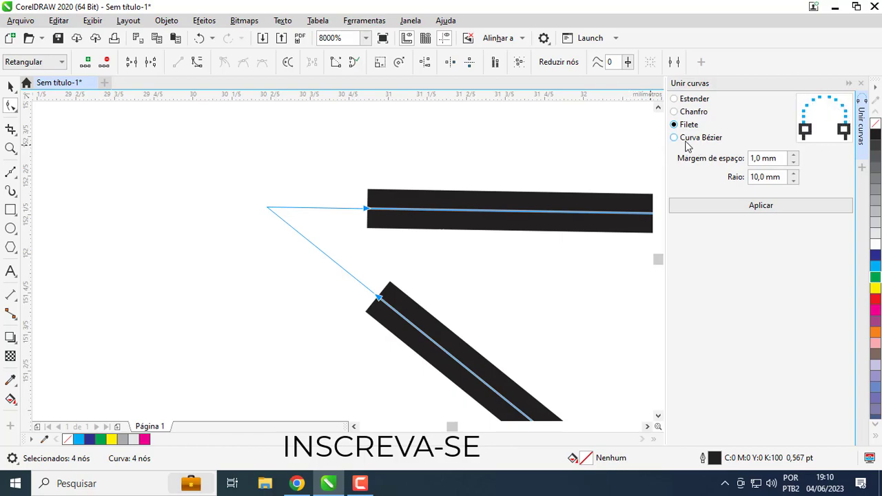
click(674, 138)
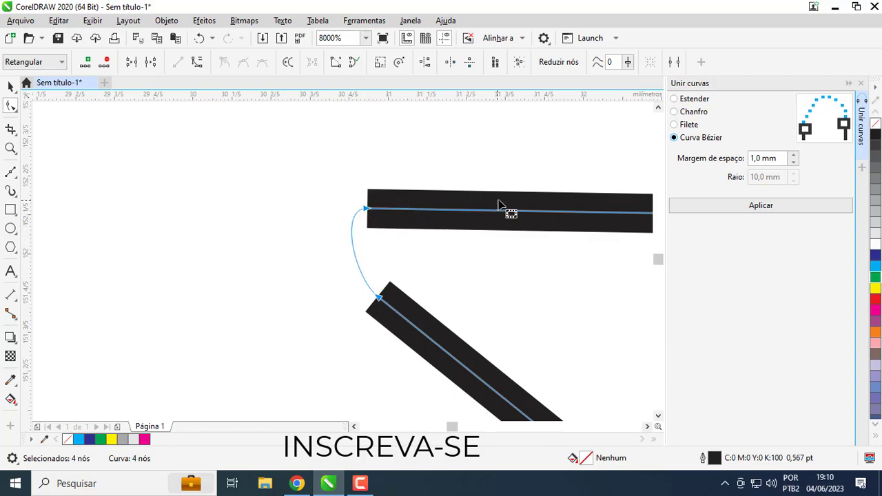
click(674, 99)
click(674, 111)
click(674, 125)
click(674, 137)
click(674, 112)
click(674, 125)
click(674, 111)
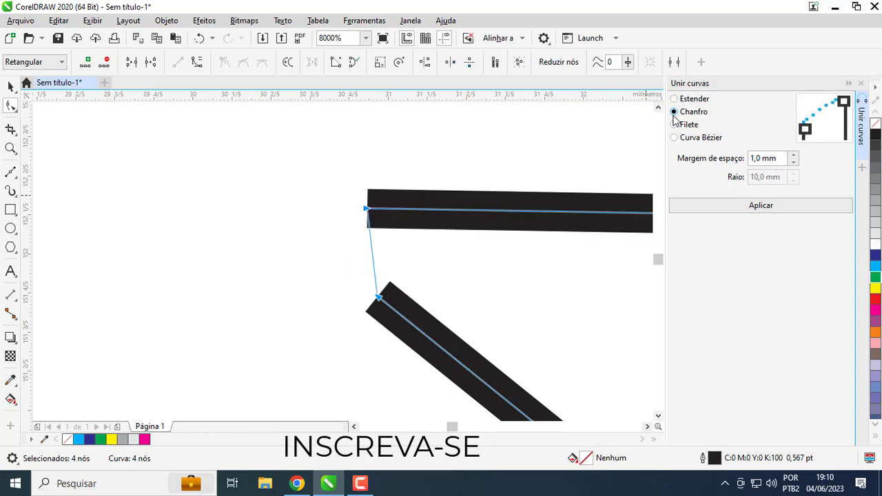
Step: Close the gap at the triangle's upper-left corner by applying the Estender join type, and deselect the nodes
click(674, 98)
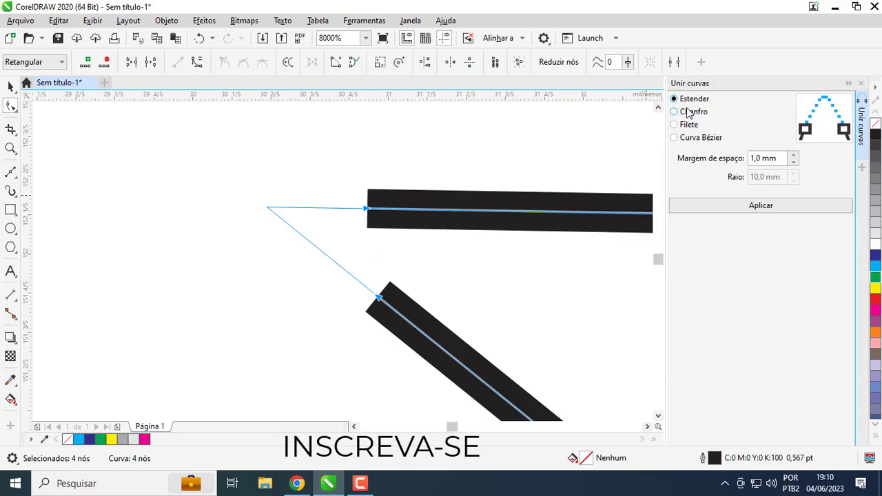
click(747, 207)
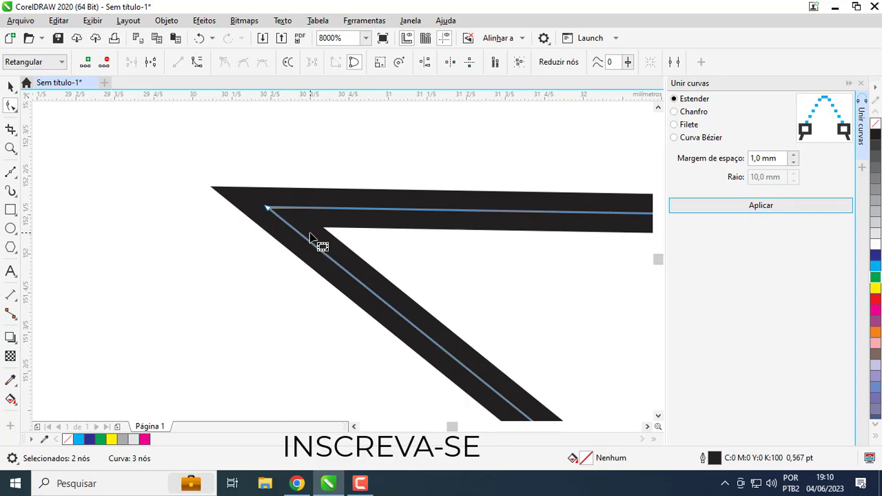
scroll(310, 238, down, 6)
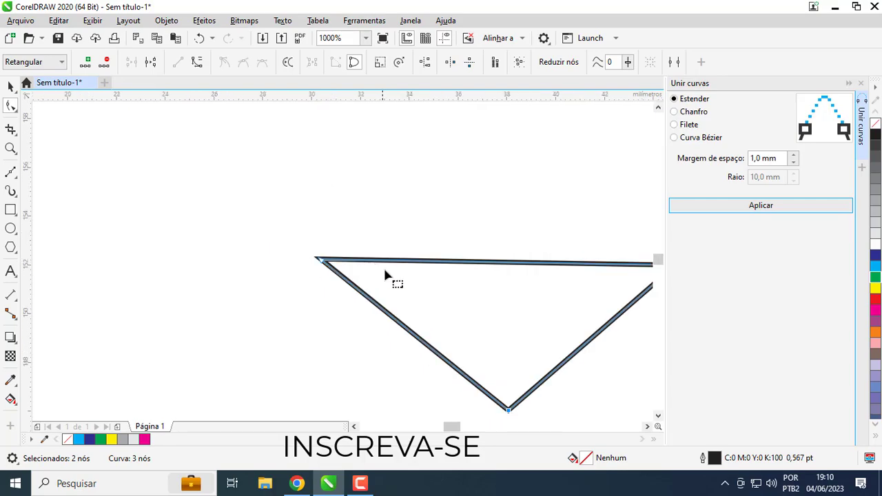
scroll(280, 248, up, 2)
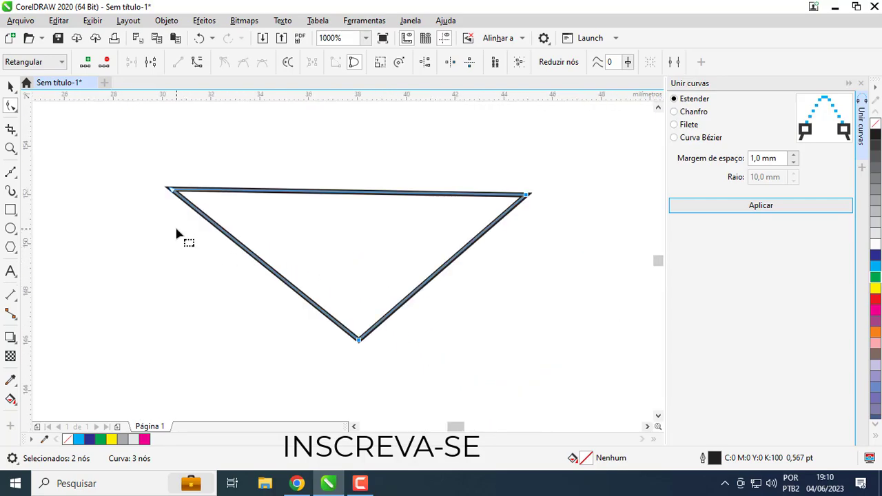
click(150, 238)
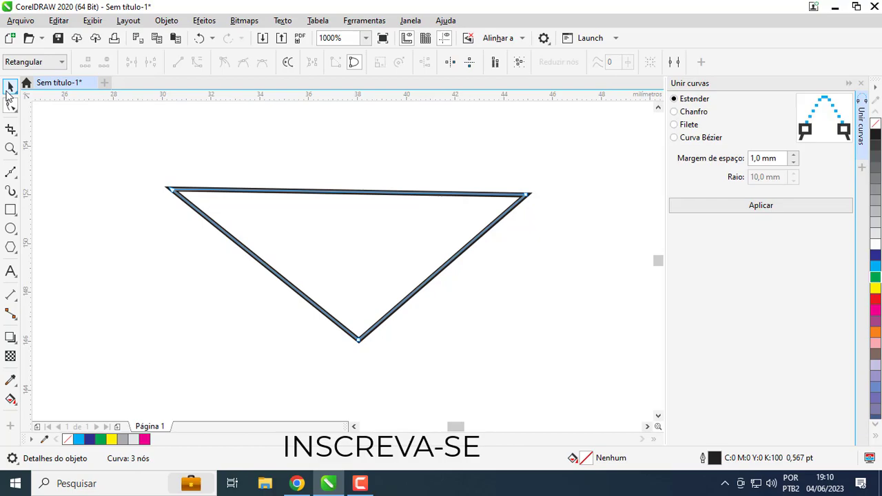
Step: Move the closed triangle about 0.5 mm right and 0.2 mm up with the Pick tool, and reselect it
click(10, 87)
click(326, 246)
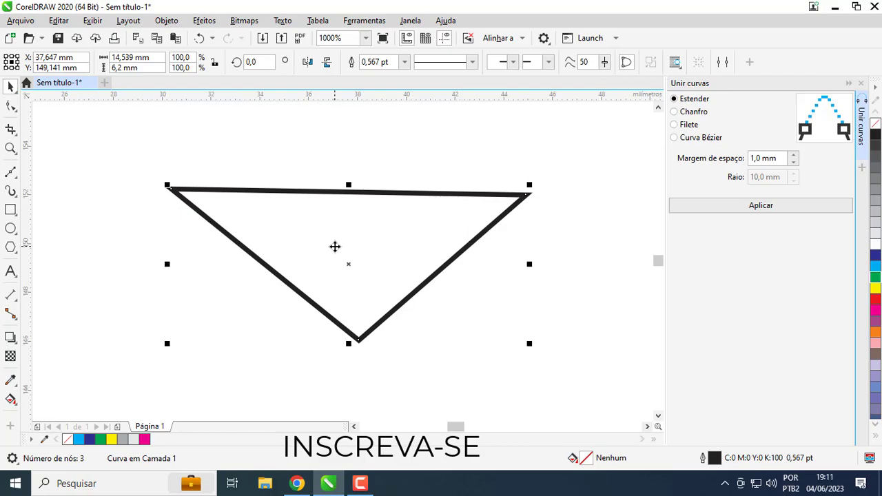
drag(349, 248, 358, 176)
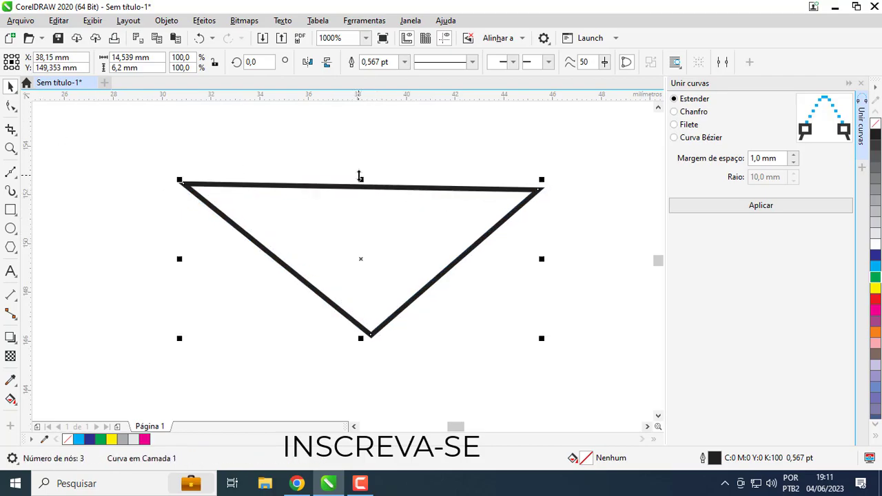
click(358, 171)
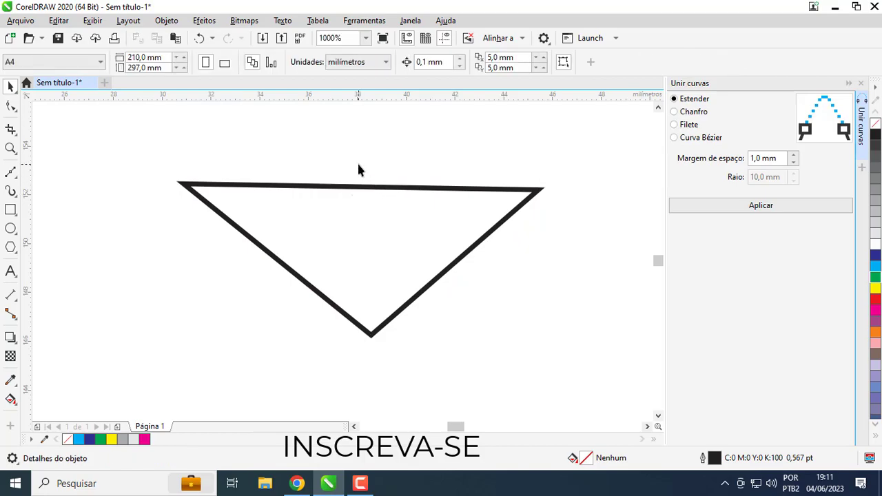
click(405, 305)
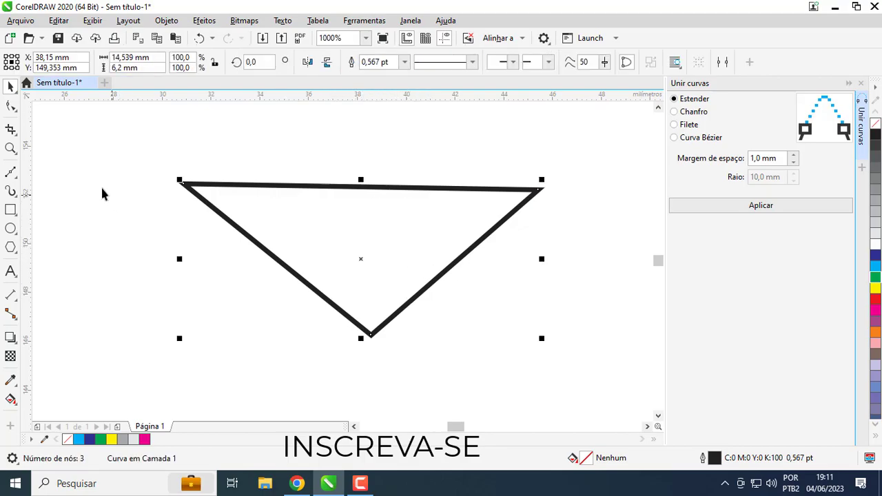
Step: Move the triangle's upper-right corner node inward with the Shape tool, and back out to about X 45.9, Y 152.2 mm
click(10, 106)
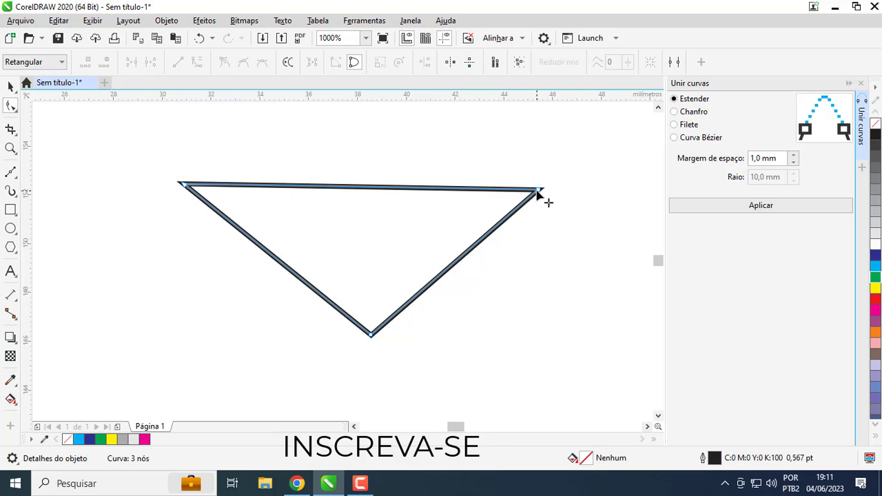
scroll(544, 200, up, 2)
scroll(348, 272, down, 1)
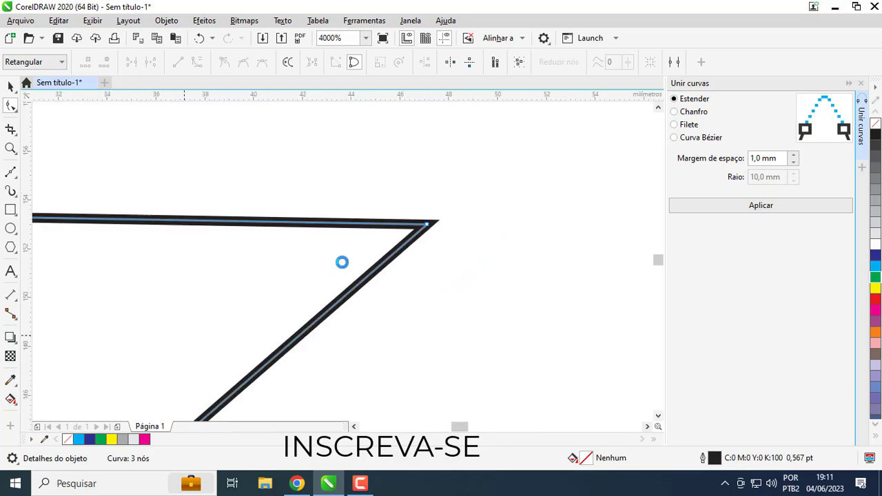
click(425, 227)
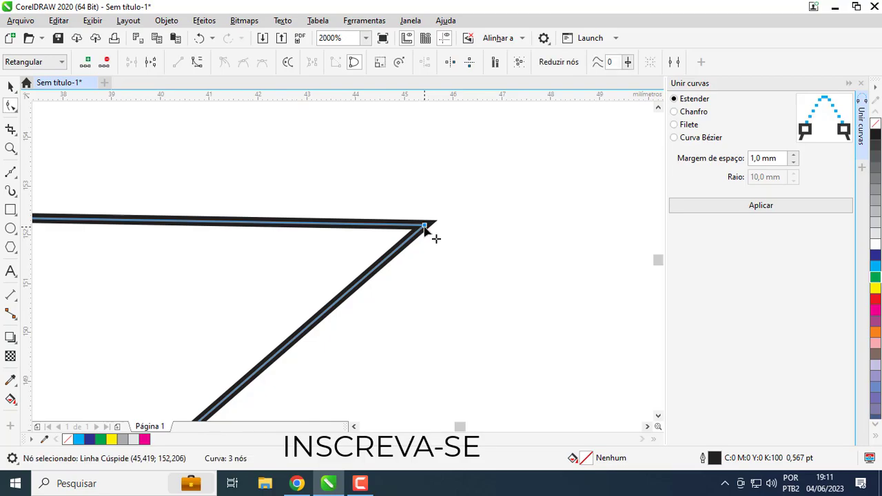
drag(425, 228, 260, 261)
scroll(342, 267, down, 2)
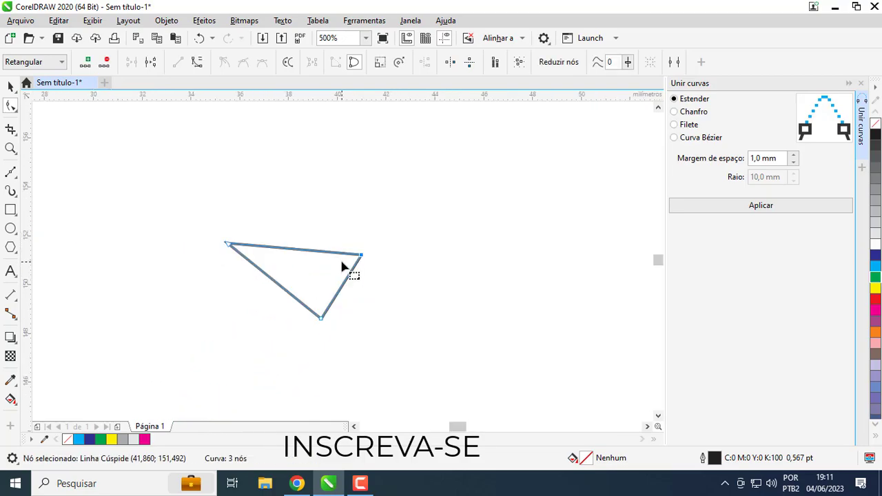
scroll(345, 263, up, 1)
drag(383, 251, 482, 232)
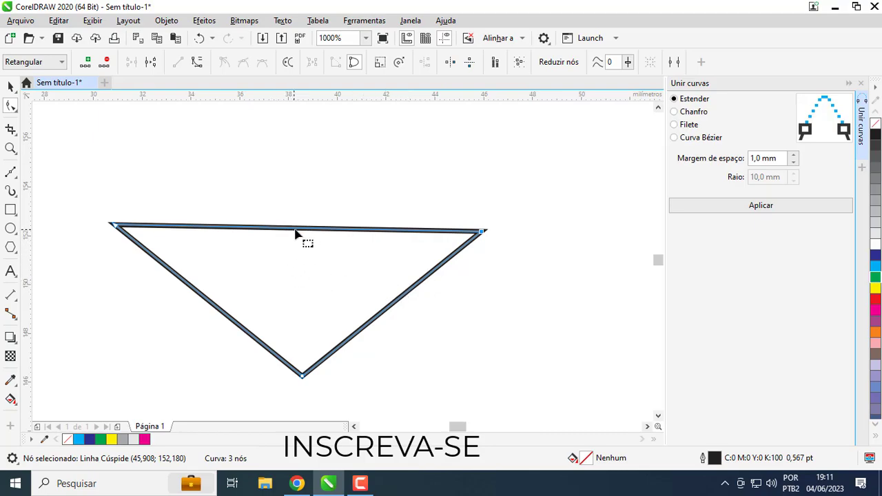
Step: Add a node near the middle of the triangle's upper edge and raise it to about X 38.6, Y 155.8 mm
scroll(295, 234, up, 1)
scroll(295, 234, up, 1)
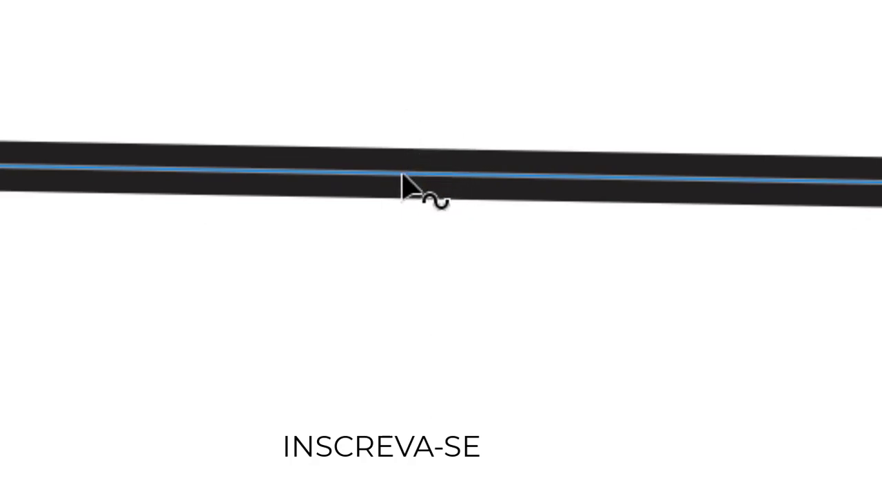
click(403, 174)
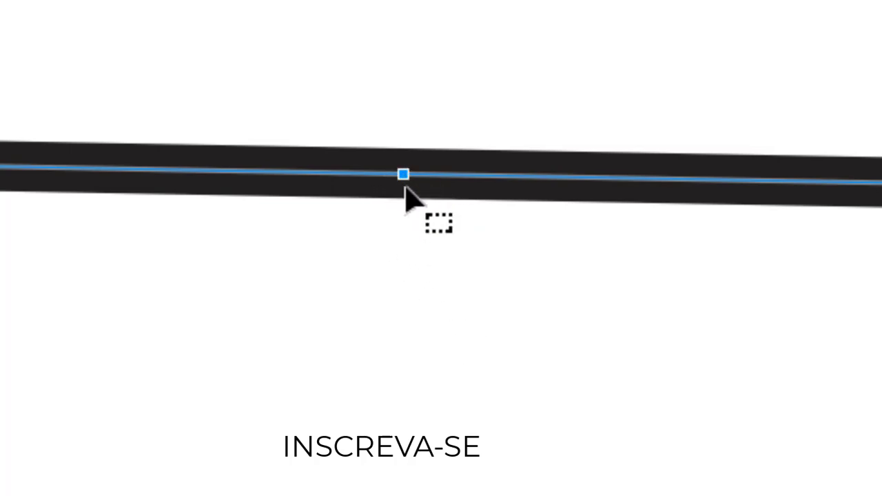
scroll(406, 183, down, 2)
drag(317, 183, 300, 0)
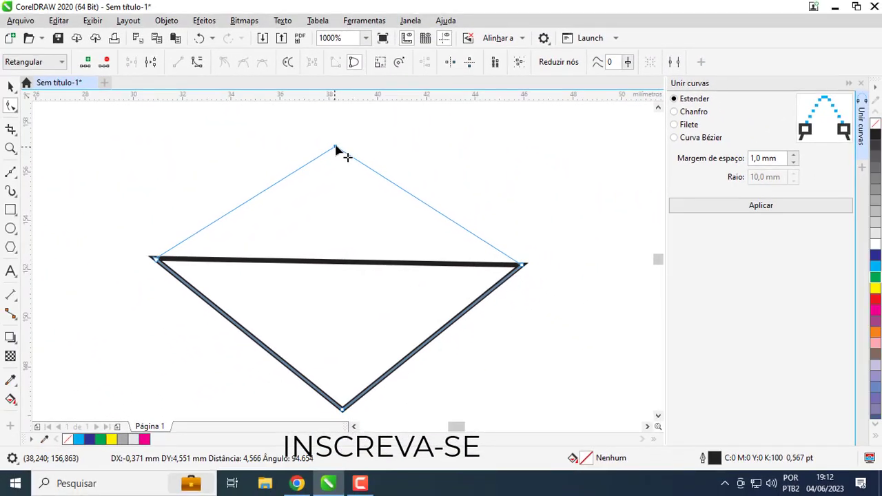
drag(336, 147, 342, 129)
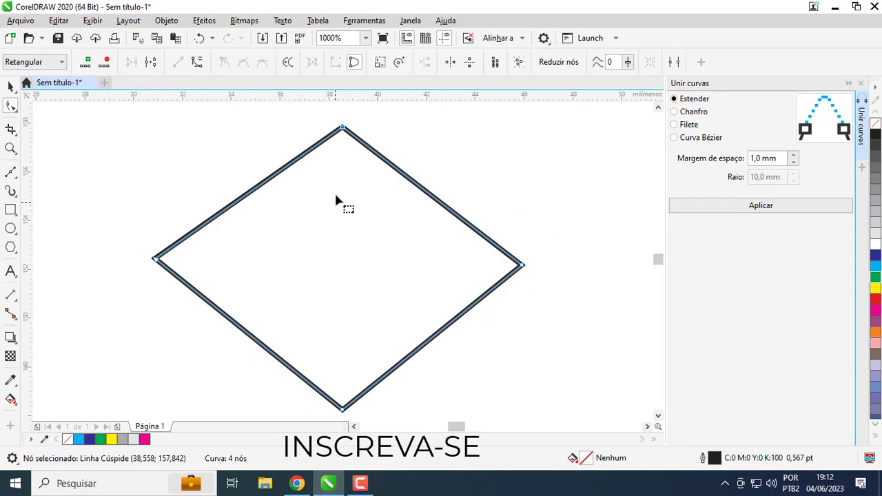
drag(342, 129, 344, 180)
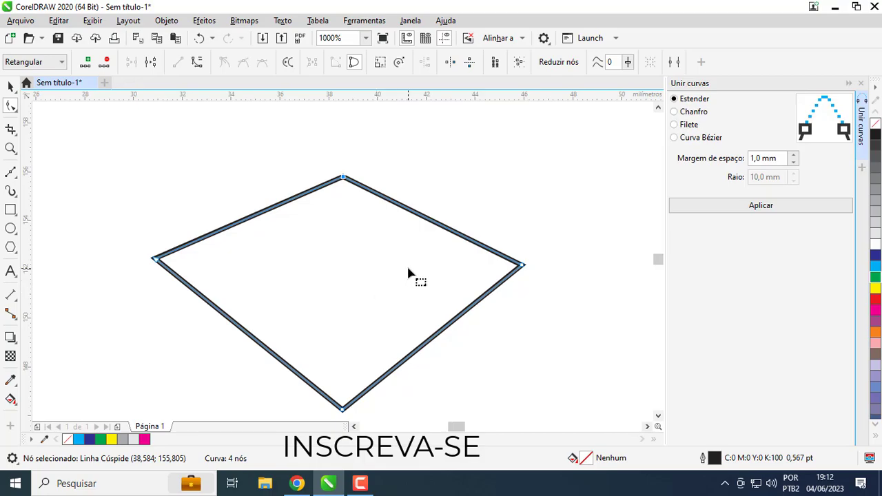
Step: Mark a point midway along the shape's upper-right edge and convert that straight segment to a curve
scroll(423, 223, up, 1)
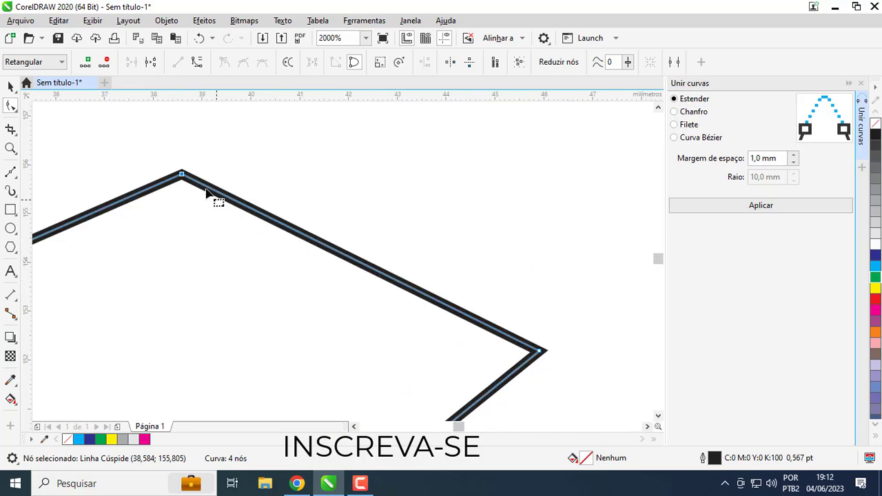
click(359, 264)
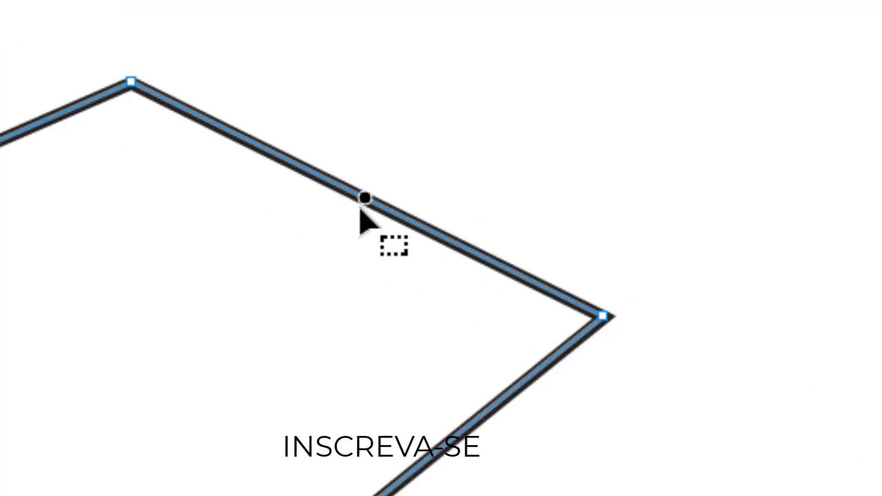
scroll(360, 210, up, 2)
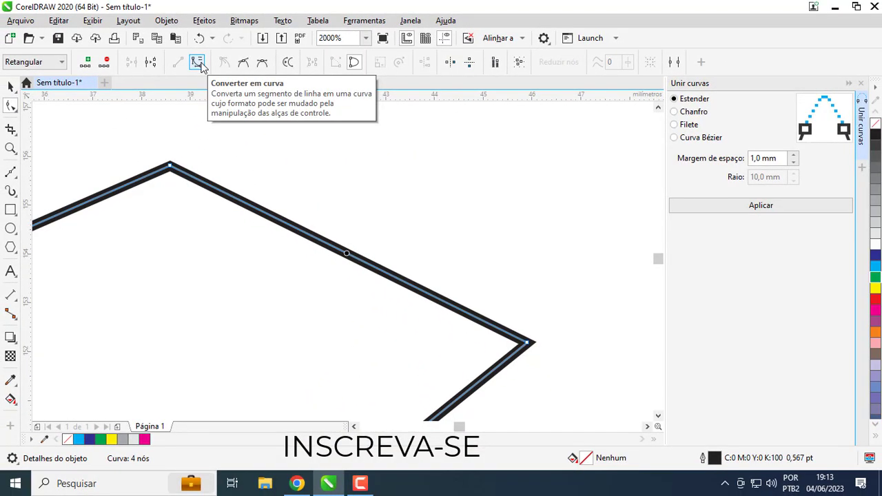
click(199, 62)
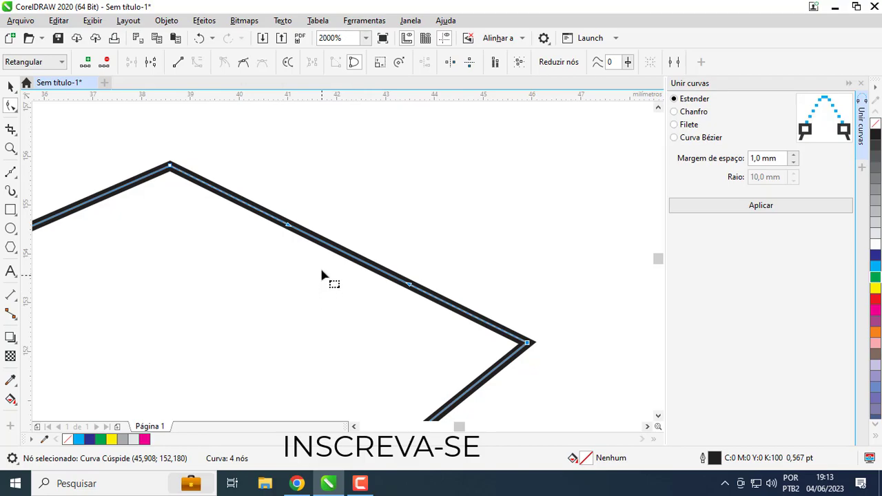
Step: Bend the converted upper-right edge into an S shape by moving its right-hand control handle up and its left-hand one down
click(171, 166)
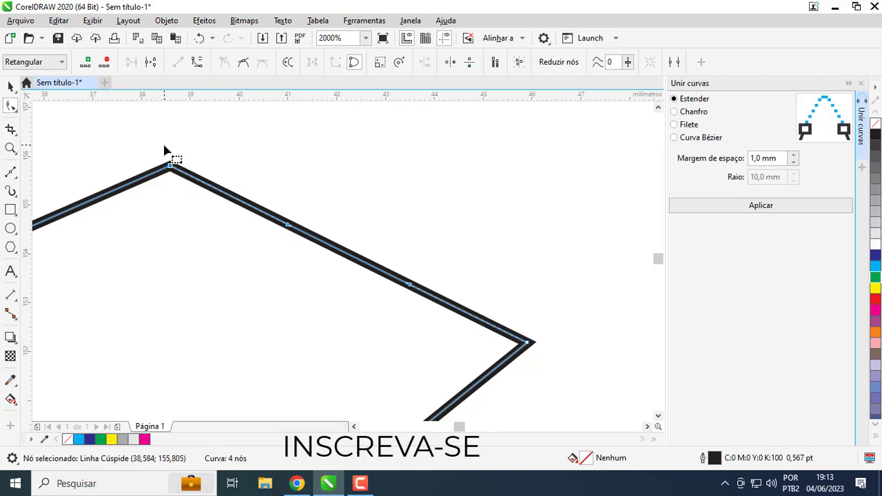
click(528, 344)
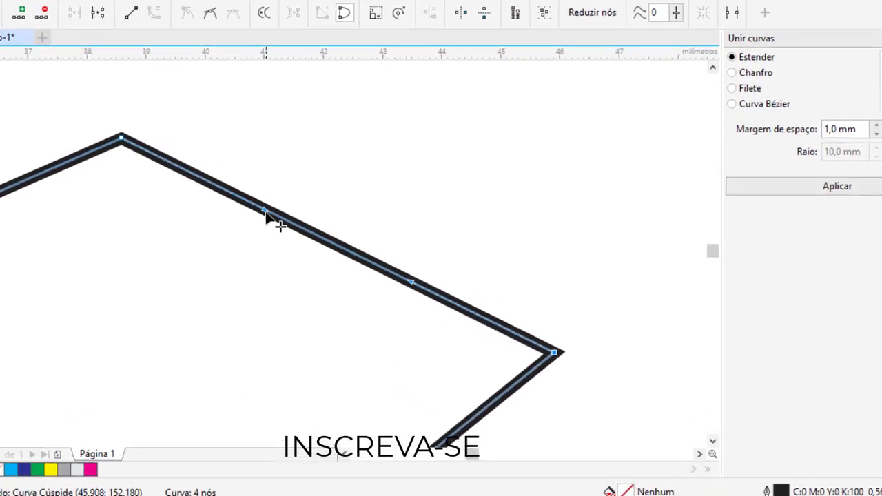
scroll(315, 253, down, 2)
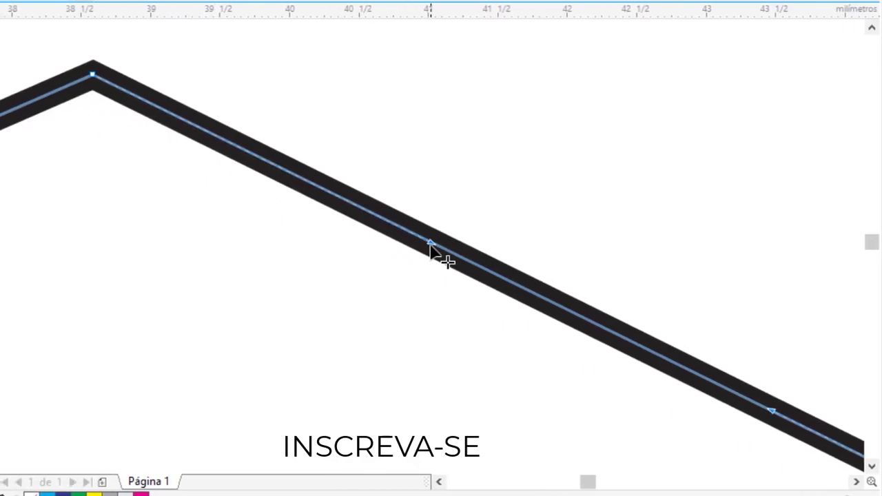
scroll(429, 248, down, 2)
scroll(428, 260, up, 1)
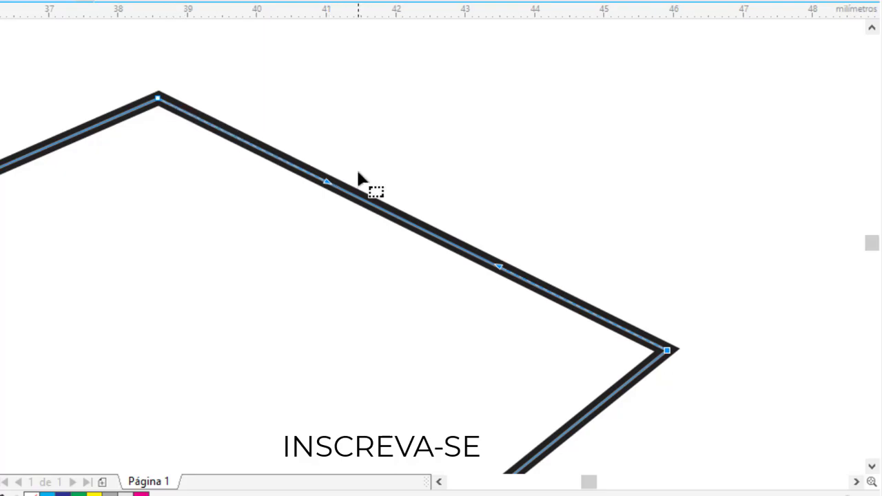
drag(502, 260, 606, 121)
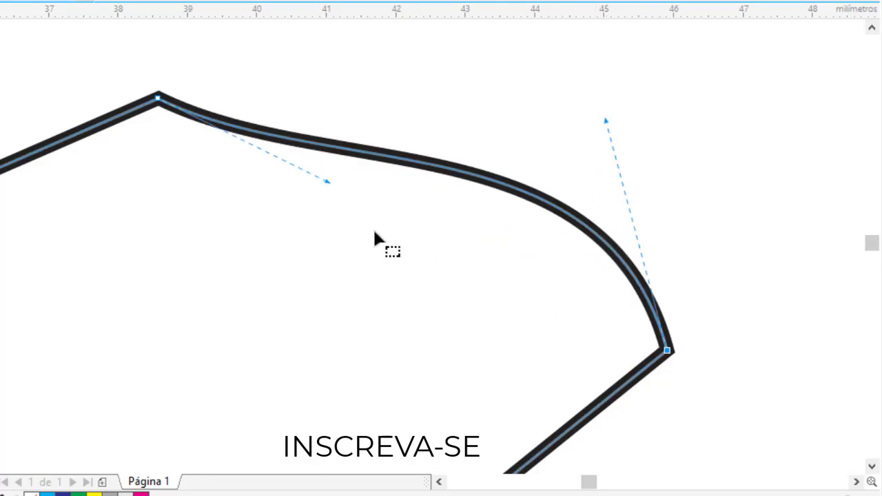
mouse_move(330, 183)
mouse_down()
mouse_move(218, 338)
mouse_move(186, 362)
mouse_up()
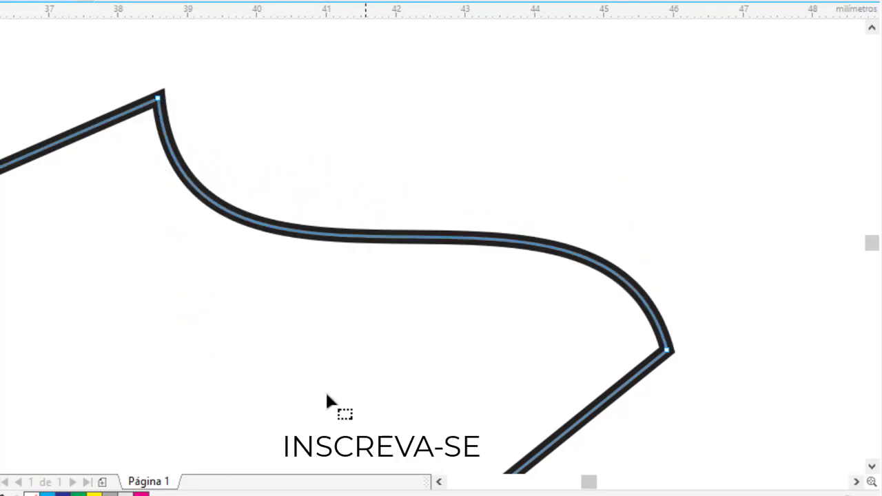
scroll(414, 310, down, 2)
scroll(386, 248, up, 1)
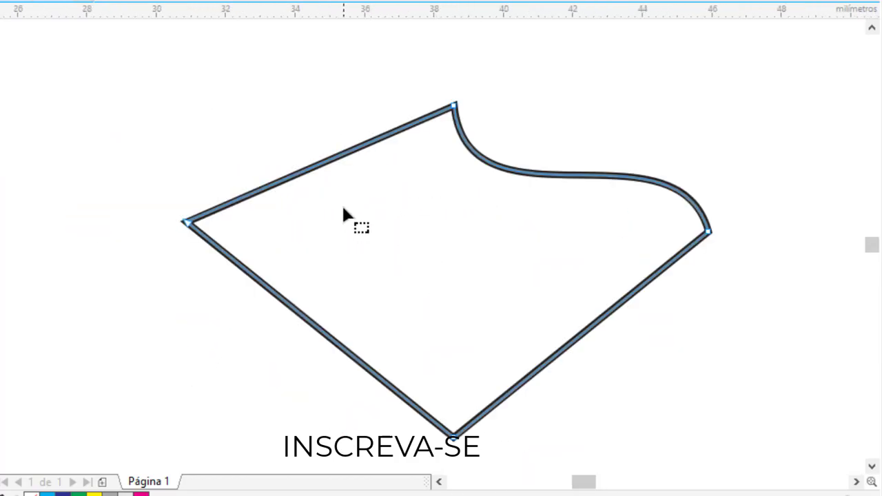
scroll(342, 206, up, 2)
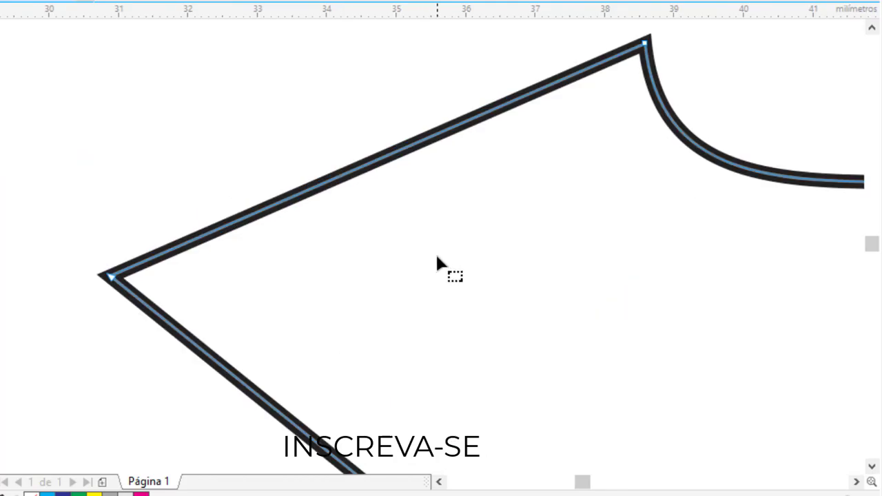
Step: Convert the shape's straight upper-left edge to a curve and bend it into an S, right-hand handle lowered and left-hand handle raised
click(388, 159)
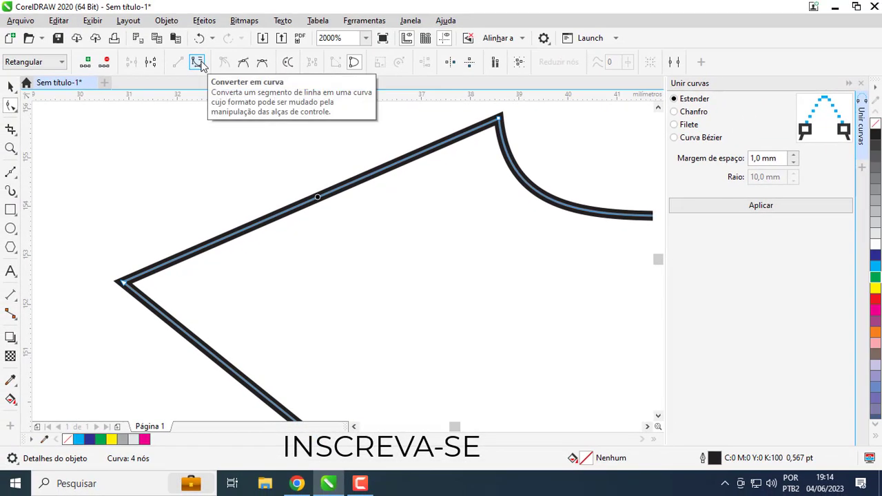
click(199, 63)
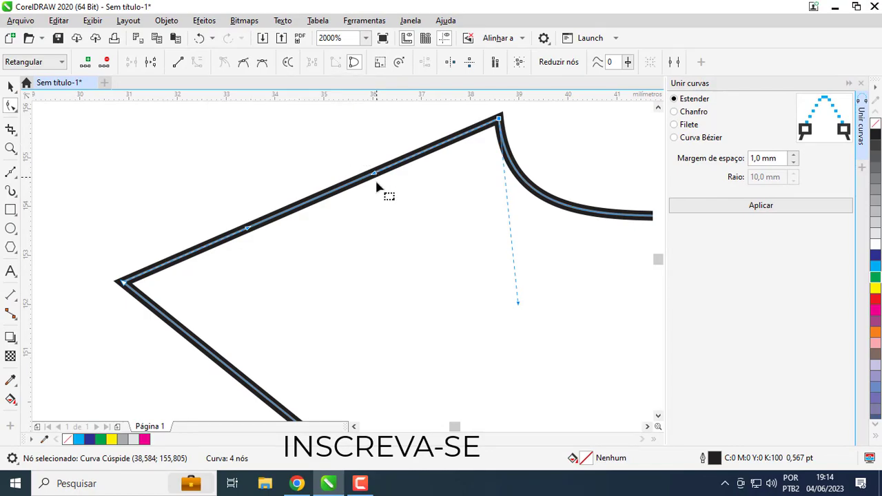
drag(374, 175, 445, 254)
drag(248, 229, 194, 159)
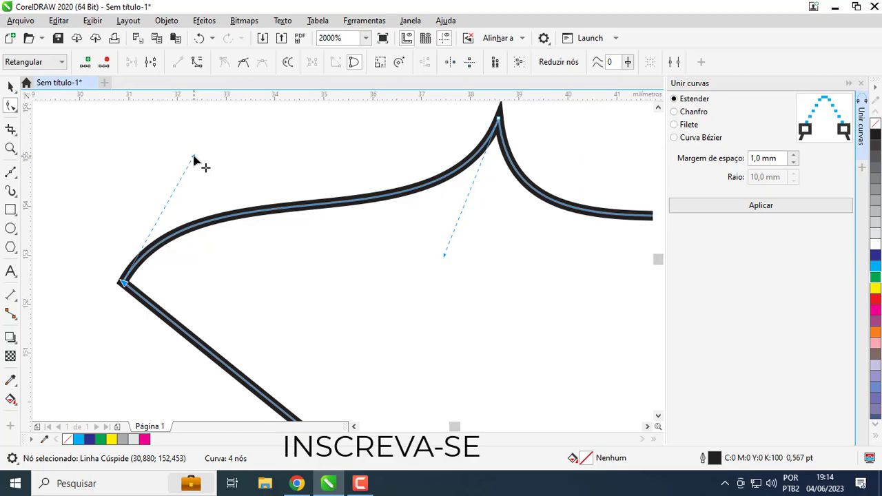
scroll(423, 264, down, 1)
scroll(283, 236, up, 1)
click(367, 304)
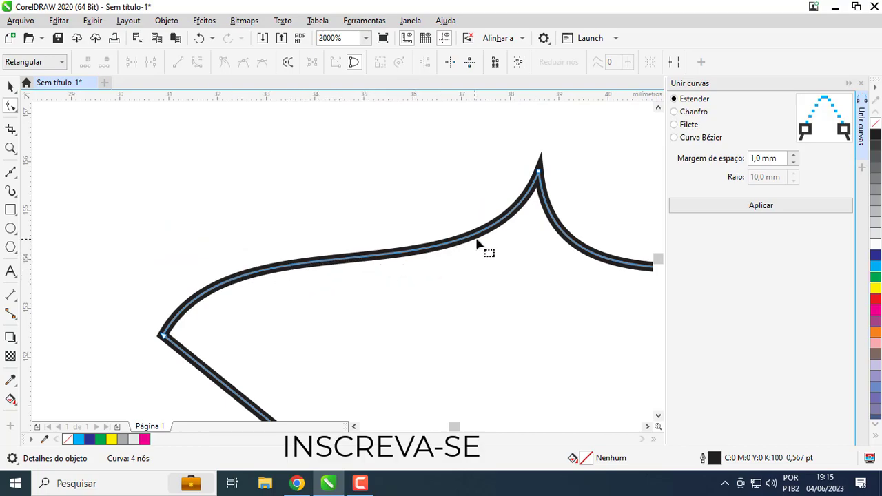
Step: Add a node midway along the curved upper-left edge, at about X 34.8, Y 154.0 mm
scroll(343, 279, up, 2)
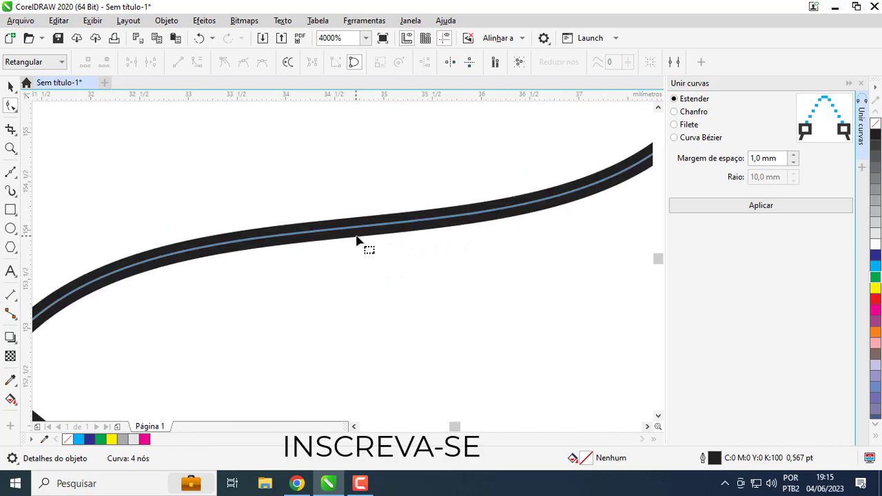
double_click(363, 229)
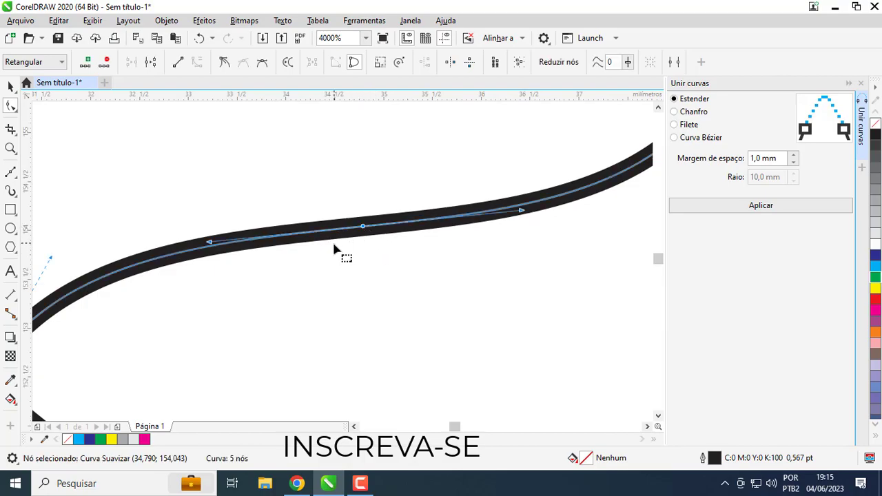
scroll(341, 252, down, 2)
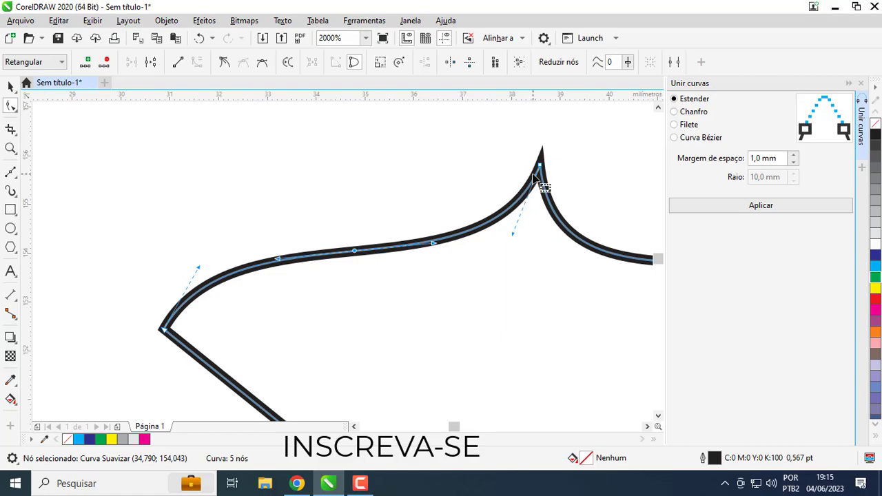
scroll(541, 182, up, 2)
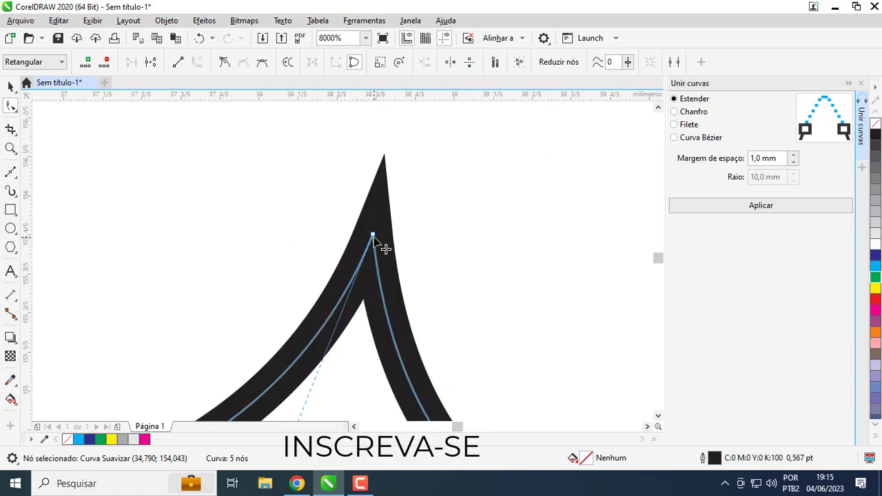
scroll(373, 238, down, 4)
scroll(348, 269, up, 4)
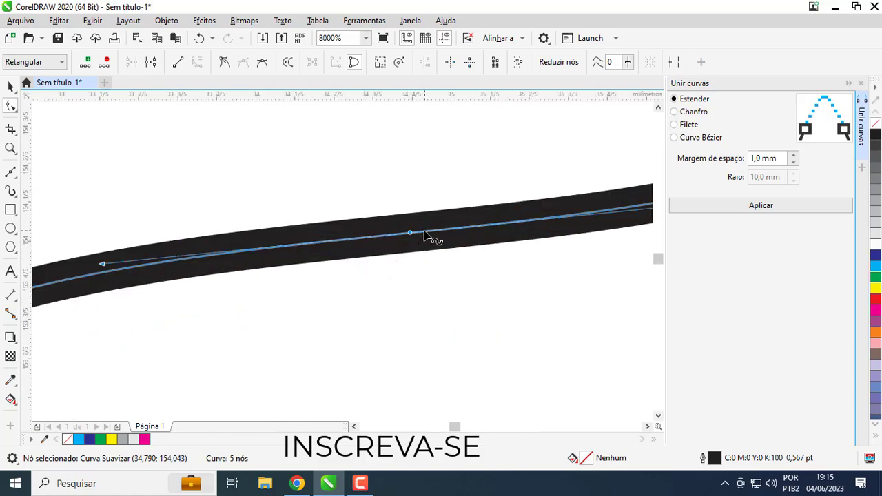
scroll(417, 241, down, 4)
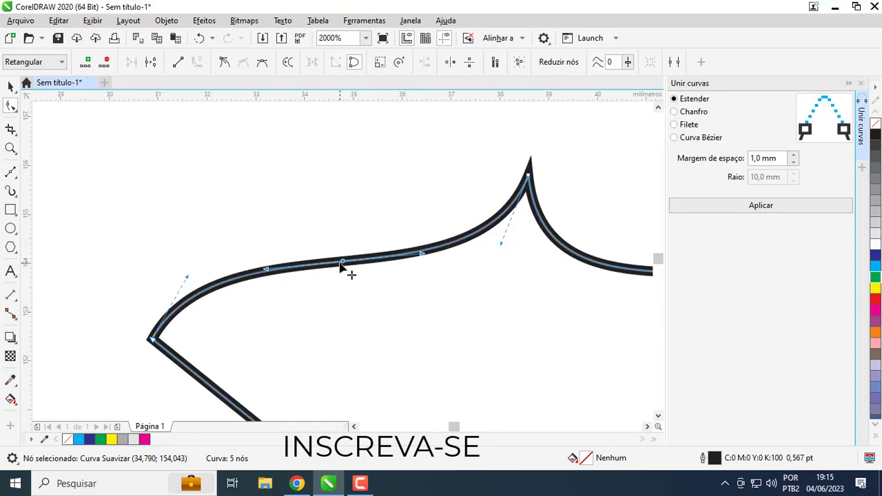
scroll(348, 269, up, 2)
scroll(362, 270, down, 2)
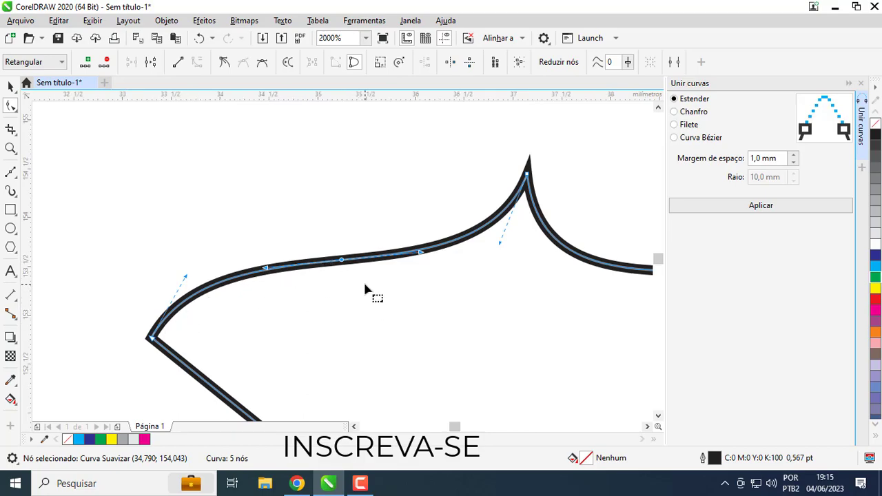
Step: Pull the mid-edge smooth node's right-hand control handle downward so the curve dips beside it
scroll(365, 288, up, 2)
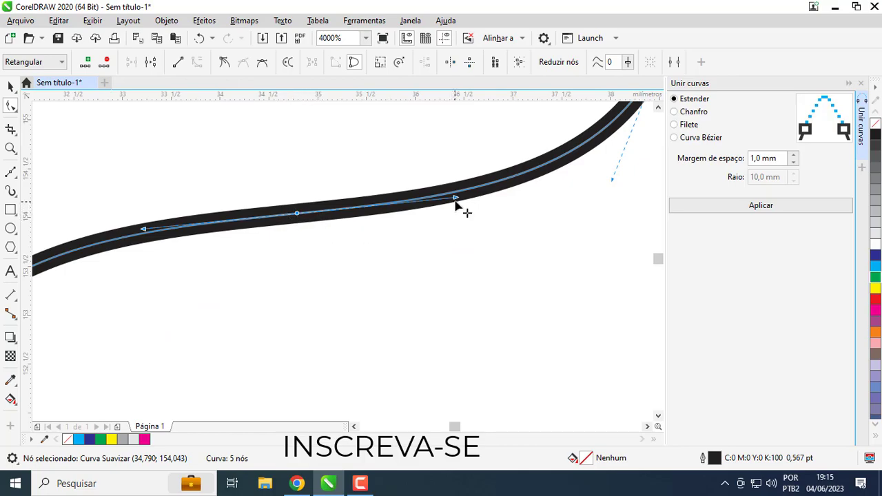
drag(454, 199, 442, 270)
scroll(463, 247, down, 1)
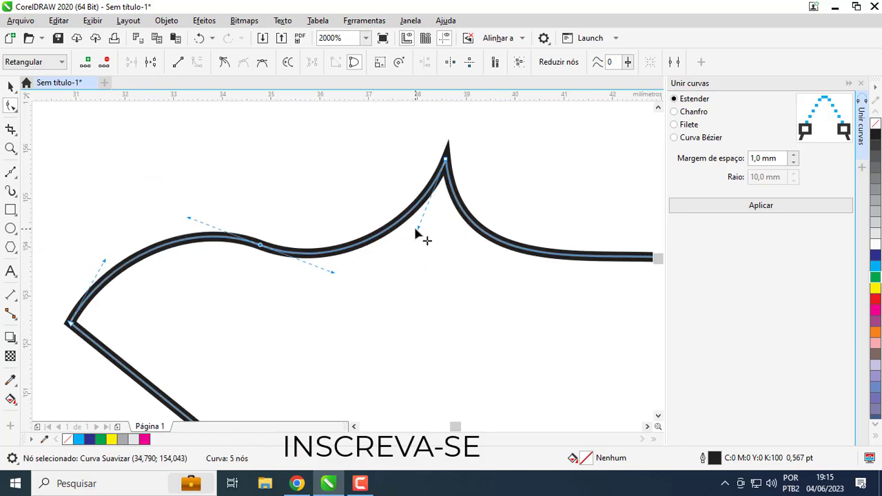
Step: Raise the right-hand control handle of the cusp node at the shape's peak so the upper-right edge arches upward
scroll(437, 199, up, 1)
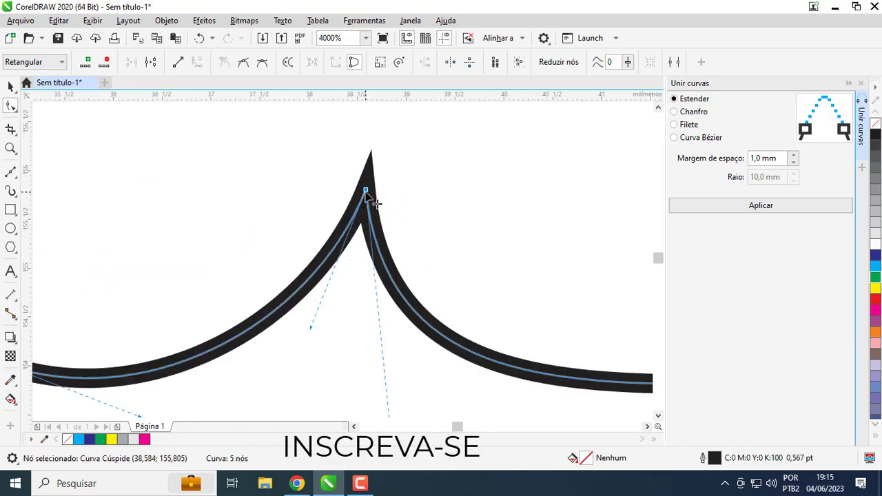
scroll(376, 250, down, 1)
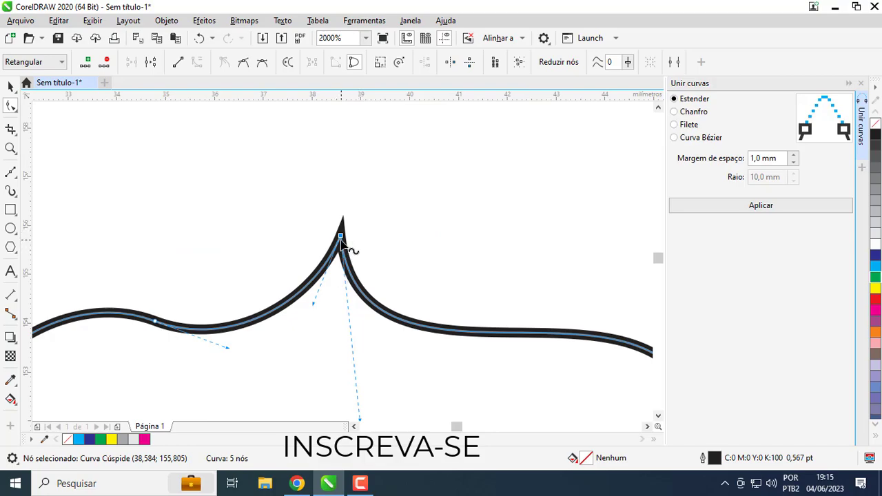
scroll(341, 242, down, 1)
drag(350, 326, 417, 185)
scroll(325, 258, up, 2)
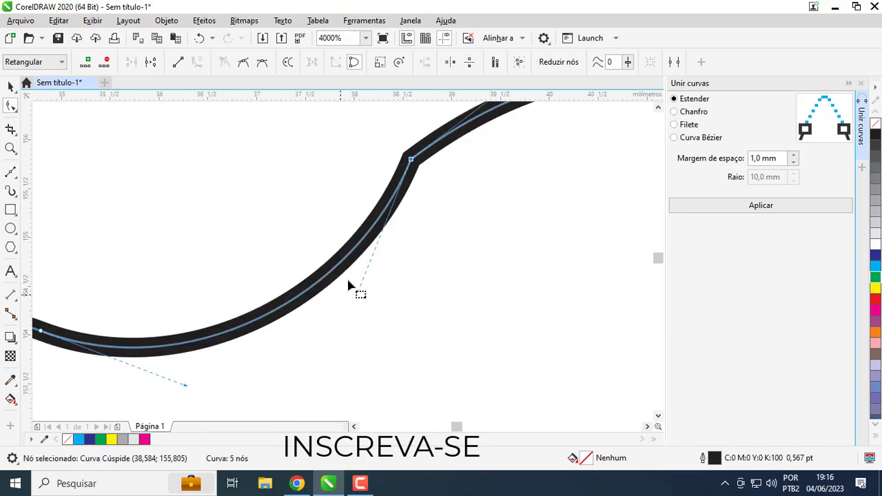
Step: Swing the mid-edge smooth node's right-hand control handle up, and back down until it slopes slightly downward
scroll(338, 260, down, 2)
scroll(335, 268, up, 2)
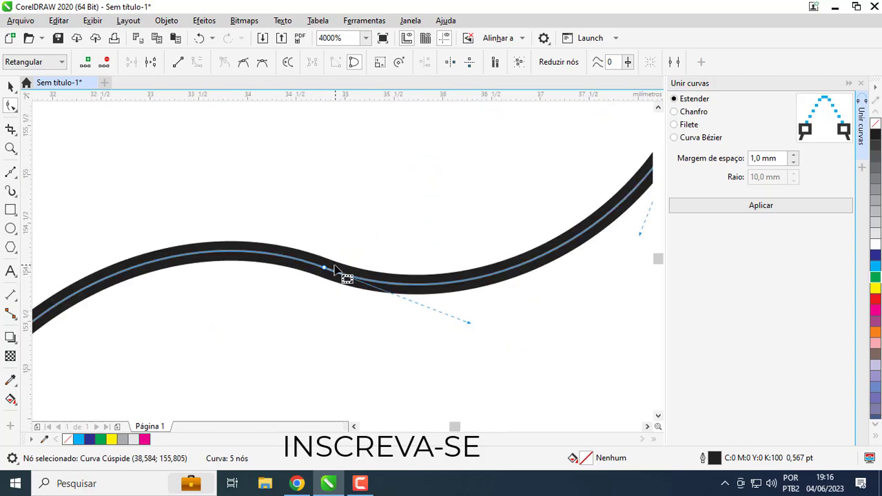
click(324, 268)
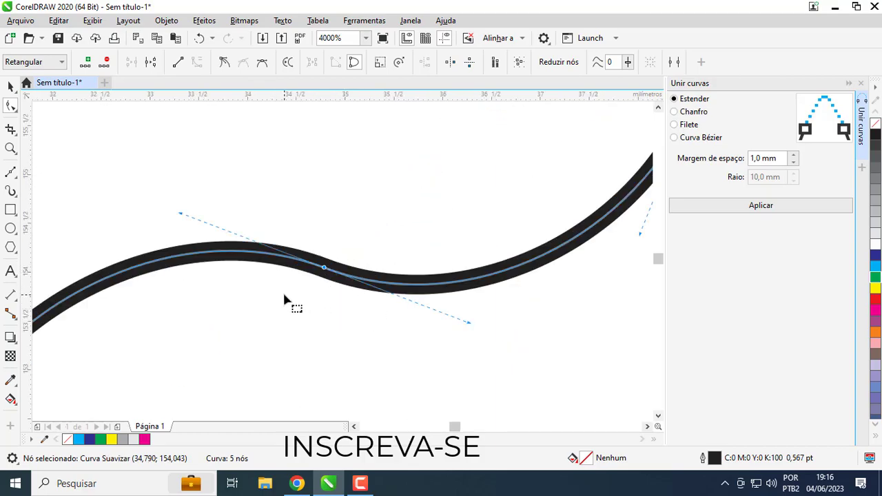
scroll(282, 290, down, 1)
drag(435, 278, 435, 206)
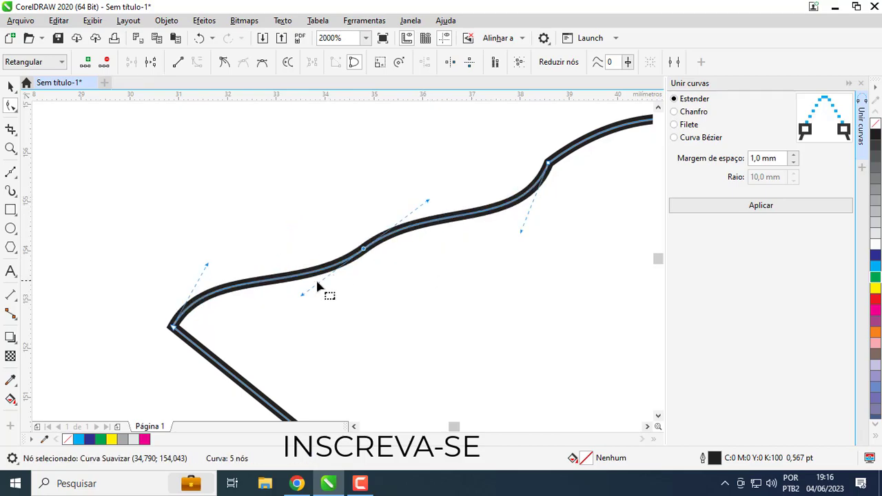
drag(428, 204, 431, 258)
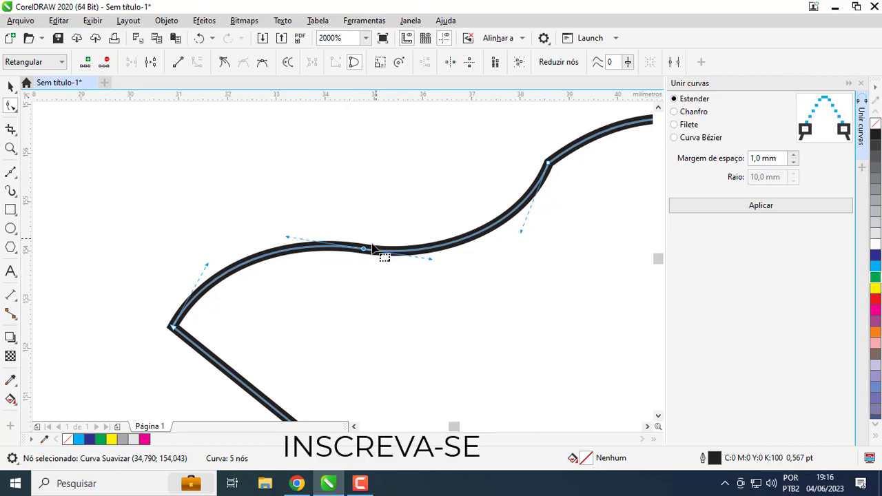
Step: Change the mid-edge node of the upper-left curve to a cusp and raise only its right-hand control handle
drag(354, 225, 376, 268)
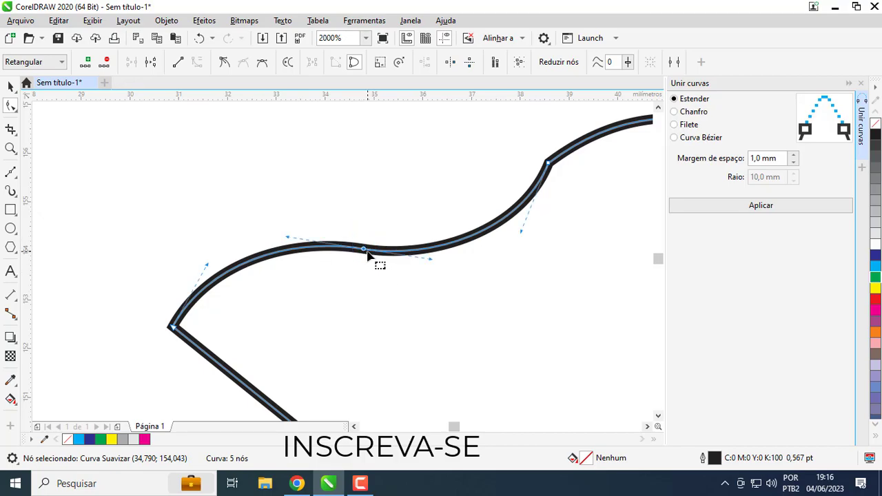
click(224, 62)
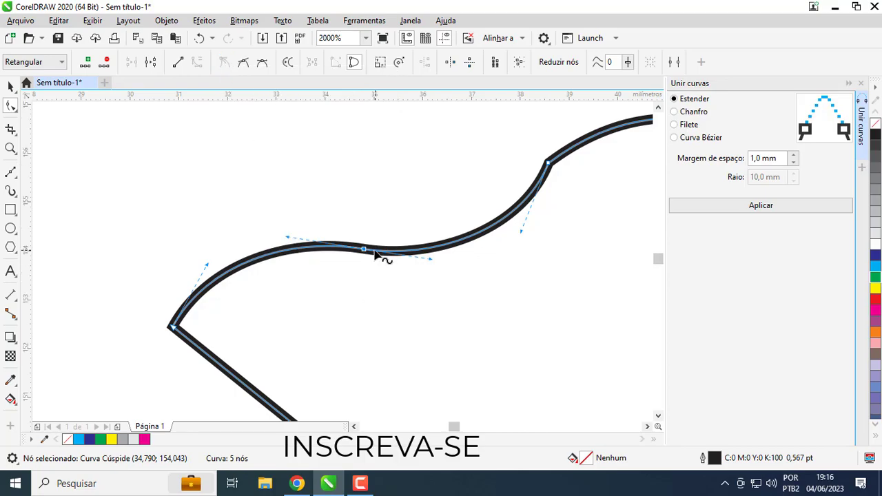
scroll(374, 255, up, 2)
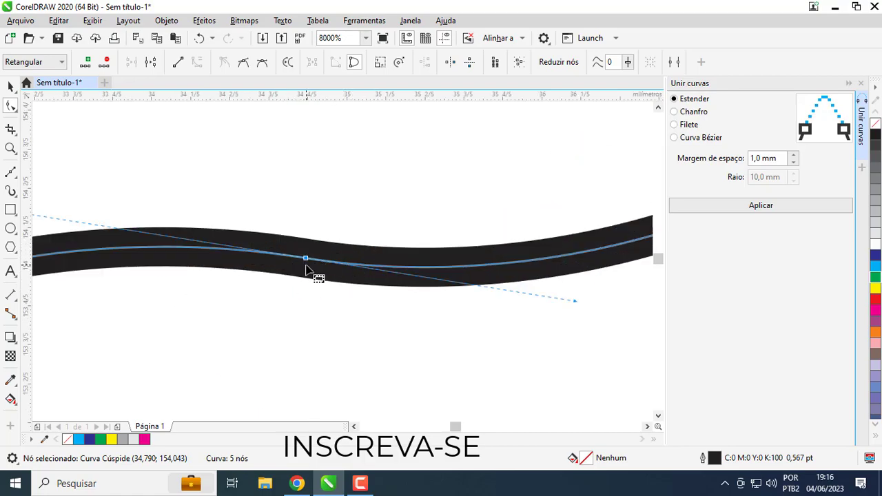
scroll(310, 269, down, 1)
scroll(352, 271, down, 1)
scroll(344, 268, up, 1)
drag(478, 279, 428, 124)
scroll(338, 250, down, 1)
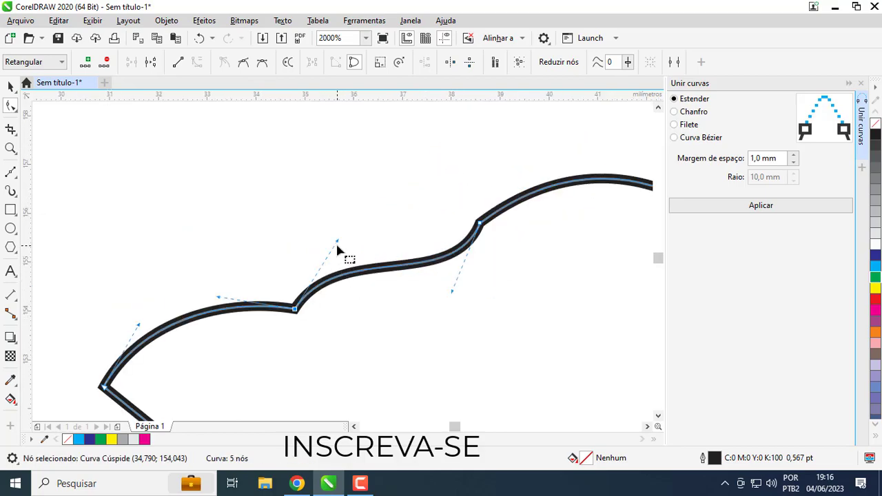
Step: Raise the cusp node's right-hand handle more steeply and lift its left-hand handle slightly
drag(338, 243, 324, 199)
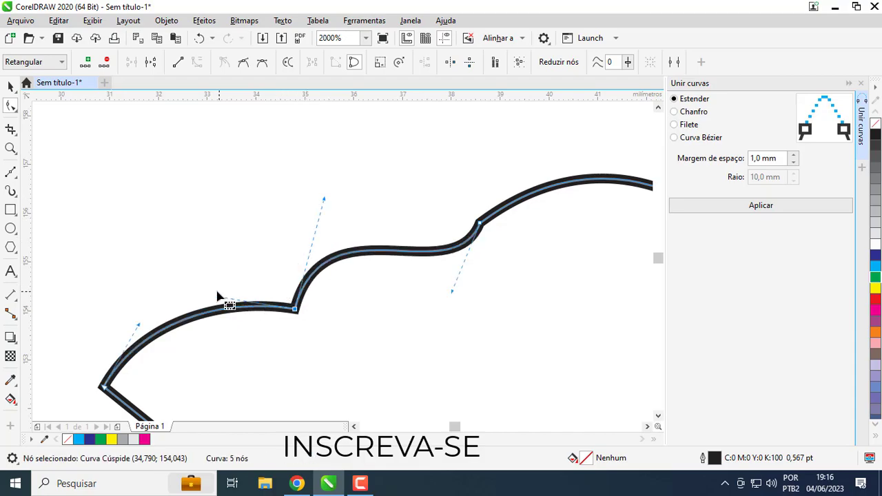
drag(219, 301, 222, 282)
click(416, 358)
scroll(364, 276, down, 1)
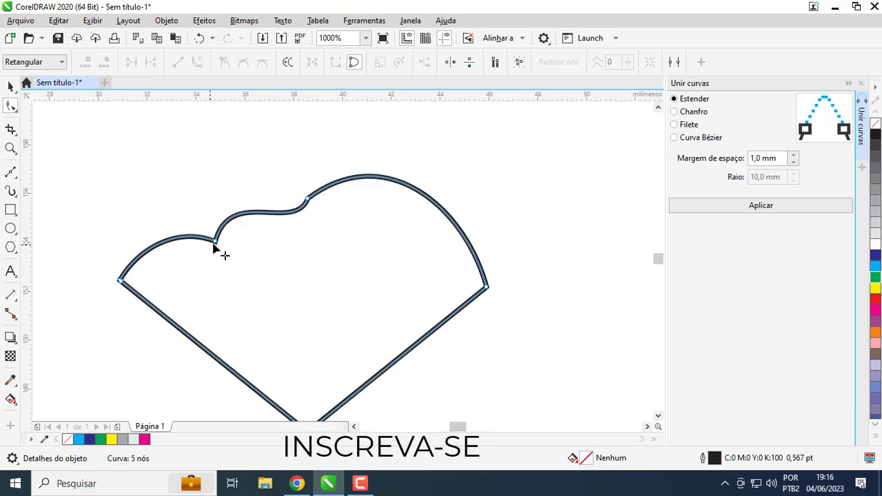
Step: Move the mid-edge cusp node up and to the left, to about X 34.2, Y 154.8 mm
scroll(219, 250, up, 1)
drag(337, 252, 308, 214)
scroll(309, 215, down, 1)
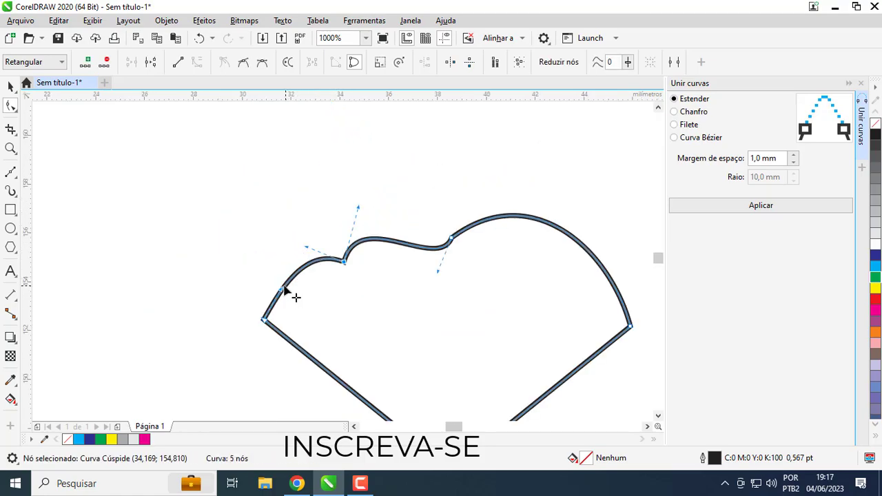
Step: Round out the left bump with the handles at both its ends, and shift the cusp node's right-hand handle to the right
drag(283, 296, 262, 282)
drag(309, 250, 315, 241)
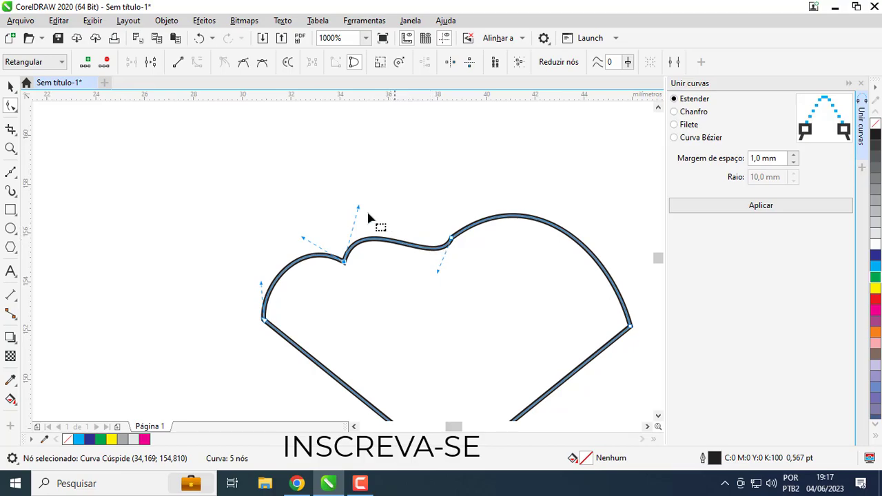
drag(357, 208, 386, 211)
Step: Select the whole closed shape with the Pick tool and fill it with red (C:0 M:100 Y:100 K:0)
scroll(357, 280, down, 1)
click(11, 86)
scroll(283, 283, up, 1)
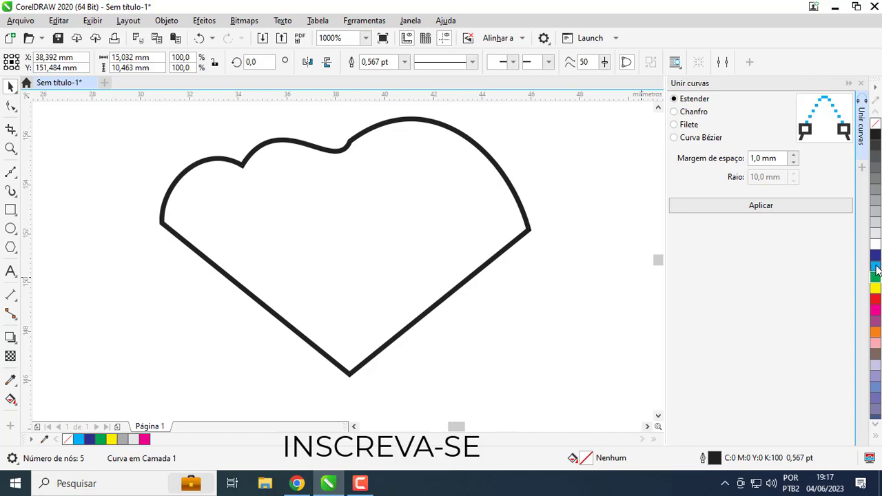
click(875, 288)
click(875, 299)
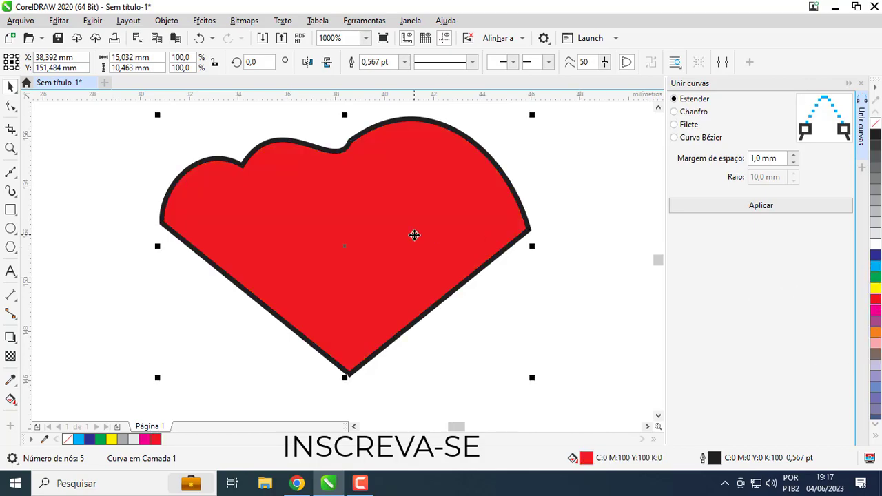
Step: Delete the red-filled practice shape and return to the page with the CorelDRAW logo
scroll(343, 264, down, 1)
key(Delete)
scroll(348, 261, down, 3)
scroll(433, 168, down, 1)
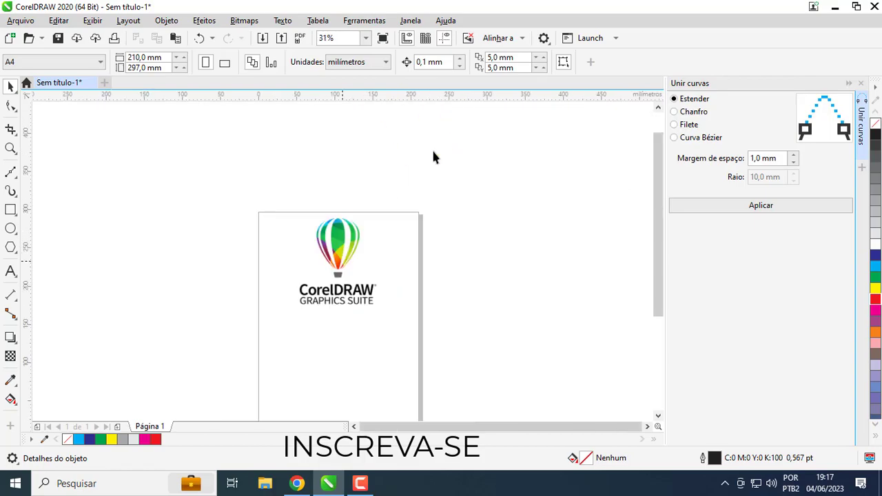
Step: Trace the logo's grey basket with the Bézier tool as a closed four-corner outline about 11.5 × 6.9 mm
scroll(329, 296, up, 2)
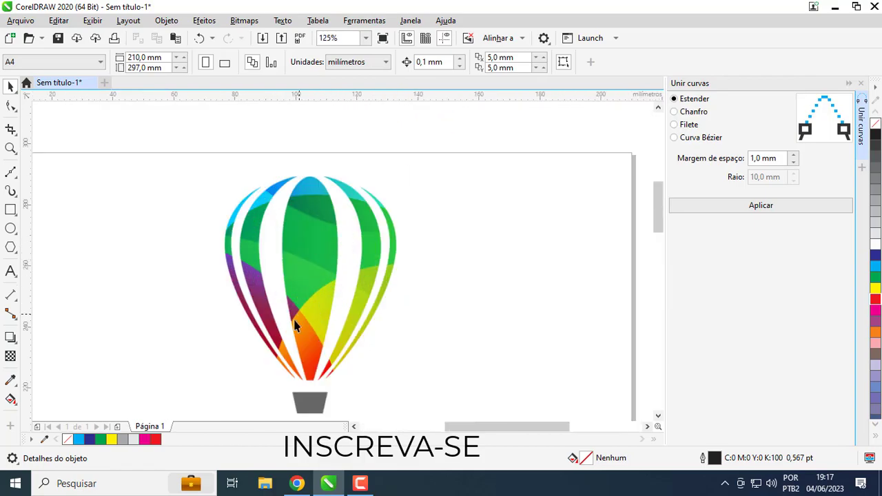
scroll(315, 216, down, 1)
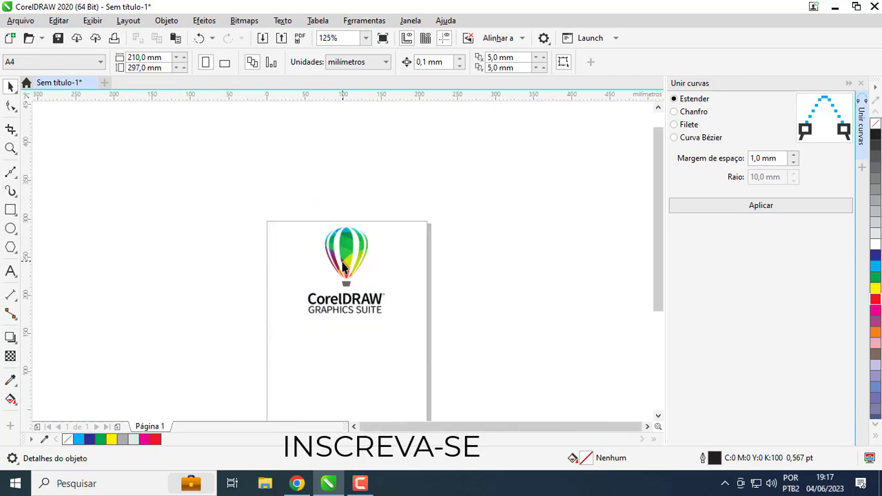
scroll(380, 321, up, 1)
scroll(377, 358, up, 3)
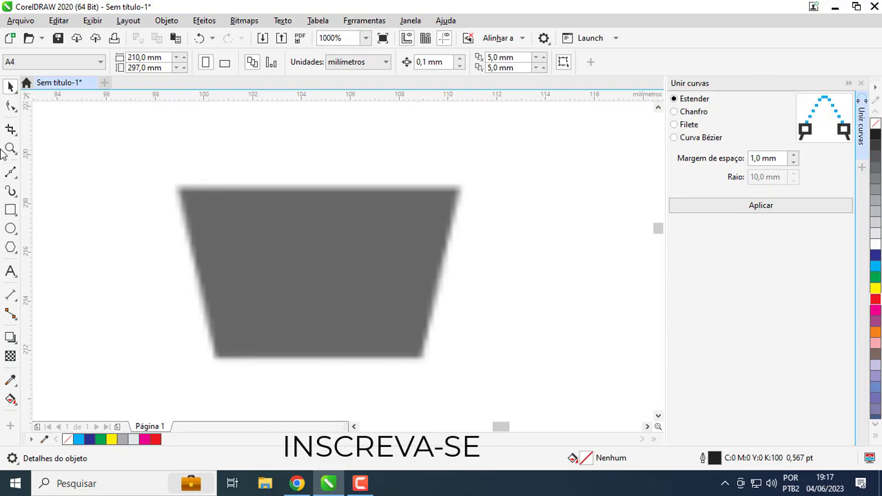
click(11, 175)
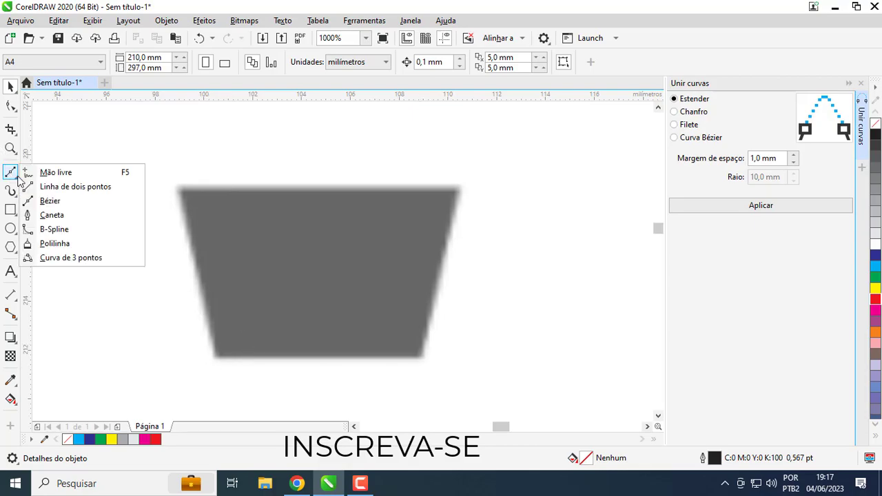
click(55, 203)
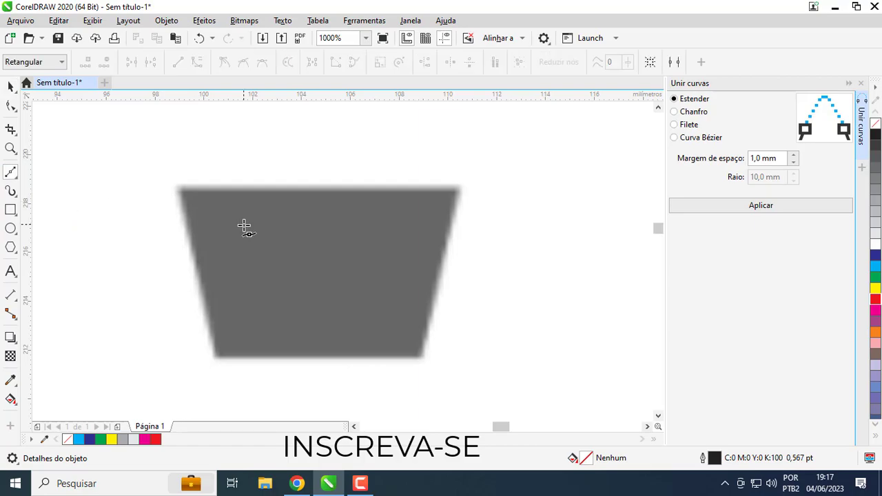
click(179, 189)
click(460, 191)
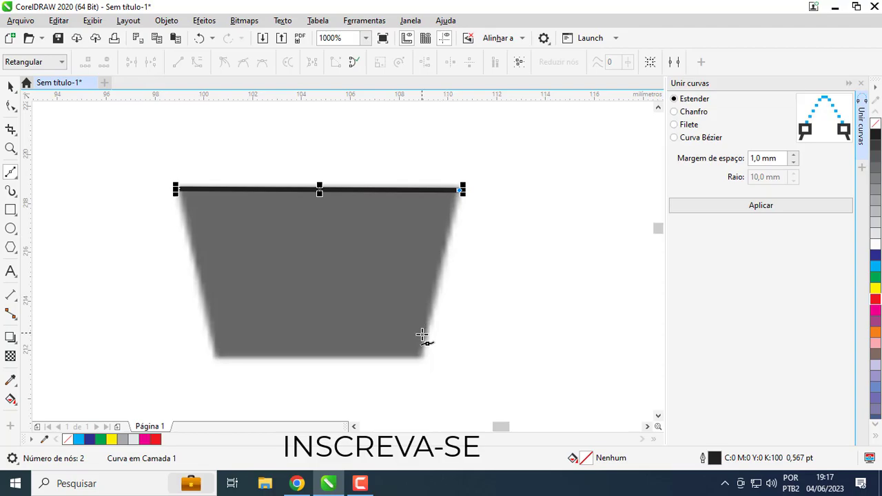
click(419, 357)
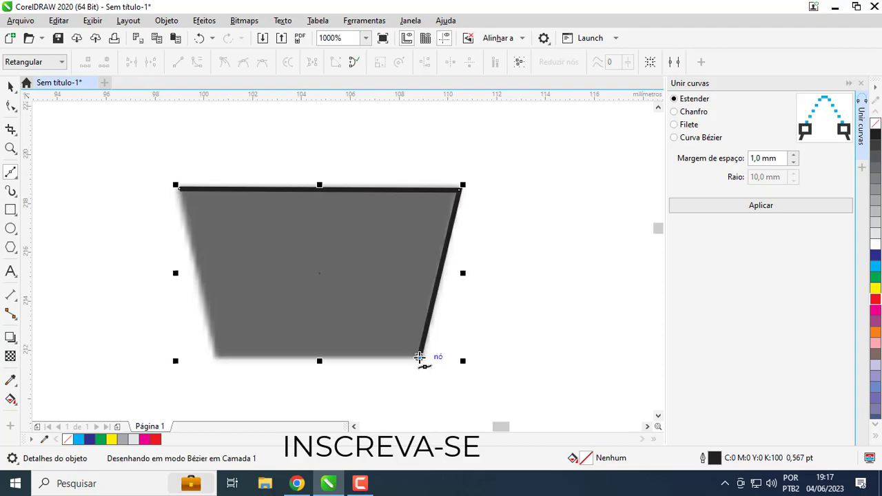
click(215, 357)
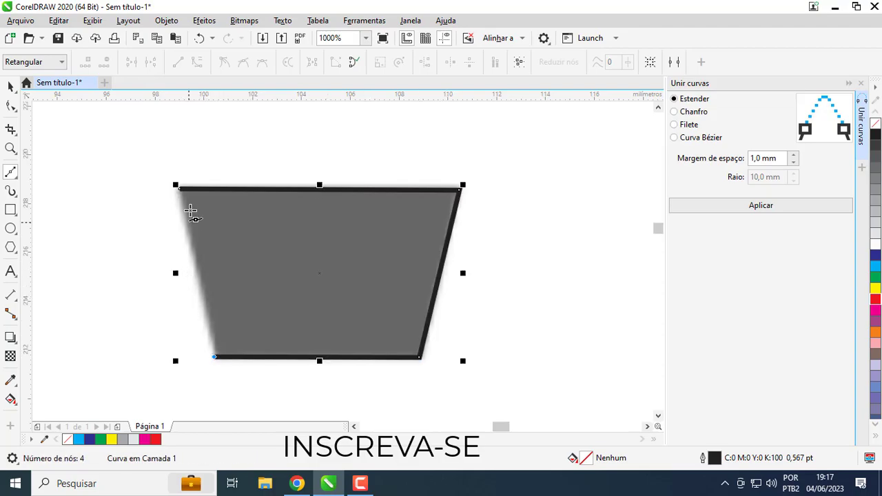
click(177, 187)
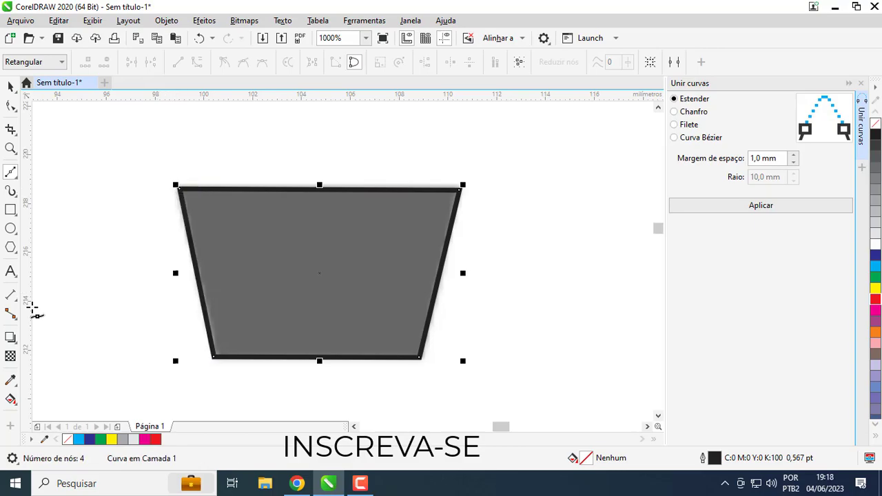
Step: Sample the basket's grey (#666666) with the Color Eyedropper and fill the traced basket outline with it
click(12, 381)
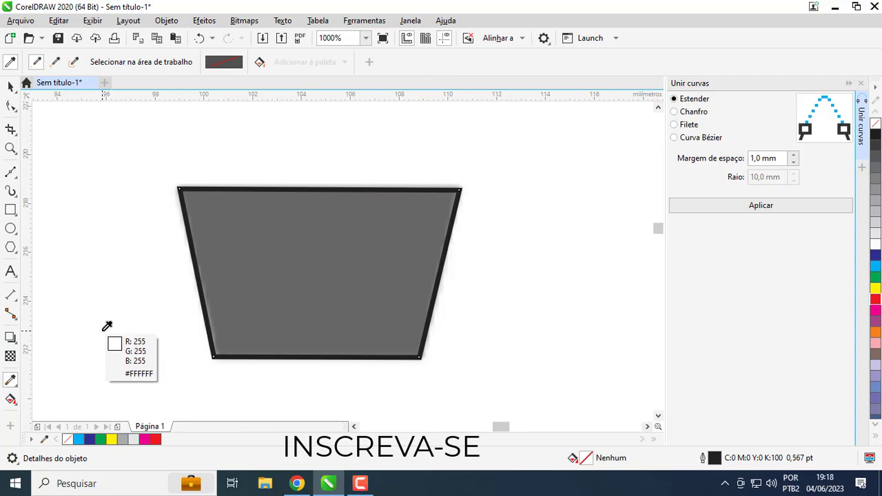
click(279, 274)
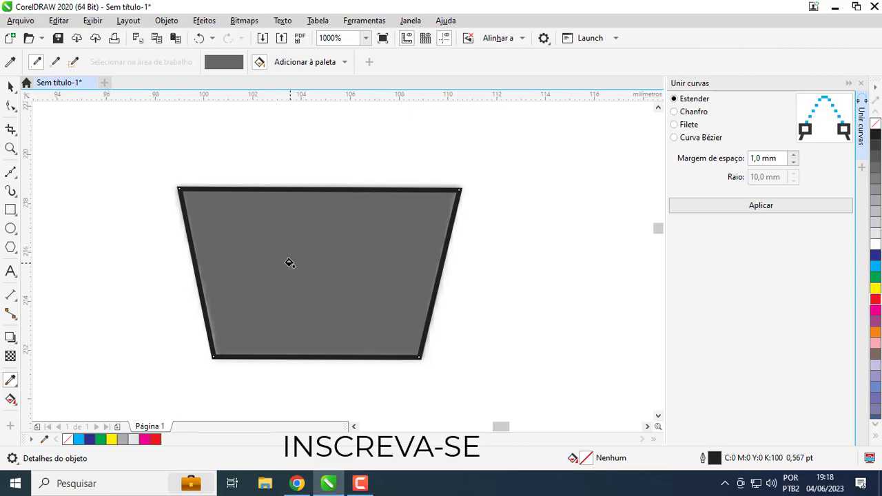
click(337, 247)
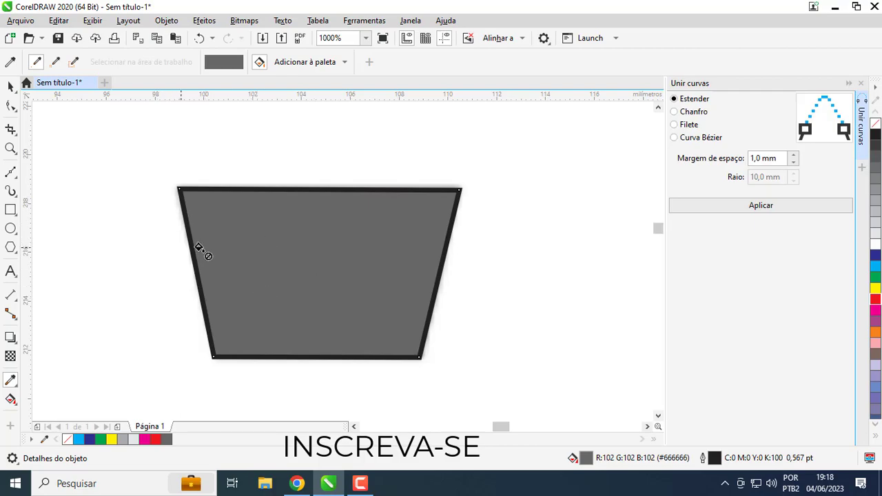
Step: Move the filled basket shape horizontally to the right of the original basket, to about X 119.7 mm
click(10, 87)
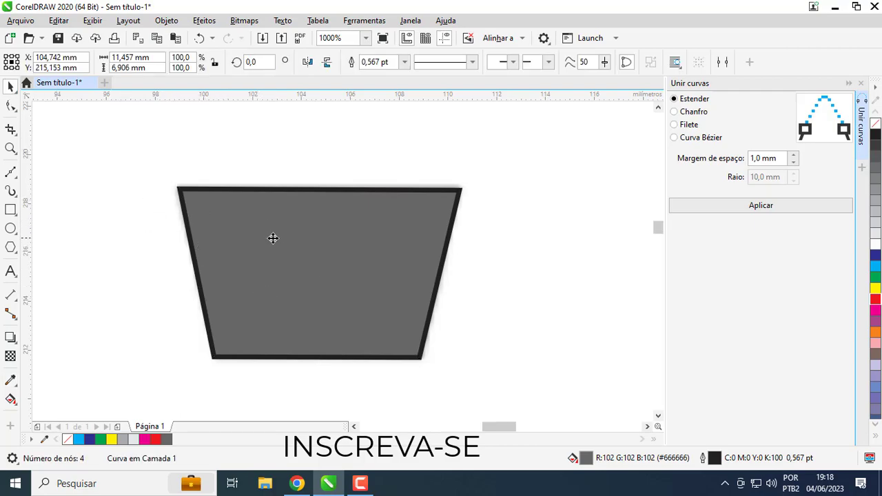
scroll(271, 238, down, 2)
drag(353, 272, 536, 277)
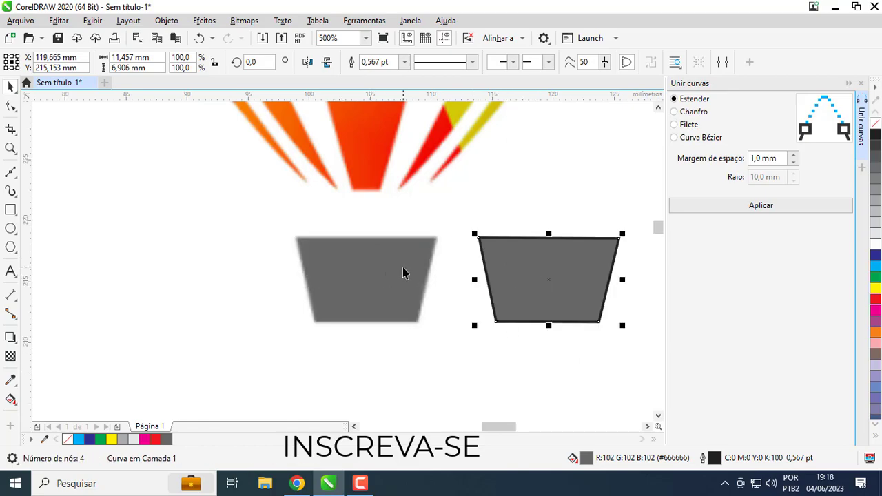
Step: Remove the outline from the traced basket and close the Unir curvas docker
right_click(875, 128)
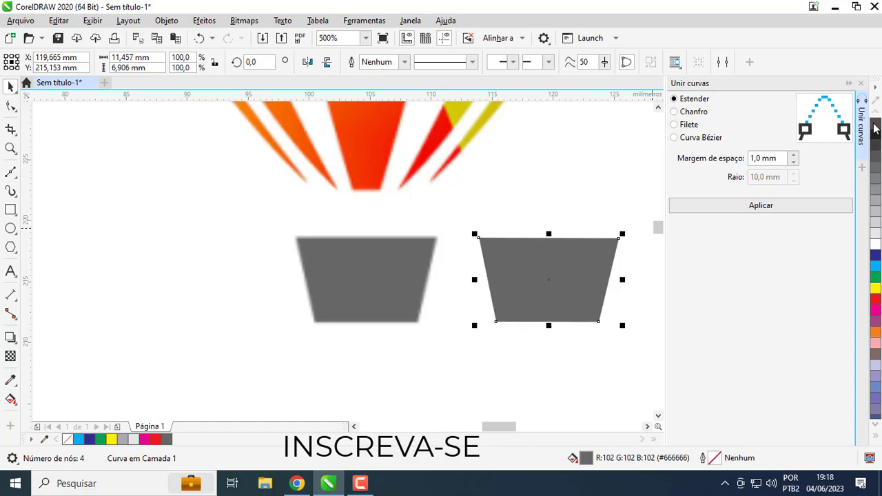
click(861, 84)
scroll(692, 237, down, 1)
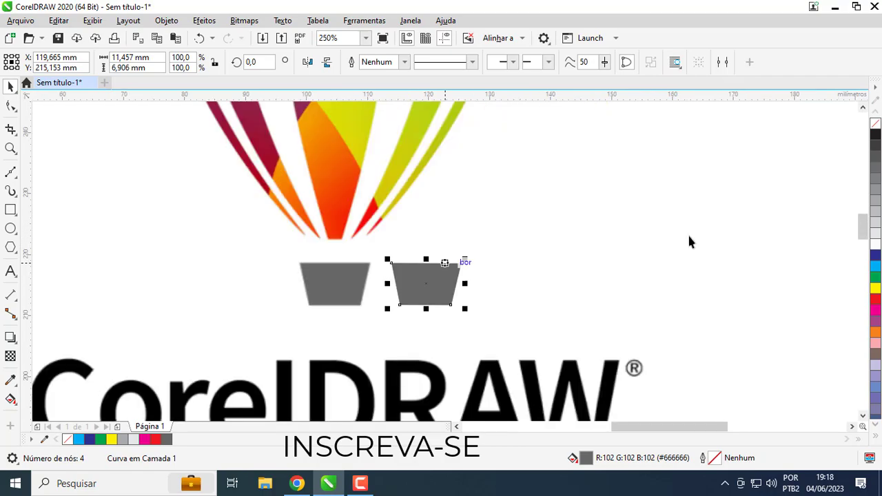
Step: Start a Bézier outline of the balloon's central panel with a straight line across its blue upper part, from left edge to right edge
scroll(444, 258, up, 1)
click(398, 265)
scroll(406, 255, down, 4)
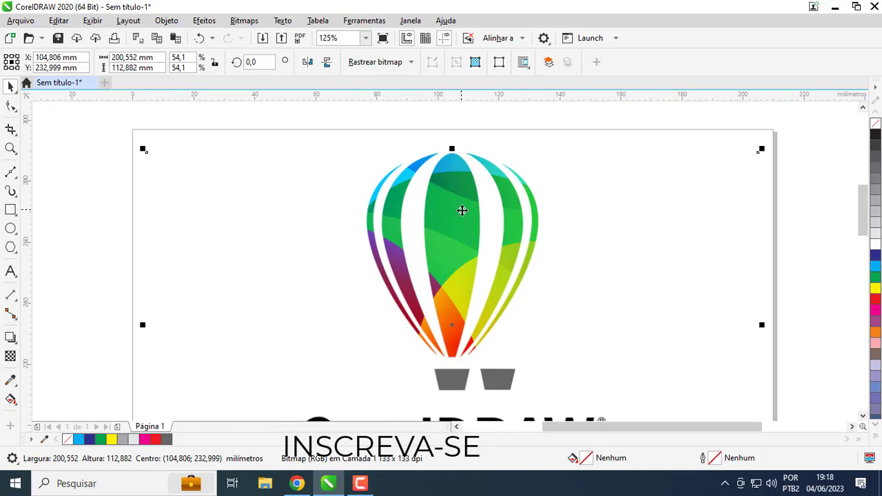
click(10, 176)
click(45, 197)
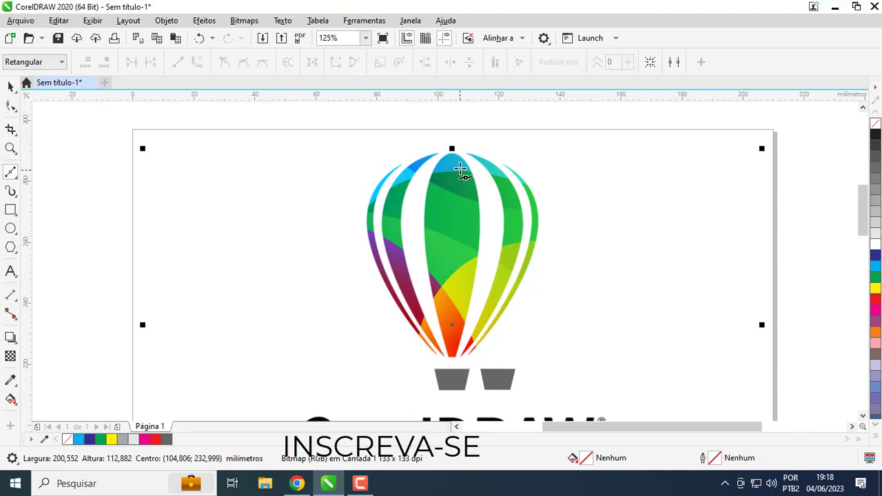
scroll(460, 172, up, 4)
scroll(423, 274, up, 2)
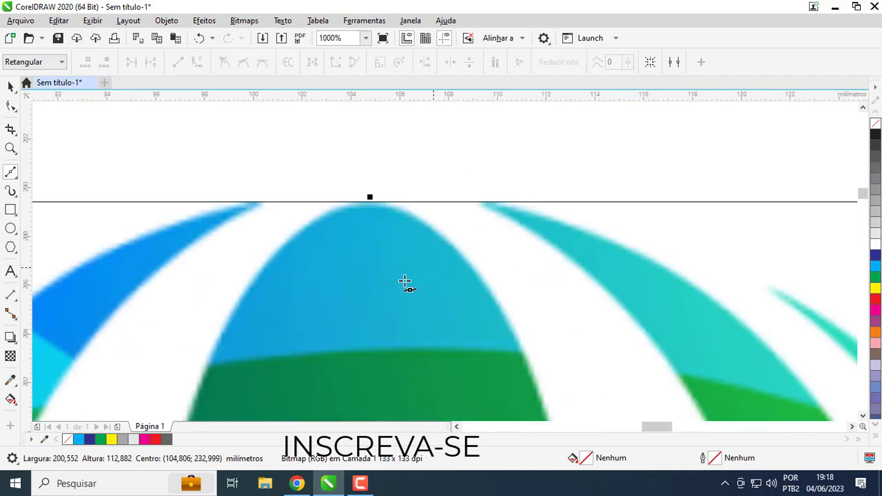
click(244, 288)
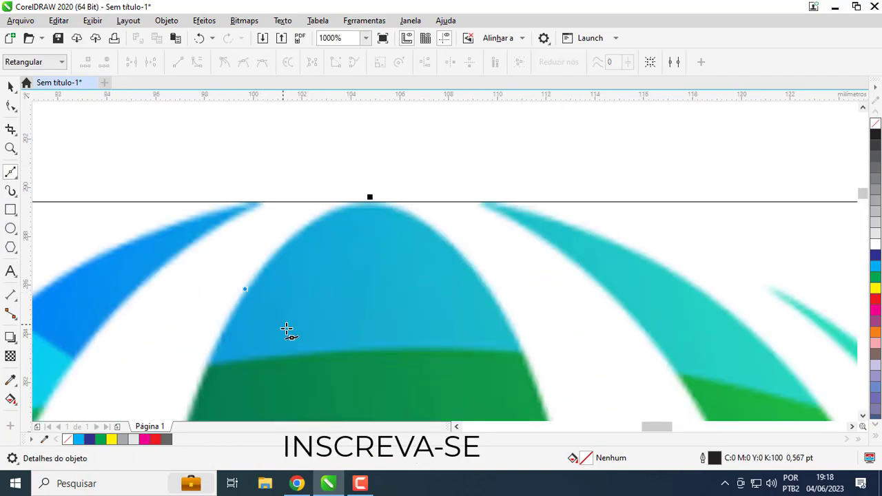
click(485, 285)
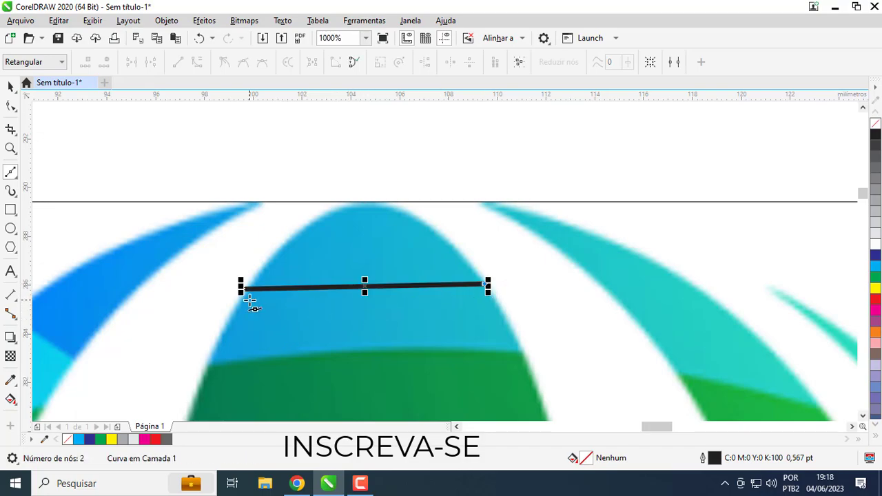
Step: Continue the Bézier outline through the panel's lower-right and lower-left corners and close it at the starting node
scroll(446, 276, down, 4)
scroll(448, 303, up, 1)
scroll(439, 314, up, 5)
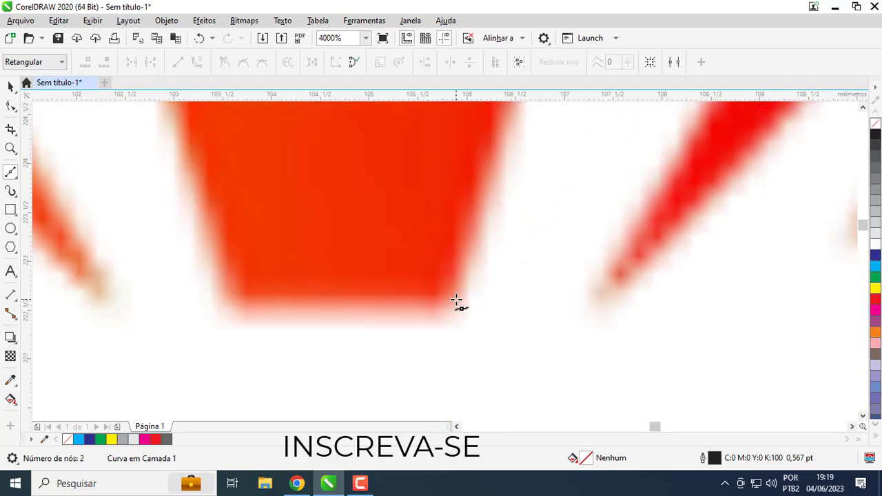
click(447, 295)
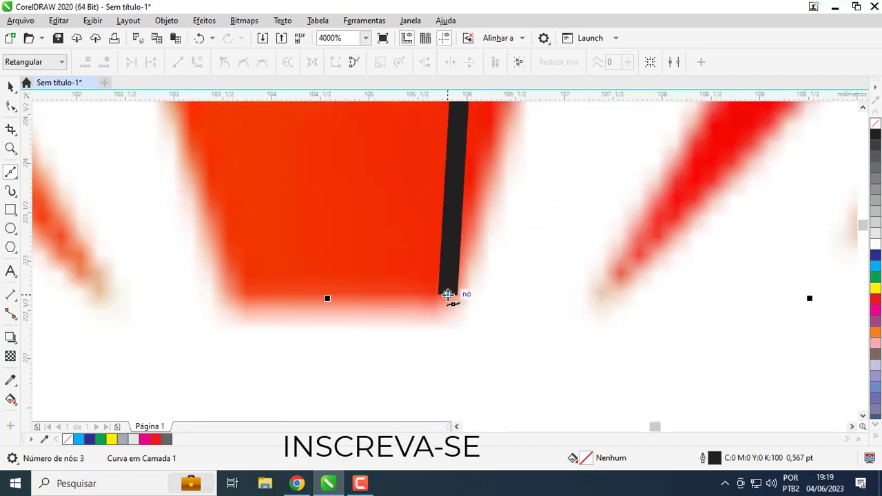
click(236, 298)
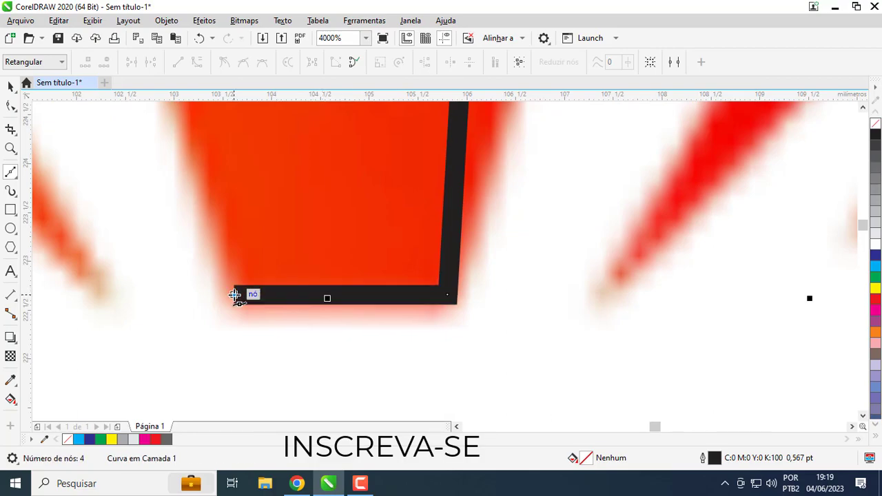
scroll(241, 258, down, 5)
scroll(444, 249, up, 1)
scroll(445, 269, down, 1)
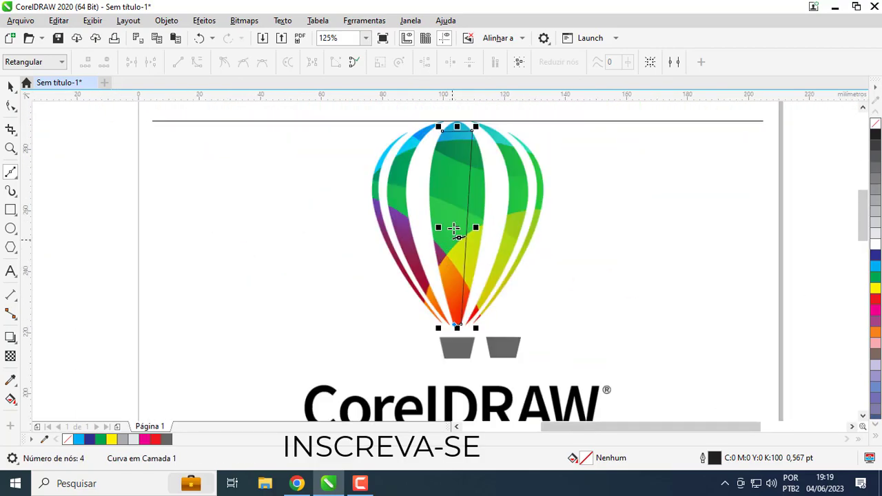
scroll(430, 122, up, 4)
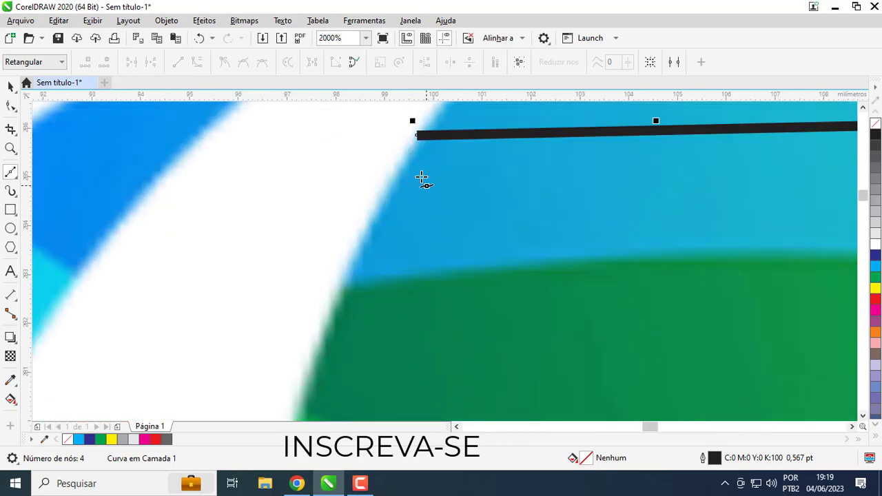
click(418, 136)
Step: Add a node midway along the outline's top edge with the Shape tool and move it to the panel's peak, about X 104.6, Y 289.4 mm
scroll(419, 136, down, 5)
scroll(457, 224, up, 1)
scroll(444, 266, down, 1)
scroll(444, 267, up, 1)
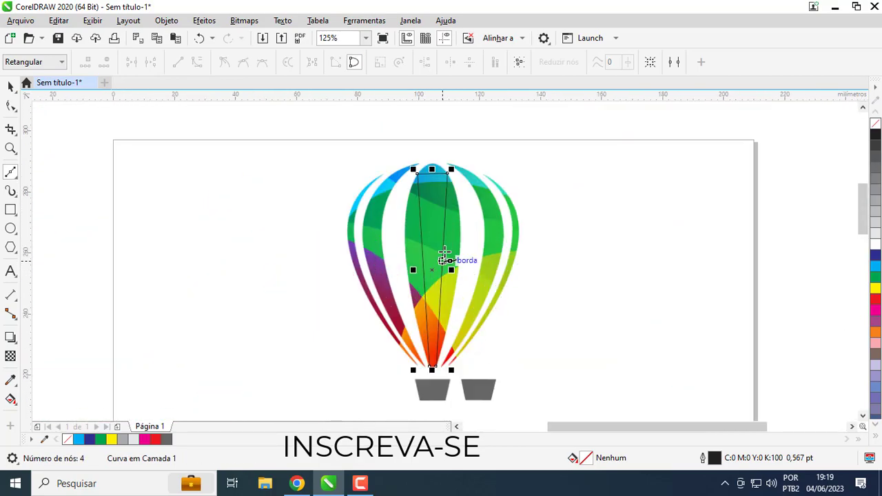
scroll(449, 272, up, 1)
scroll(447, 271, down, 1)
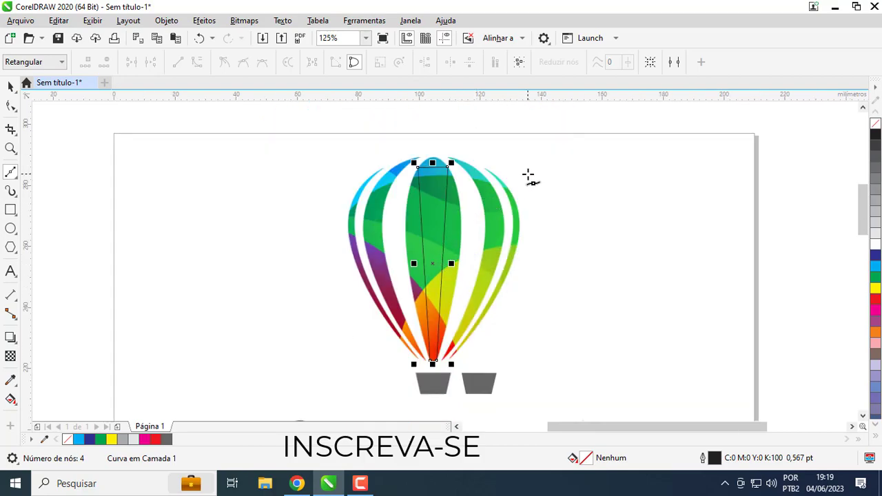
click(10, 108)
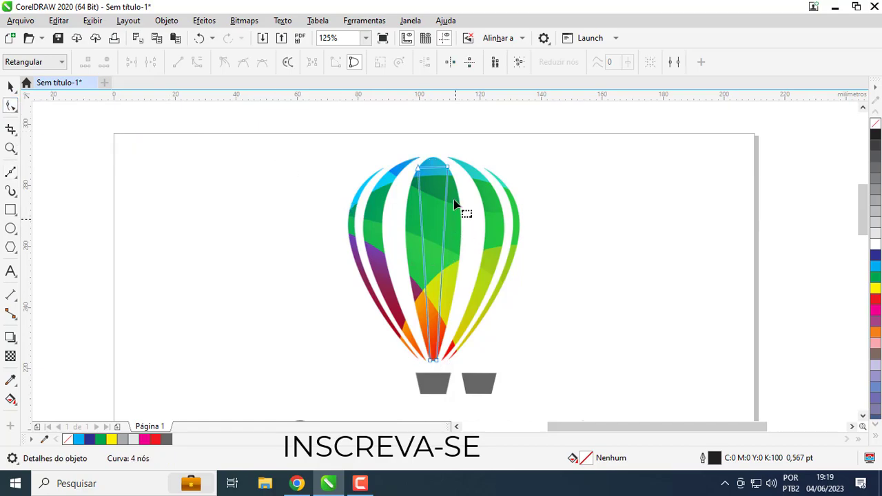
scroll(448, 166, up, 2)
scroll(448, 167, up, 4)
scroll(448, 167, down, 3)
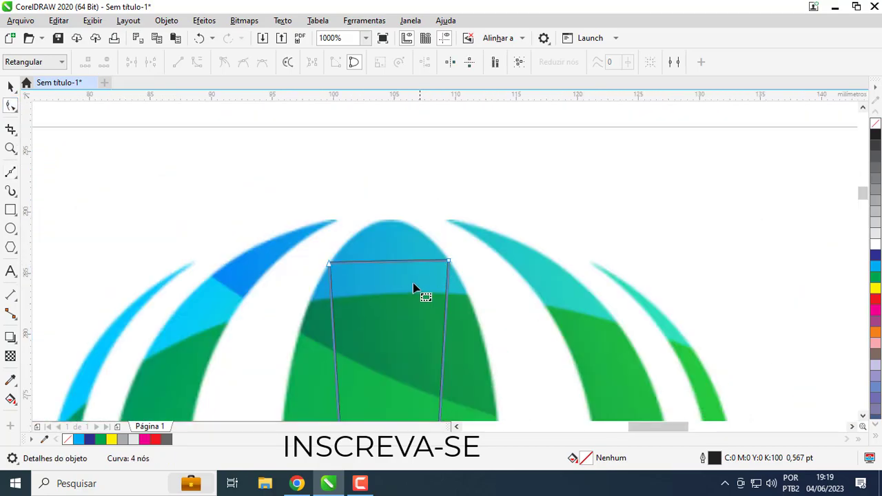
scroll(410, 289, up, 2)
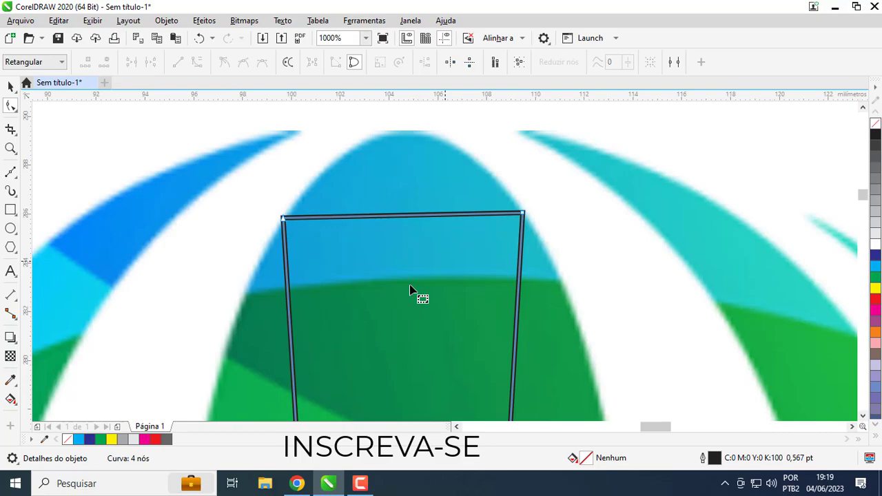
double_click(405, 217)
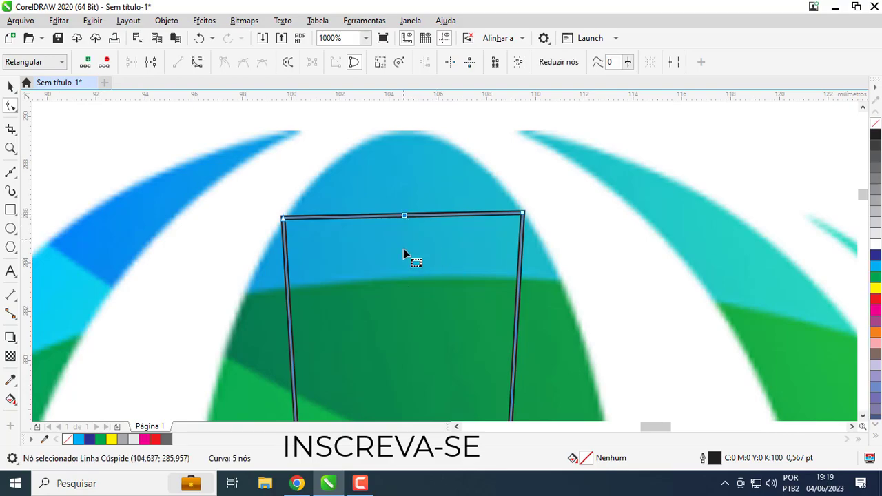
drag(404, 216, 403, 131)
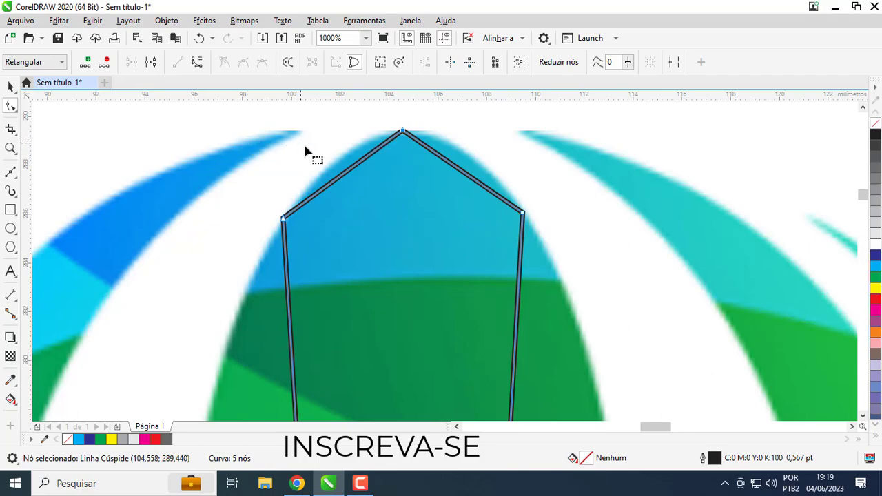
Step: Convert the outline's straight upper-left segment to a curve and bend it outward along the blue panel's rounded edge
click(284, 220)
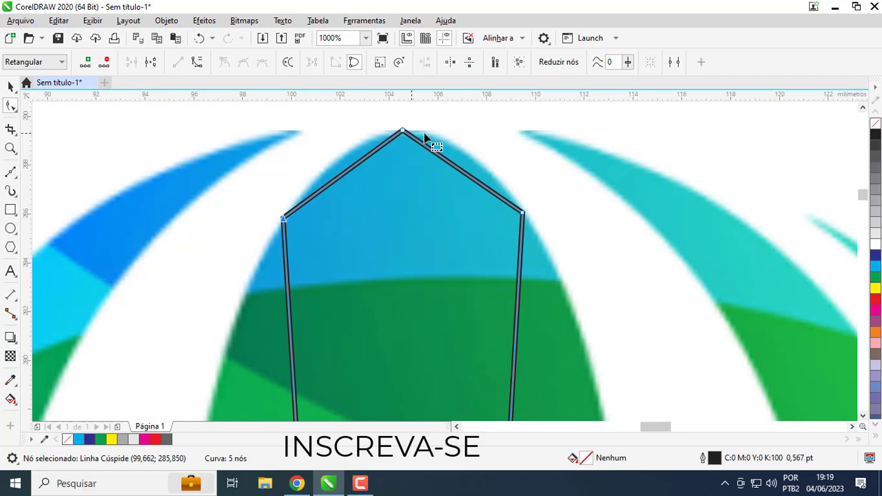
click(403, 131)
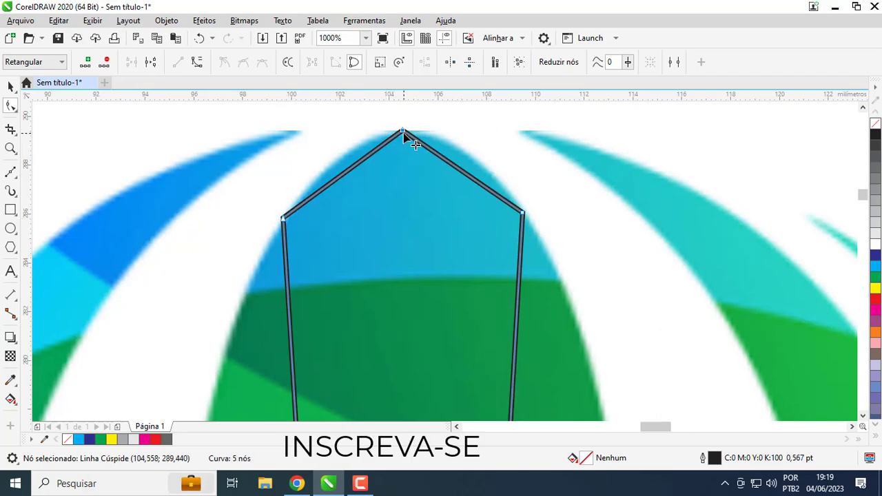
click(343, 175)
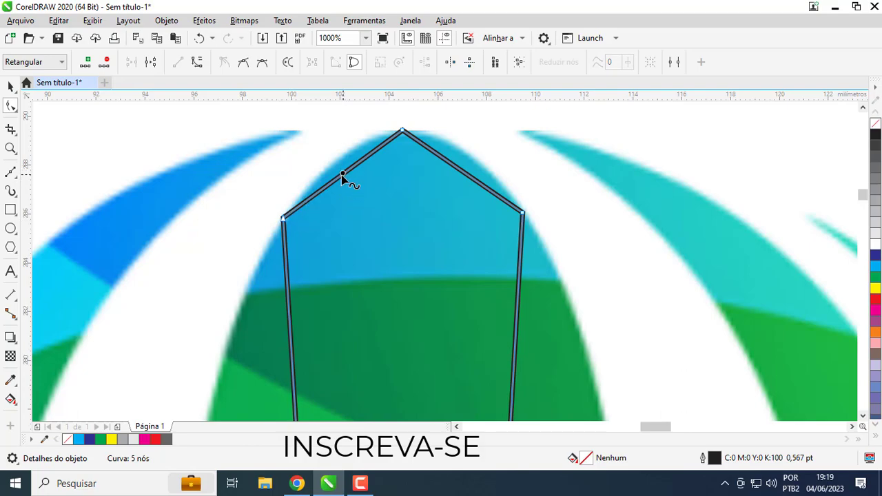
click(198, 62)
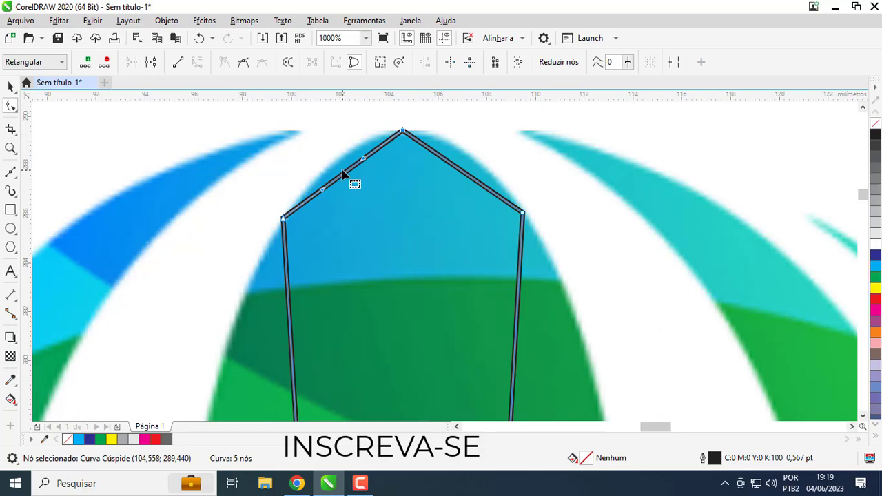
drag(347, 174, 344, 154)
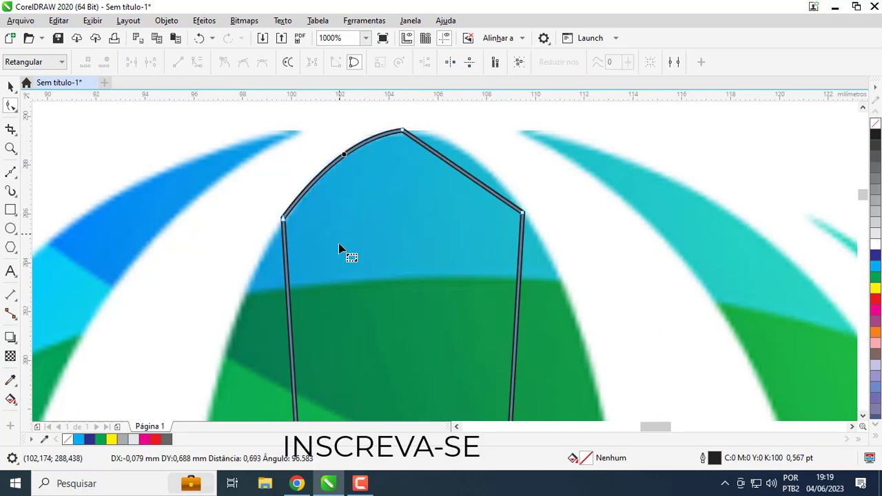
Step: Convert the outline's straight upper-right segment to a curve, bend it outward along the panel's rounded edge, and deselect the outline
click(455, 167)
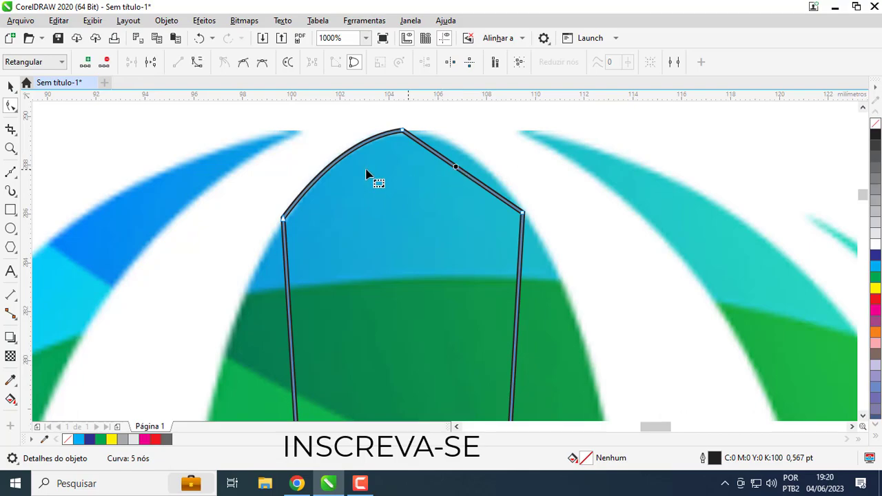
click(197, 63)
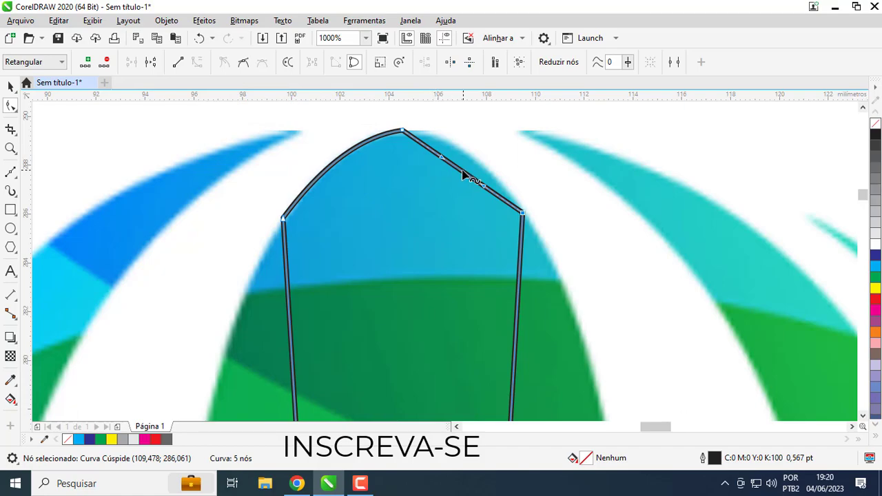
drag(463, 171, 468, 153)
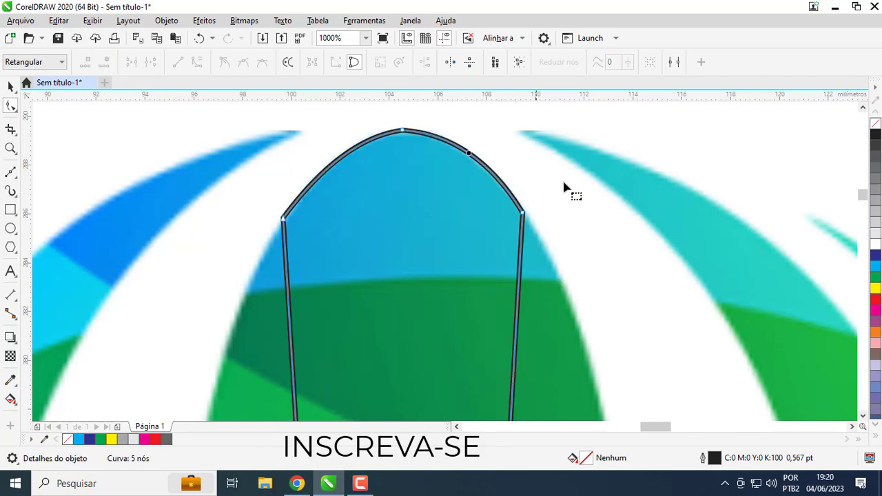
click(591, 174)
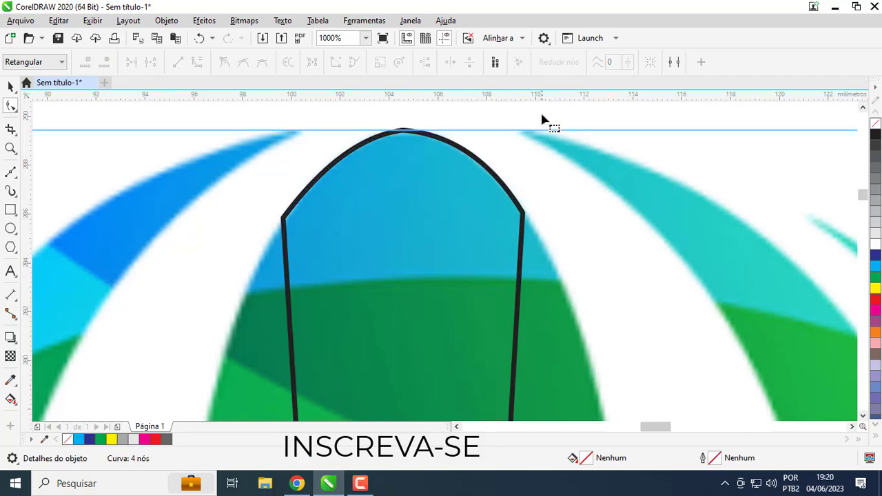
scroll(448, 259, down, 2)
click(10, 86)
click(310, 195)
scroll(462, 283, up, 2)
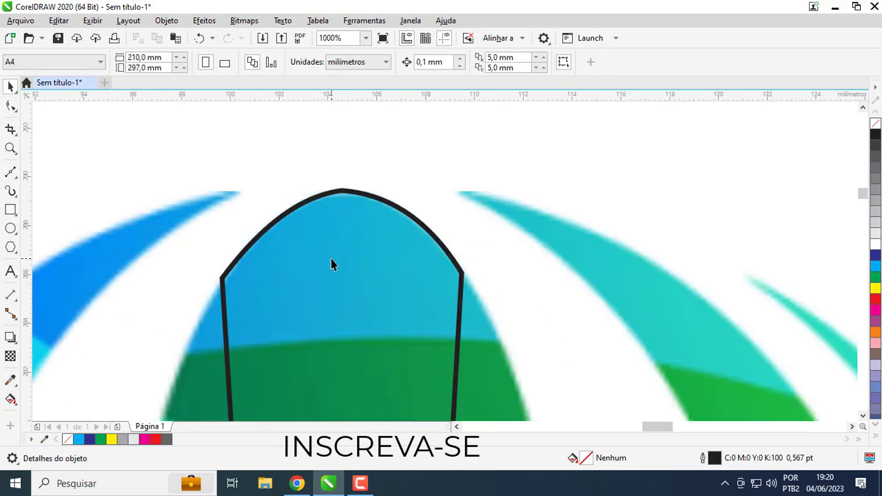
click(11, 107)
scroll(307, 310, down, 3)
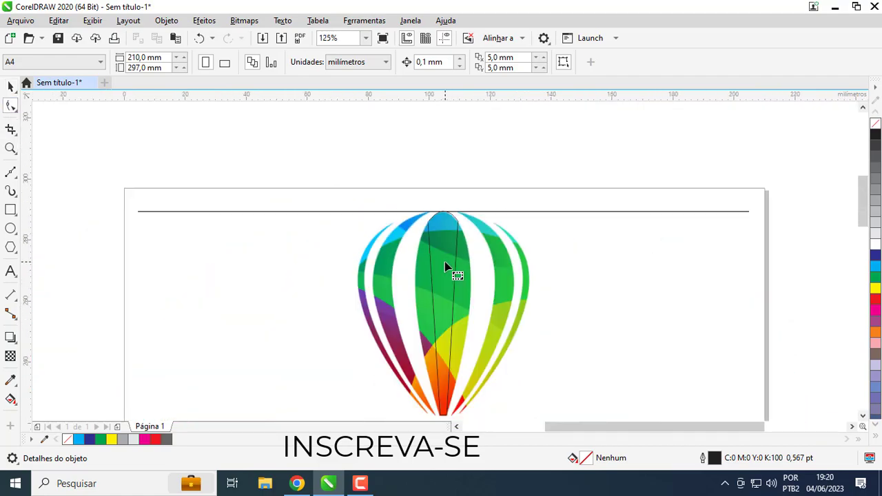
scroll(453, 276, up, 1)
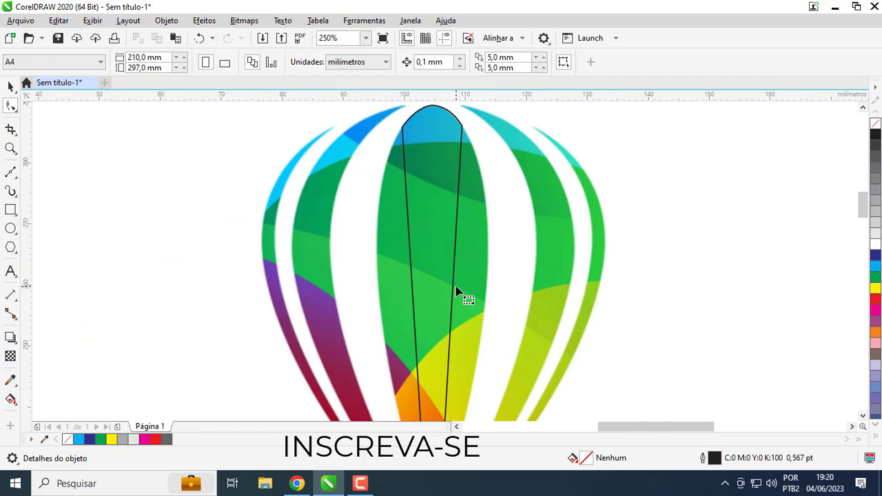
scroll(457, 292, up, 2)
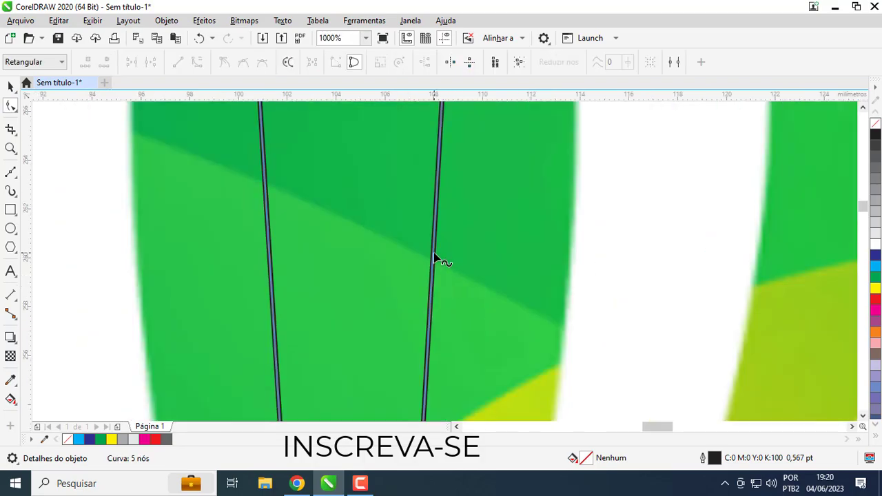
double_click(434, 261)
scroll(460, 258, down, 2)
scroll(458, 256, down, 2)
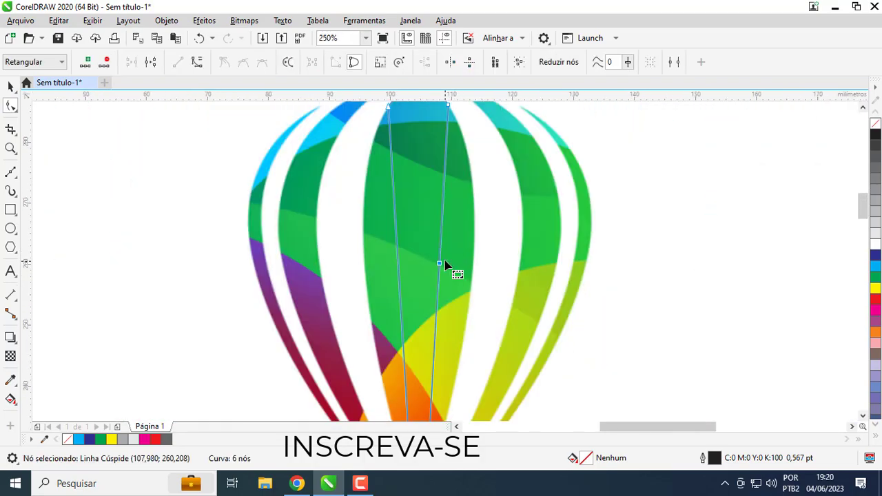
scroll(448, 266, up, 2)
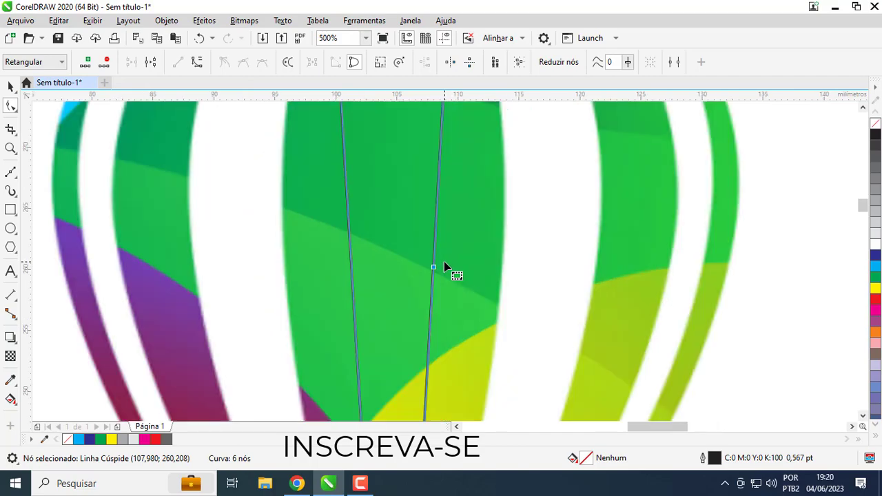
key(Delete)
Step: Convert the outline's long right side to a curve and bend it outward to the central panel's right edge
click(433, 261)
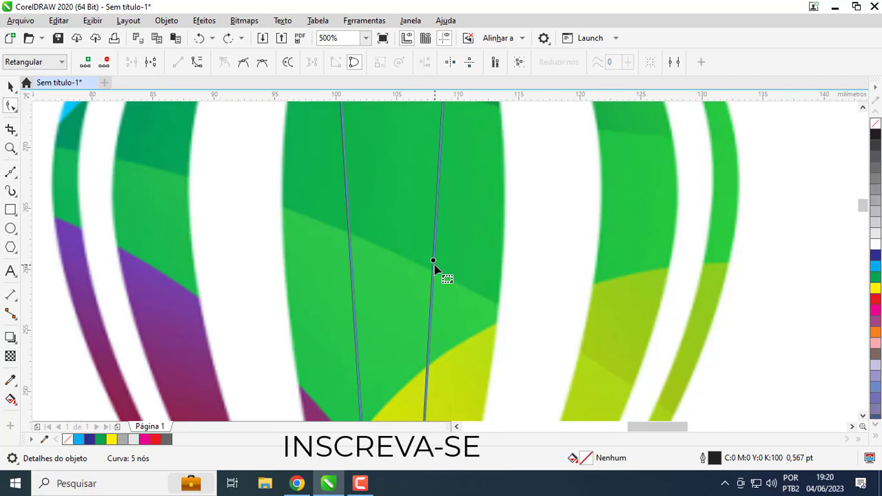
click(198, 62)
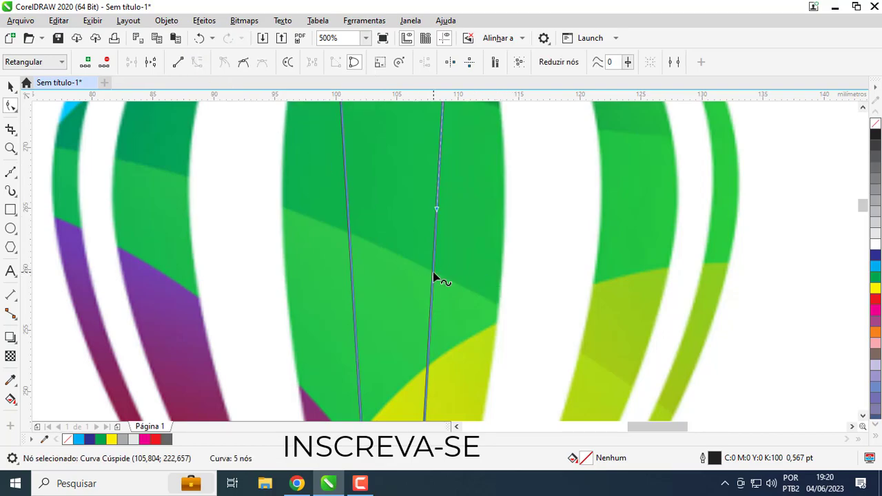
scroll(447, 267, down, 2)
scroll(446, 267, up, 2)
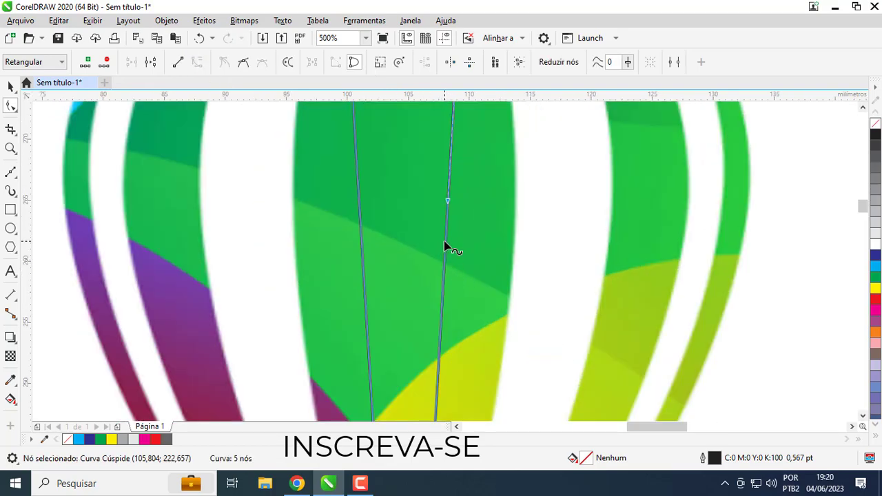
drag(445, 244, 518, 234)
scroll(447, 270, down, 2)
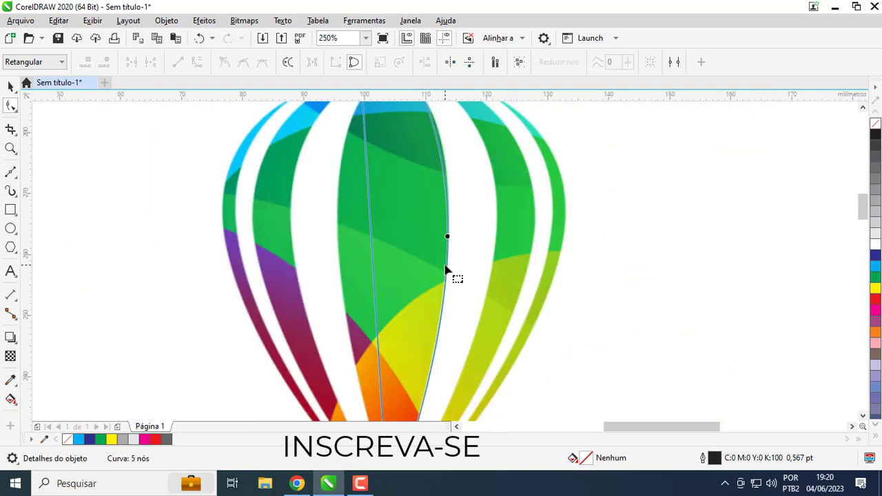
Step: Convert the outline's long left side to a curve and bend it outward to the central panel's left edge
scroll(445, 270, down, 4)
scroll(435, 258, up, 4)
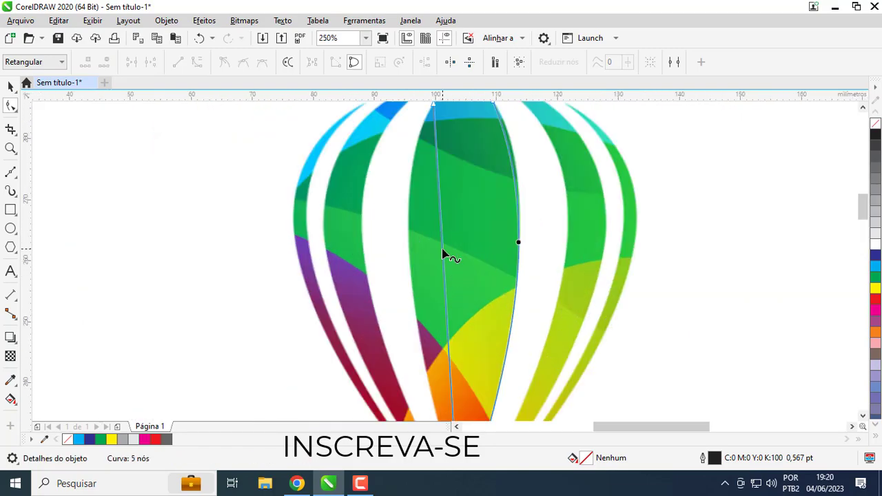
click(441, 249)
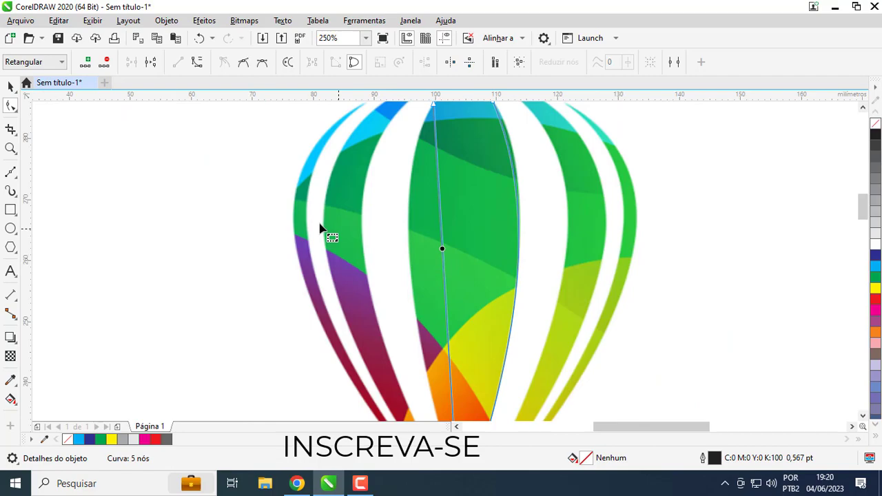
click(198, 67)
drag(441, 253, 409, 242)
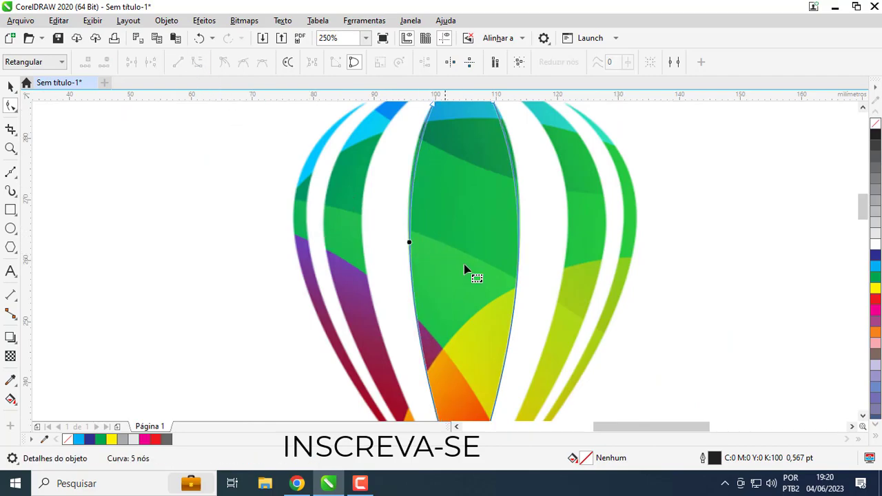
Step: Adjust both curve handles of the peak node so the outline rounds smoothly over the top of the blue panel
scroll(450, 303, down, 5)
scroll(434, 262, up, 5)
scroll(444, 262, down, 4)
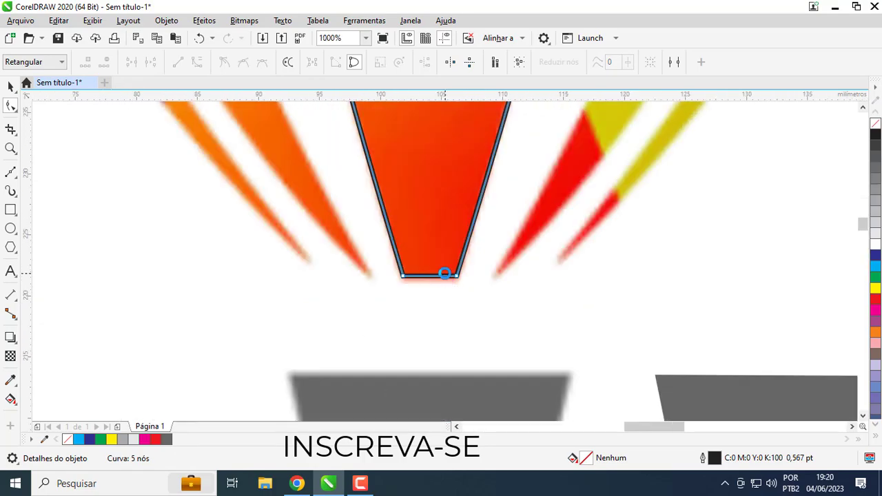
scroll(448, 227, up, 3)
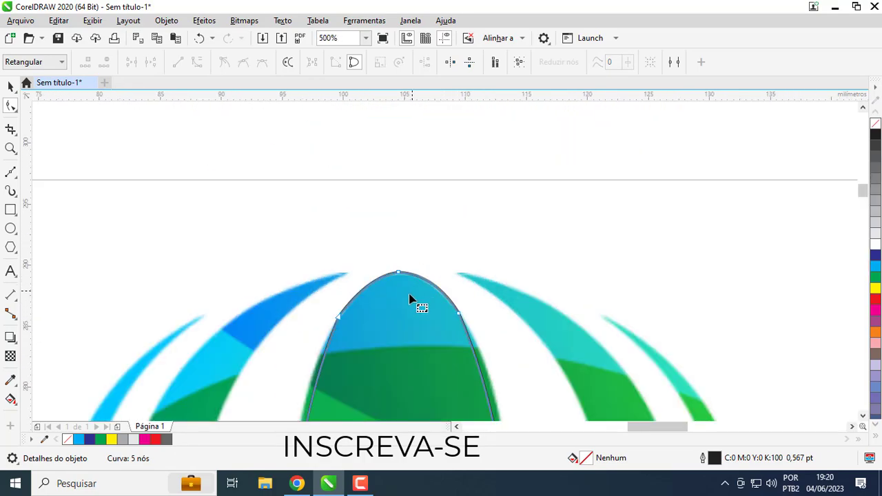
scroll(407, 299, down, 2)
scroll(445, 281, up, 1)
scroll(447, 188, up, 1)
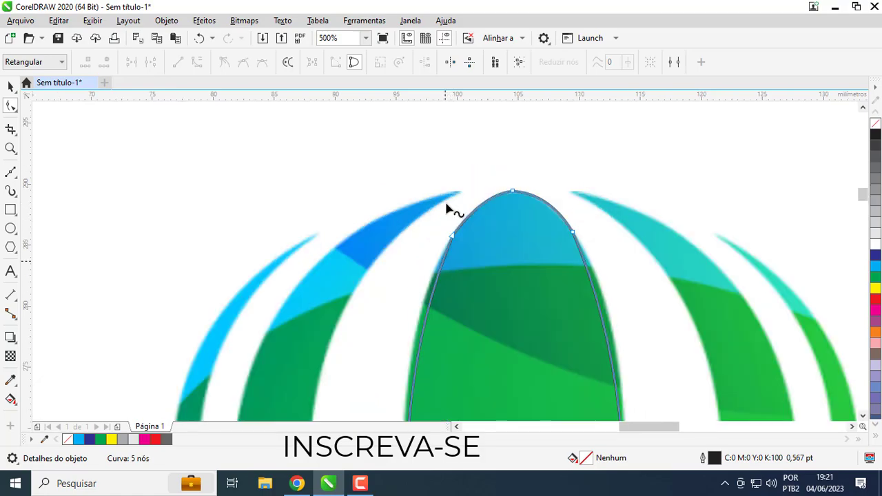
scroll(522, 199, up, 2)
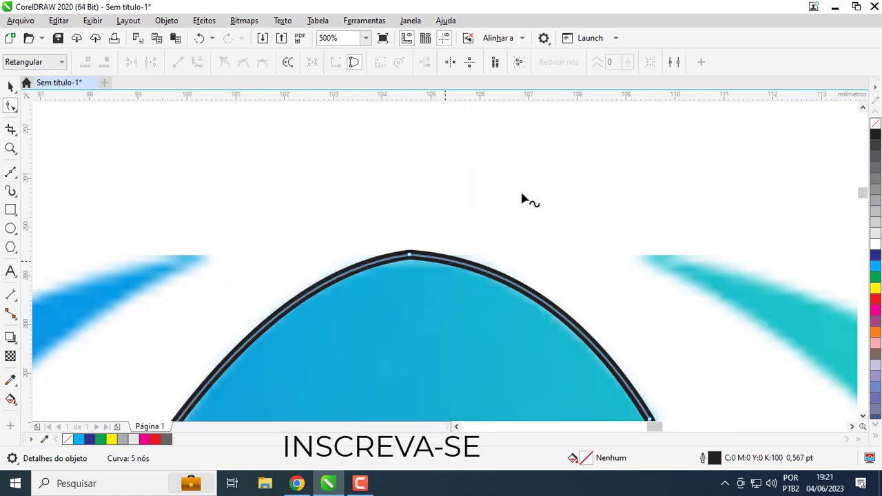
click(410, 256)
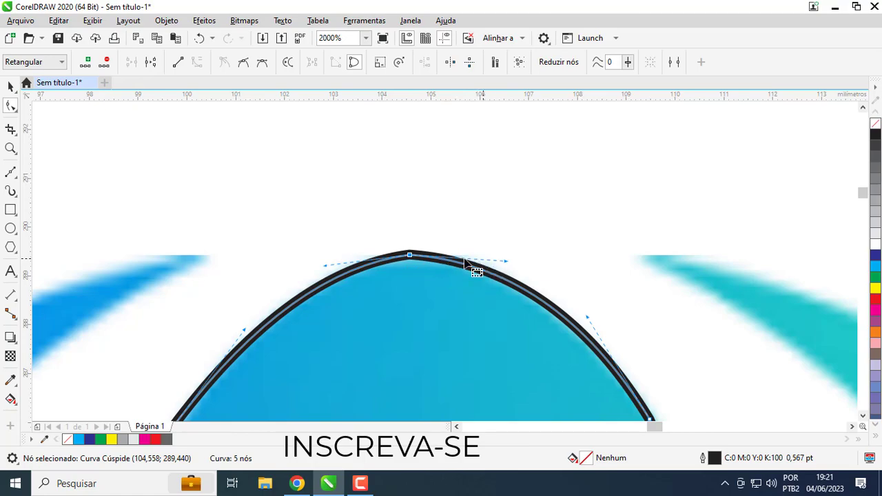
drag(508, 262, 501, 249)
drag(323, 265, 323, 261)
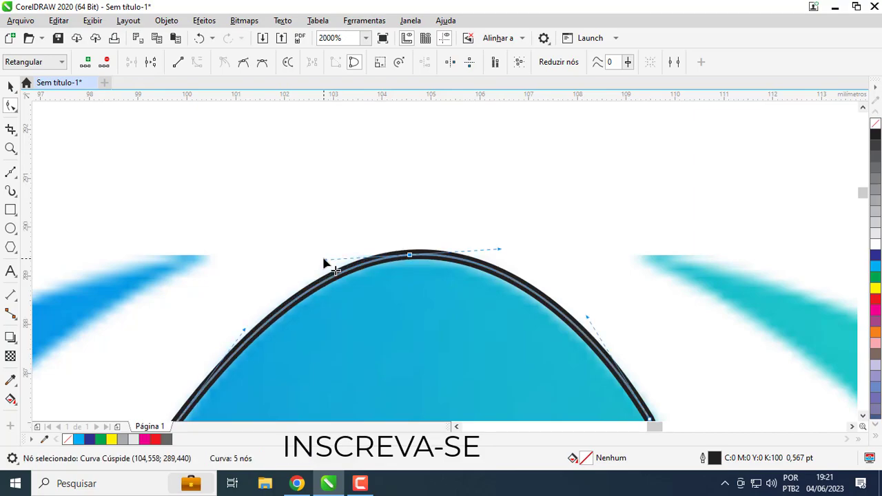
Step: Adjust the lower curve handle of the outline's upper-left node so the left side follows the panel's edge more closely
scroll(445, 267, down, 2)
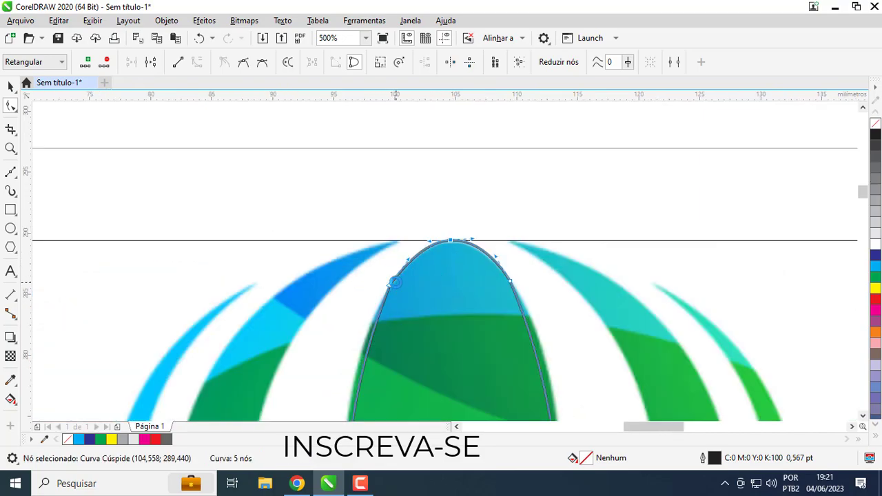
scroll(397, 287, up, 2)
click(424, 274)
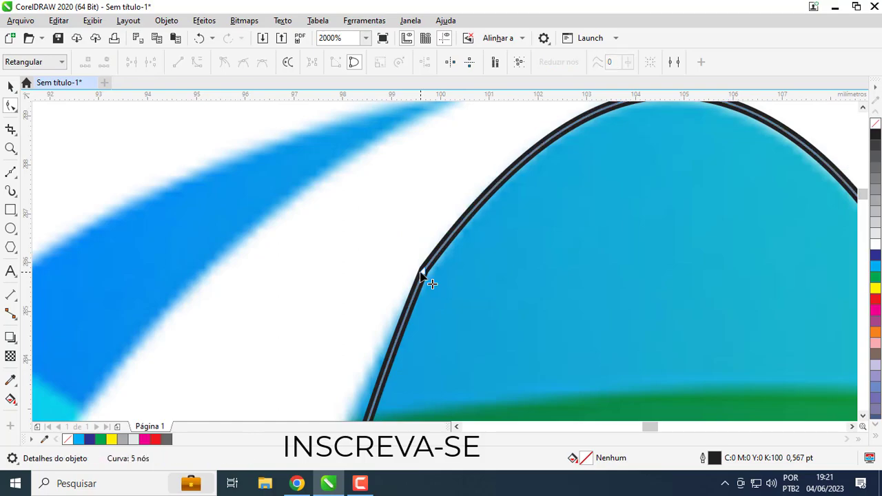
click(426, 276)
scroll(427, 275, down, 3)
scroll(445, 266, down, 2)
scroll(444, 266, up, 2)
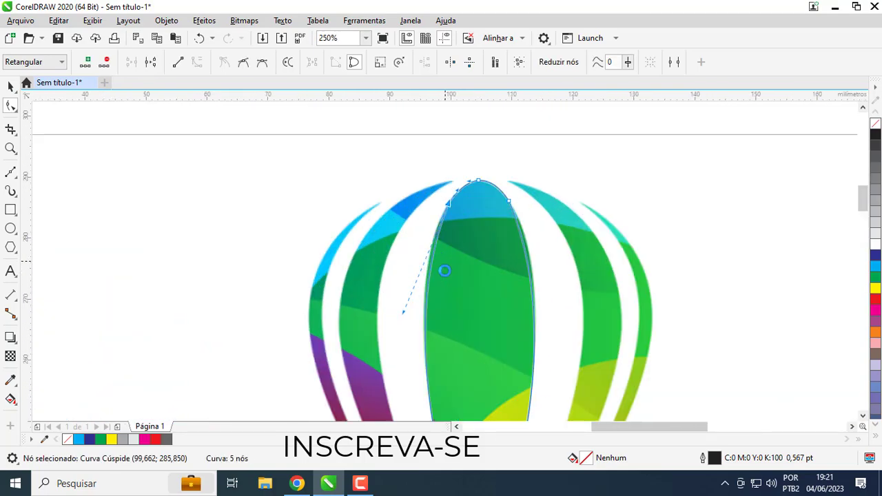
scroll(414, 293, up, 1)
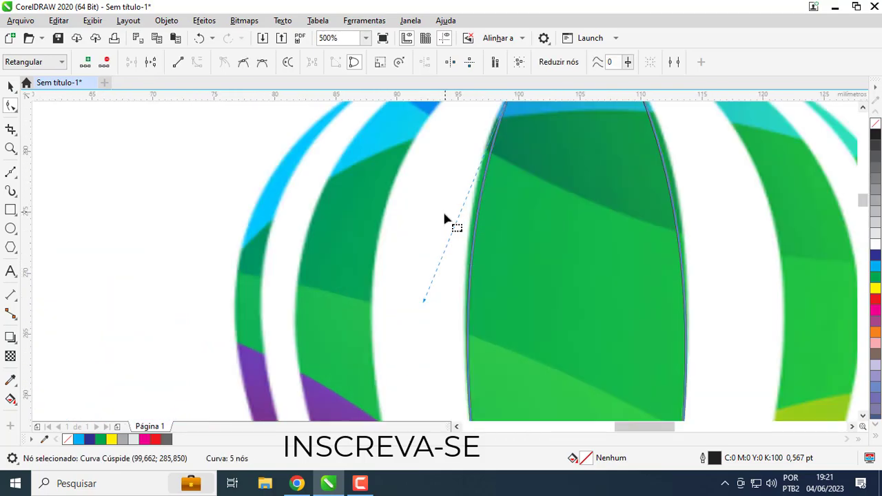
scroll(448, 269, down, 2)
scroll(445, 276, up, 1)
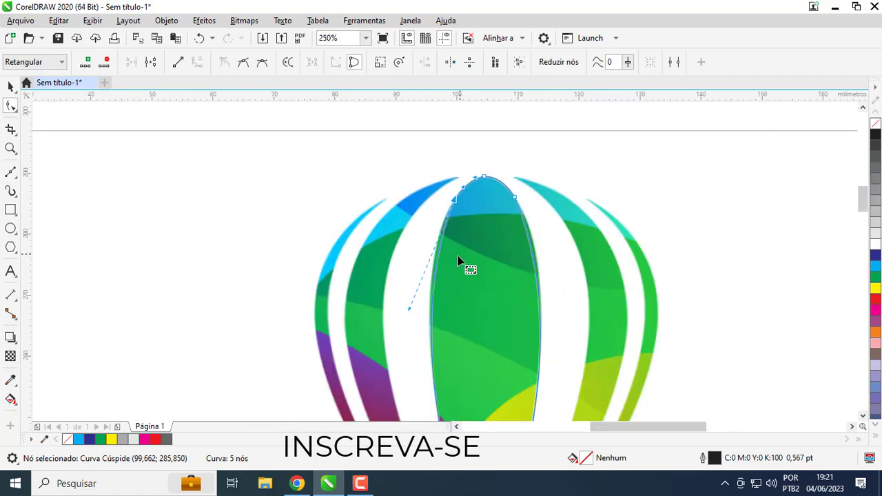
drag(408, 310, 406, 290)
Step: Adjust the lower curve handle of the outline's upper-right node so the right side follows the central panel's edge near the top
scroll(448, 199, up, 2)
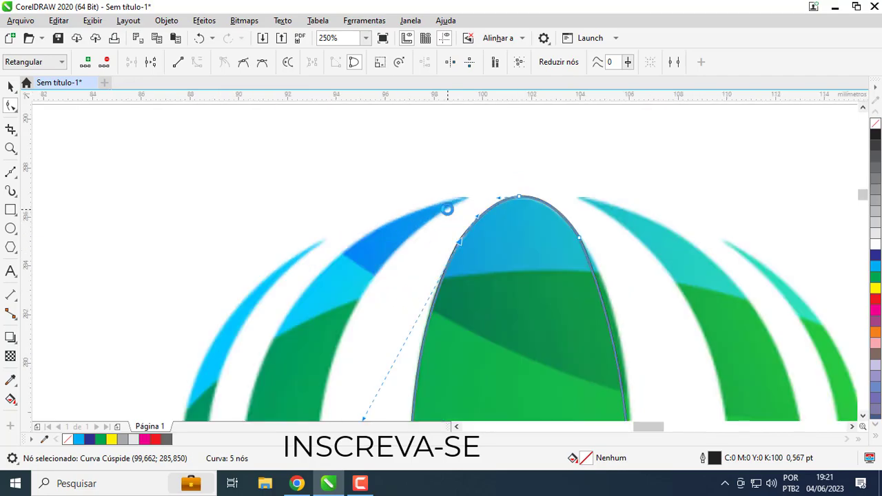
scroll(448, 268, down, 2)
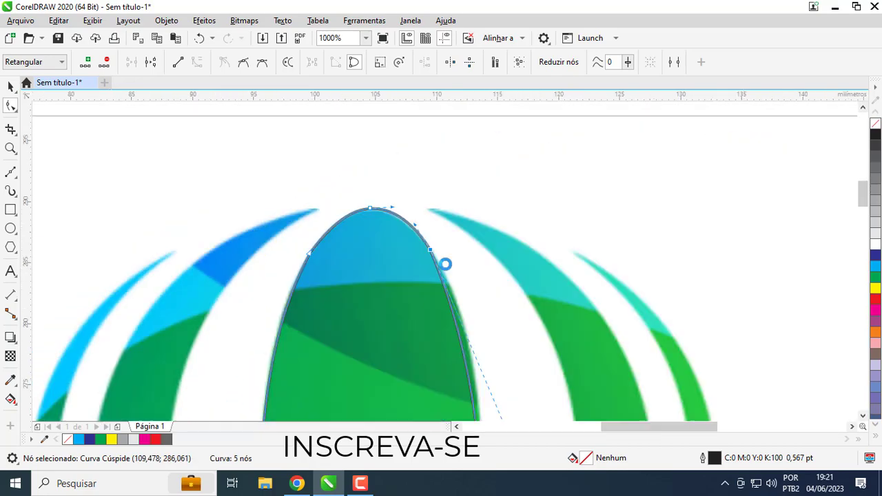
scroll(452, 250, up, 2)
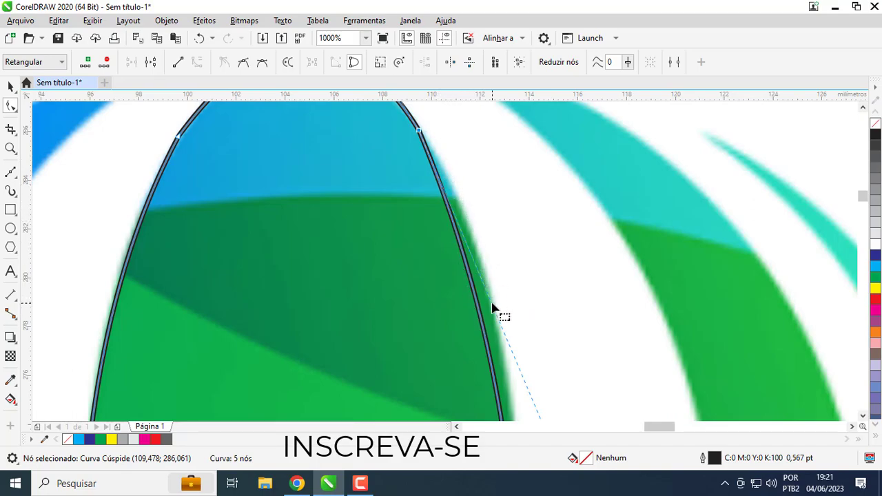
scroll(492, 307, down, 1)
scroll(414, 181, up, 1)
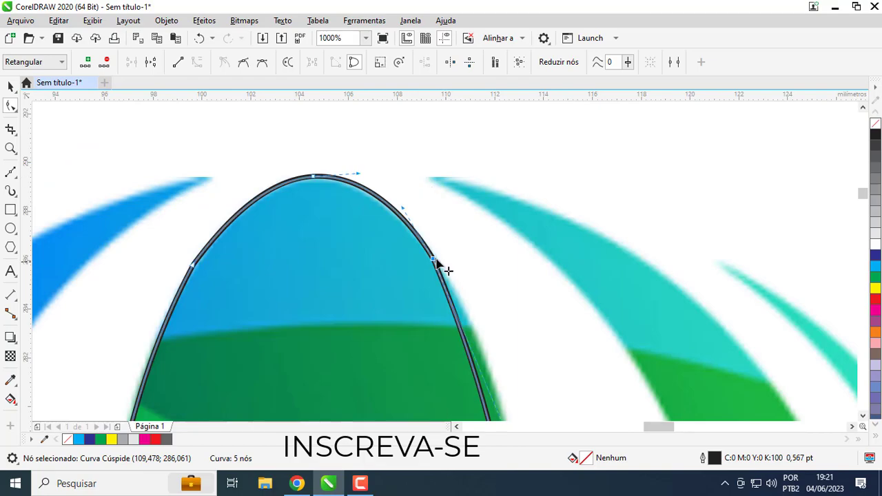
scroll(464, 336, down, 2)
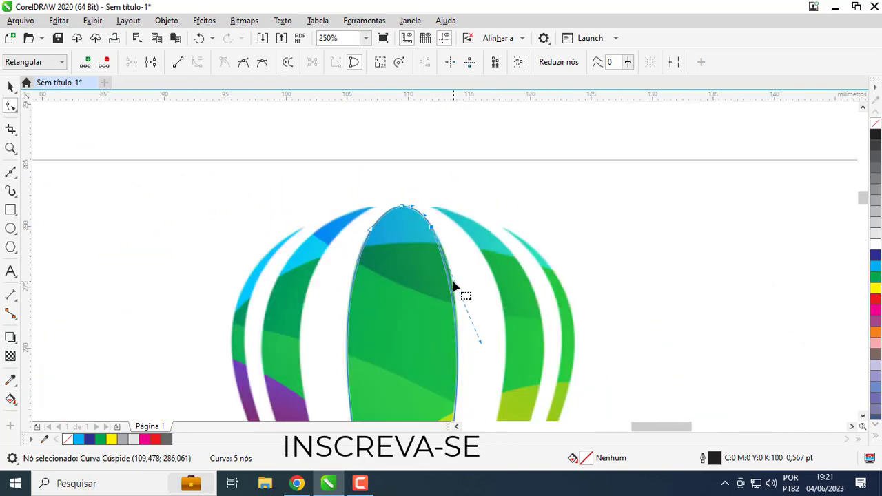
scroll(466, 299, up, 1)
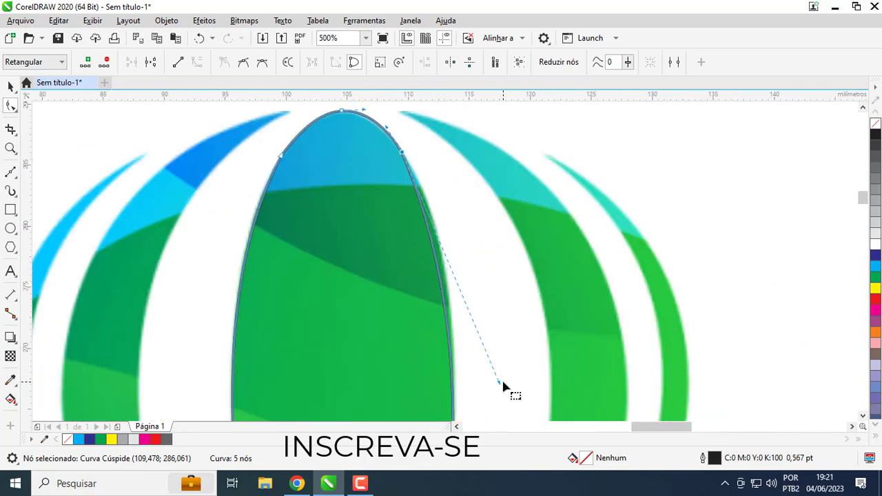
drag(499, 384, 490, 277)
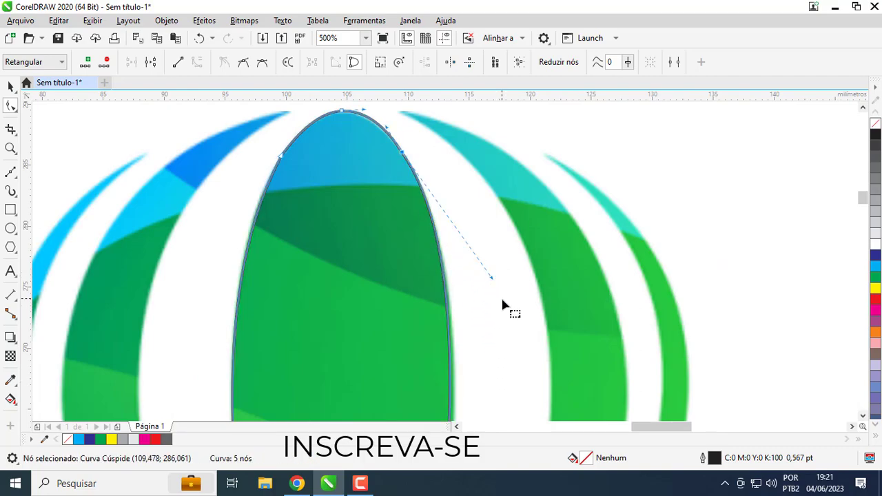
Step: Adjust the curve handle of the outline's bottom-right node so the lower right side follows the central panel's edge
scroll(486, 342, down, 4)
scroll(448, 329, up, 2)
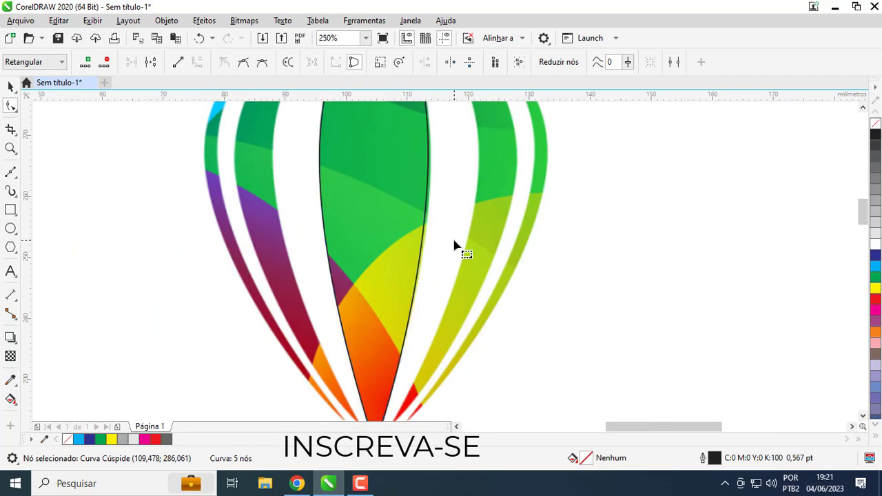
click(401, 218)
click(401, 218)
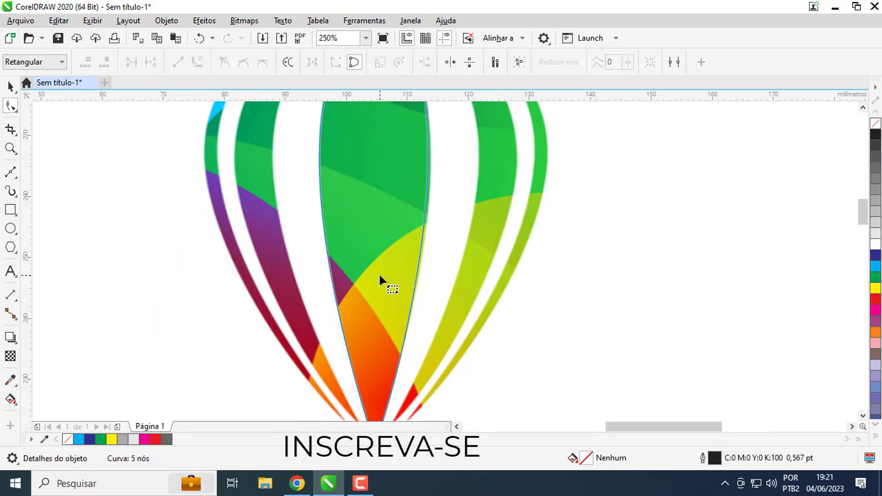
scroll(388, 286, down, 2)
scroll(450, 281, up, 2)
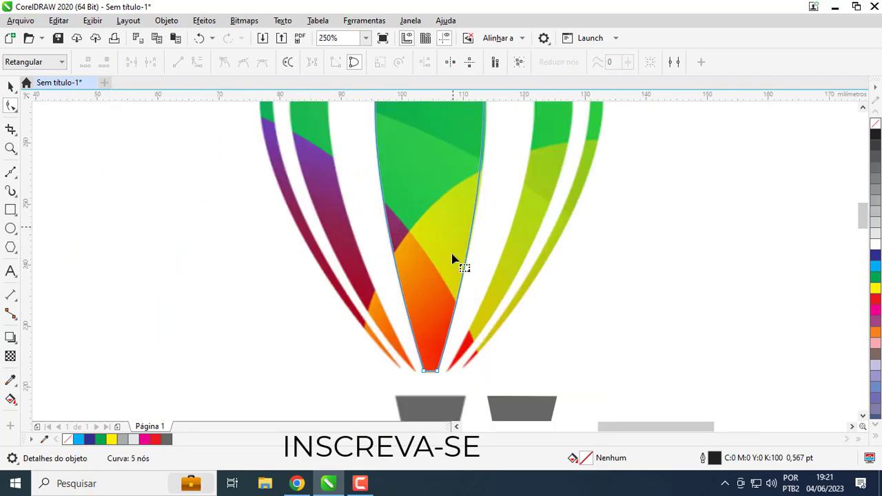
click(437, 371)
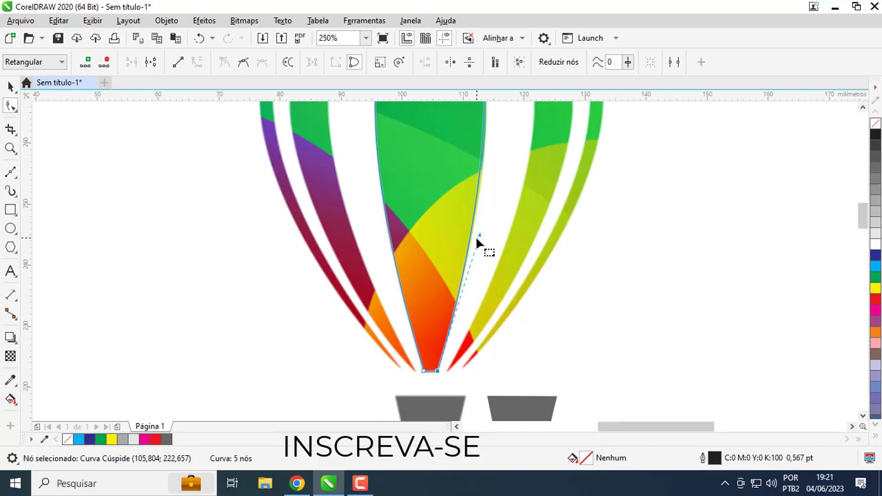
drag(480, 237, 484, 229)
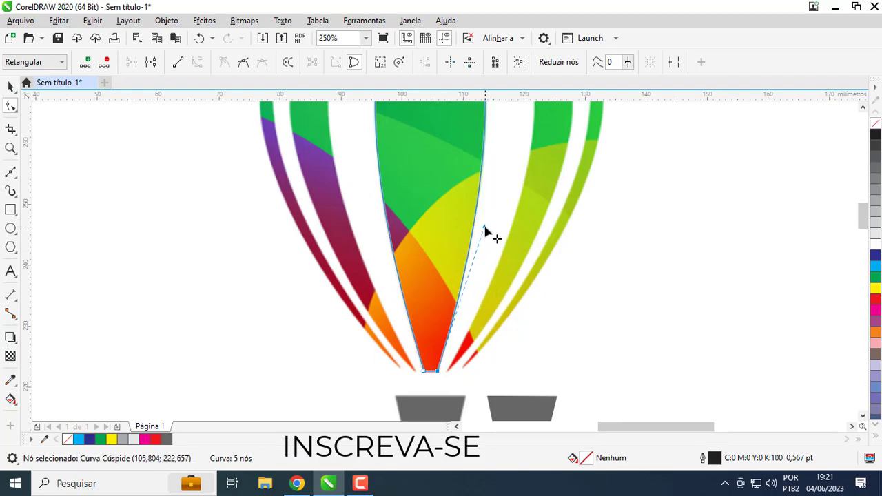
Step: Add a node midway down the outline's right side and move it outward onto the central panel's edge
scroll(486, 164, up, 4)
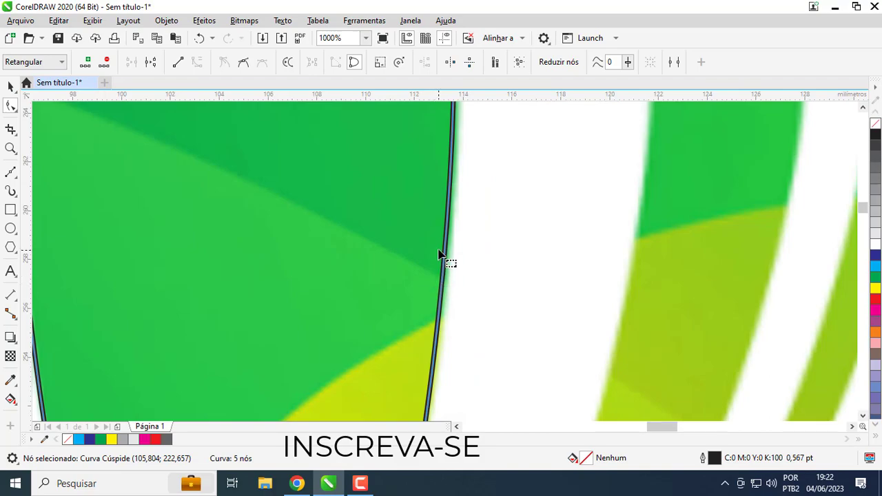
double_click(445, 239)
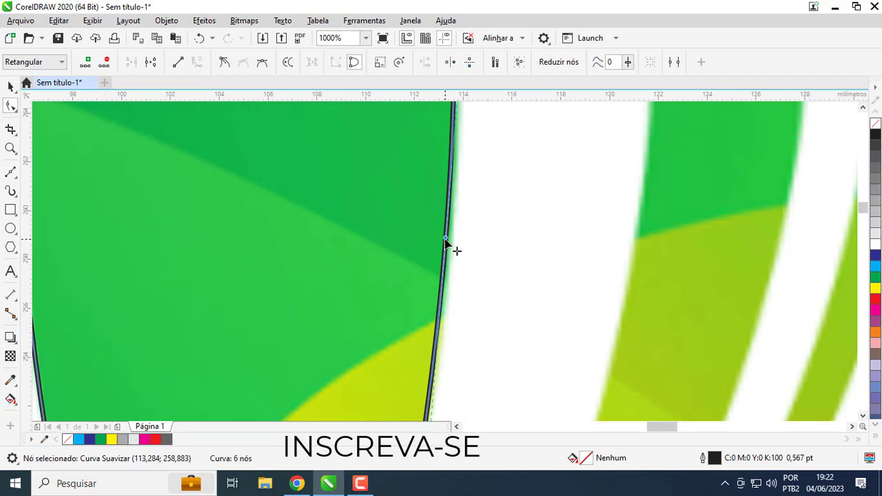
drag(446, 239, 459, 252)
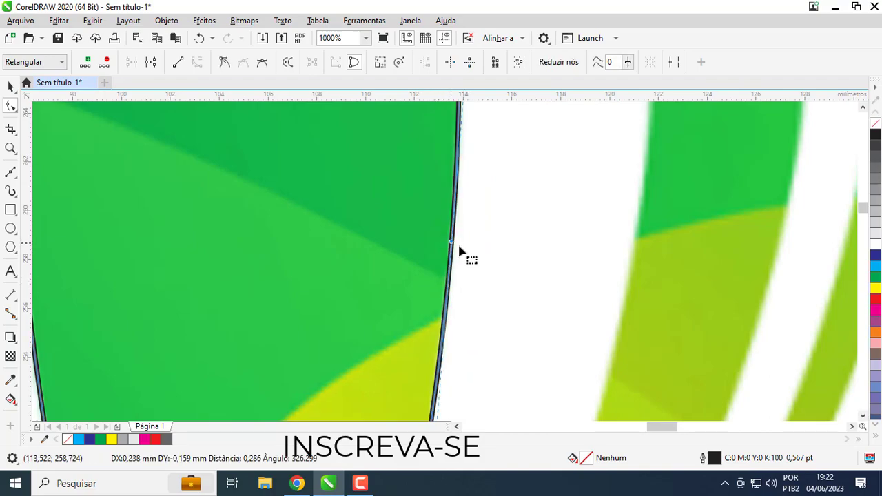
scroll(448, 264, down, 5)
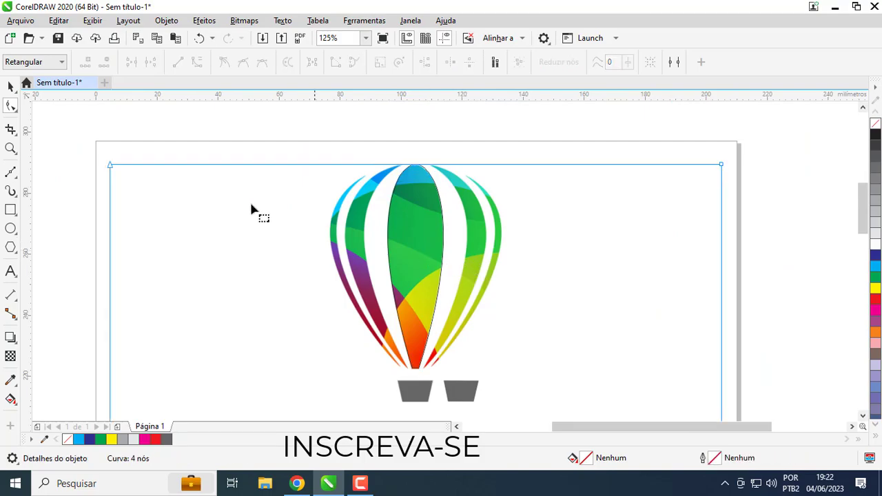
Step: Move the traced central panel outline to the empty area right of the balloon and fill it green (C:100 M:0 Y:100 K:0)
click(10, 86)
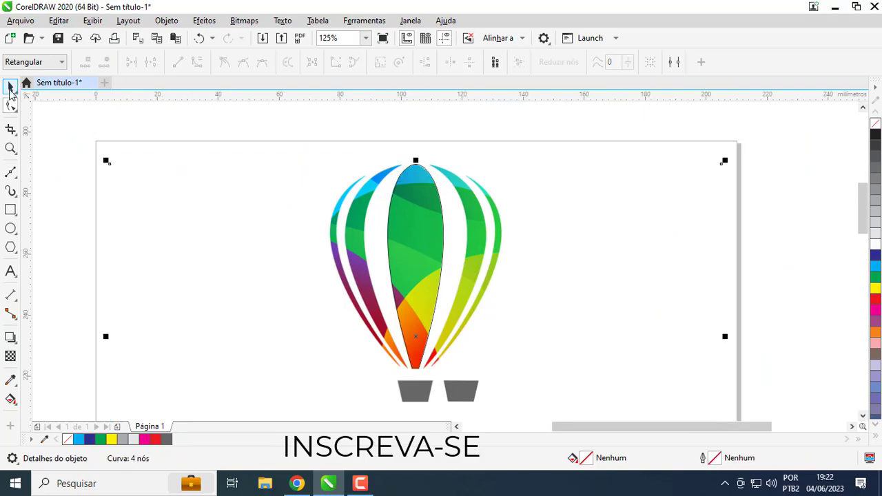
click(418, 270)
drag(430, 238, 590, 245)
click(761, 294)
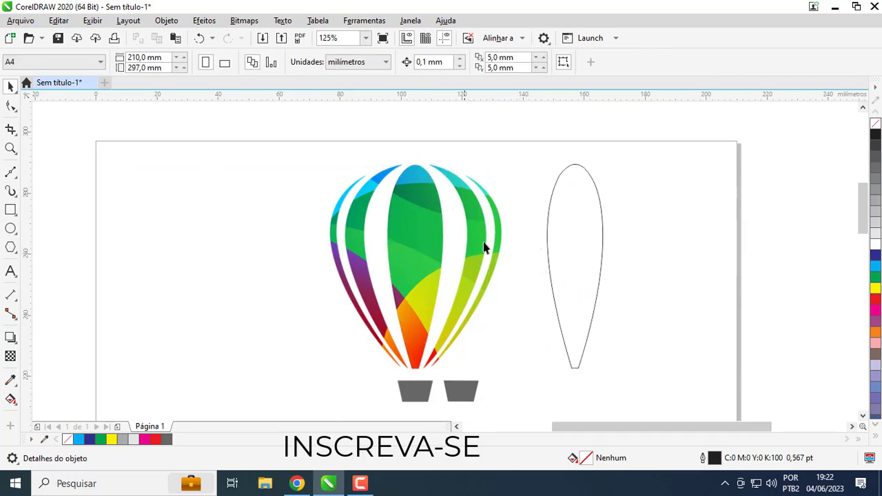
click(577, 232)
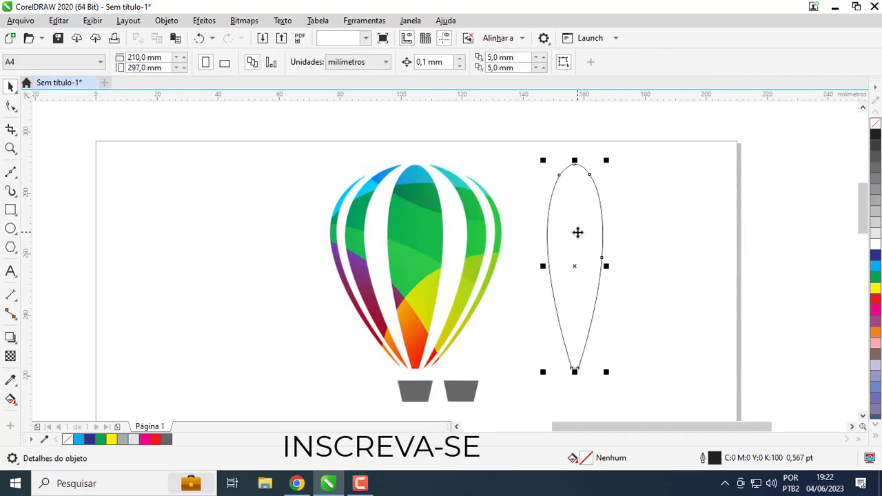
click(875, 277)
Step: Move the spare grey basket centrally beneath the green panel and select both shapes
click(454, 383)
drag(465, 394, 578, 394)
shift+click(583, 356)
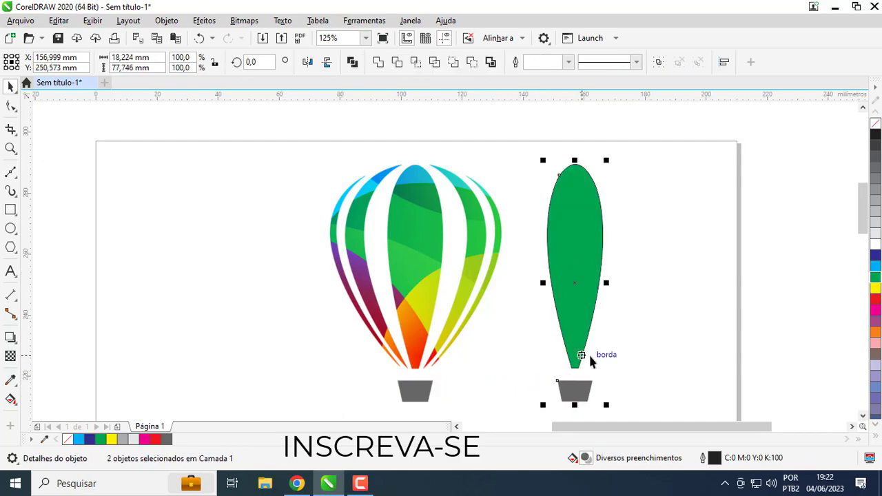
Step: Remove the outline colour from the green panel
click(581, 246)
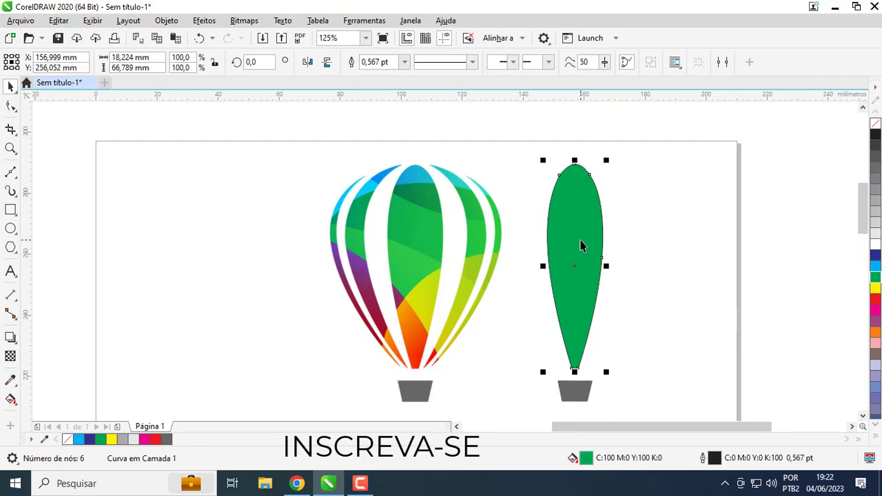
right_click(875, 123)
click(687, 311)
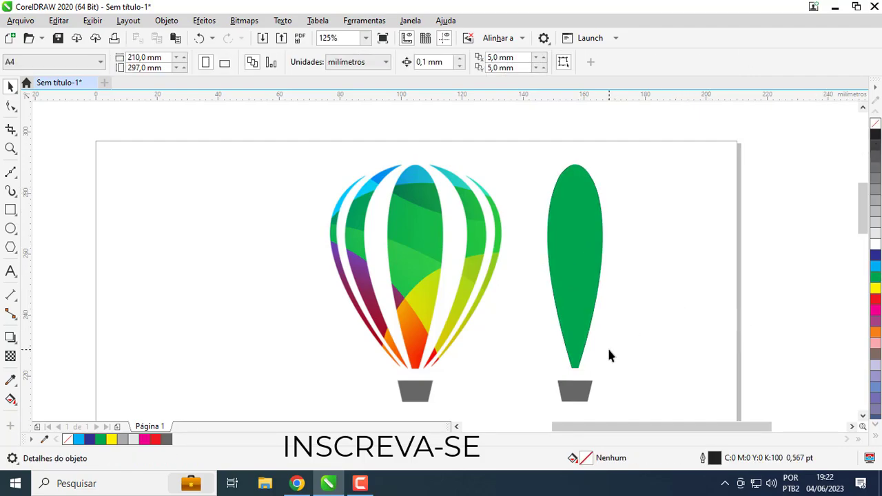
Step: Compare the traced green panel and basket with the original balloon logo, both close up and in full
scroll(608, 355, up, 2)
scroll(443, 222, down, 2)
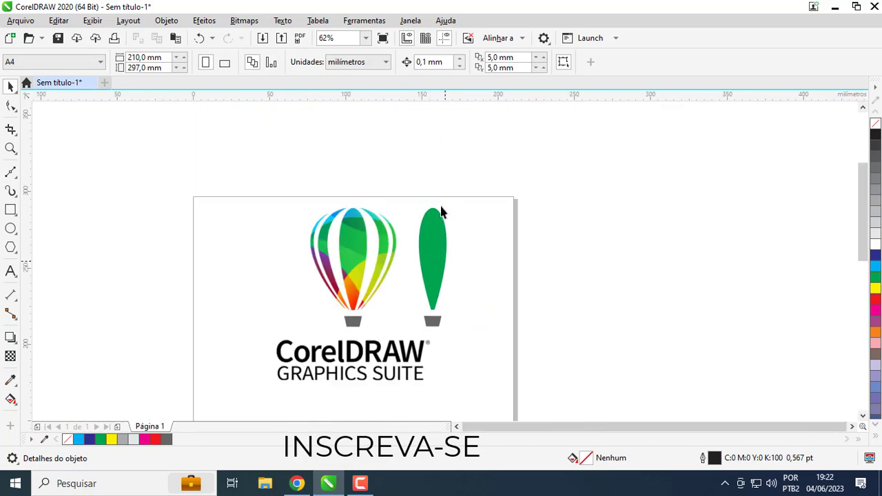
scroll(441, 211, up, 1)
scroll(263, 171, up, 4)
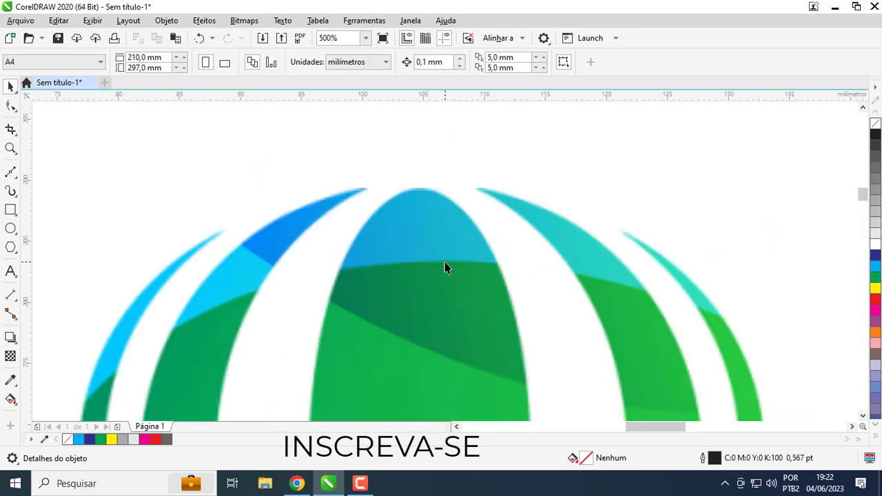
scroll(444, 268, down, 3)
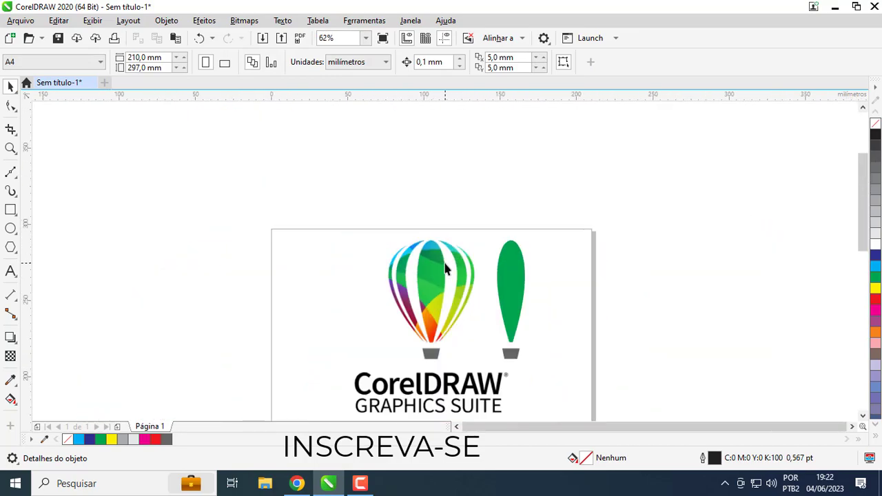
scroll(443, 264, up, 1)
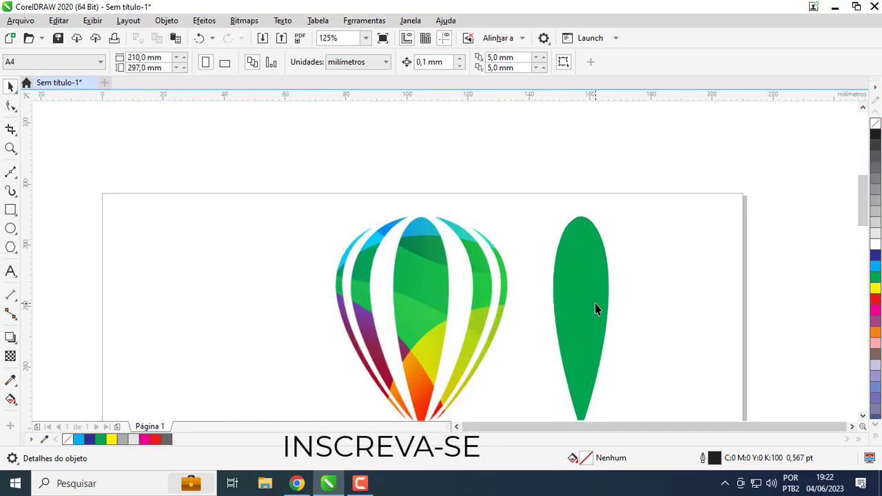
scroll(551, 301, down, 1)
scroll(496, 268, up, 1)
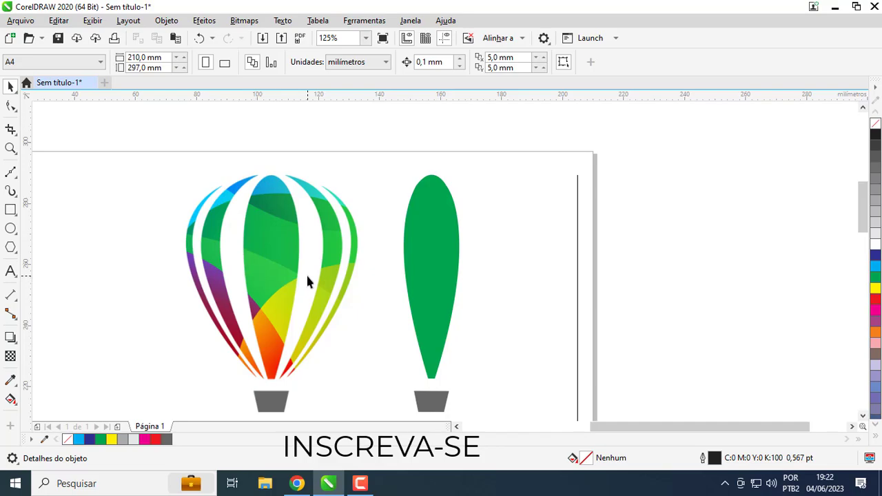
click(441, 289)
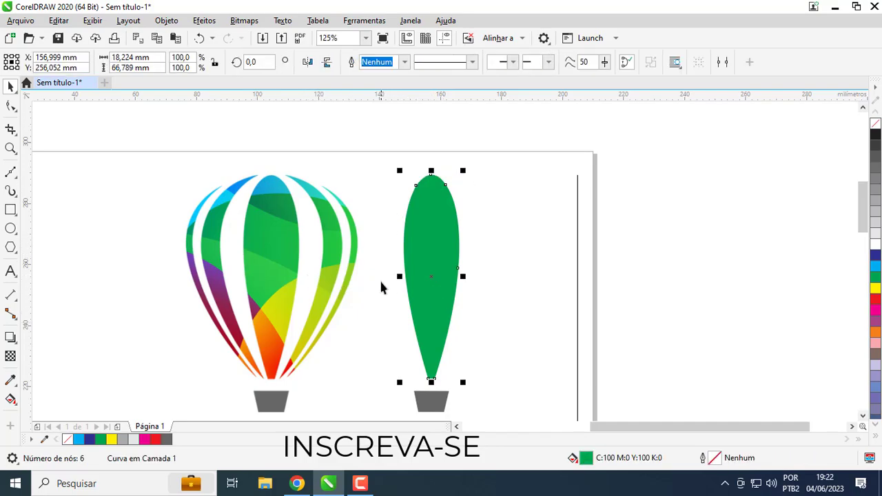
scroll(438, 390, up, 2)
click(580, 237)
scroll(460, 136, down, 3)
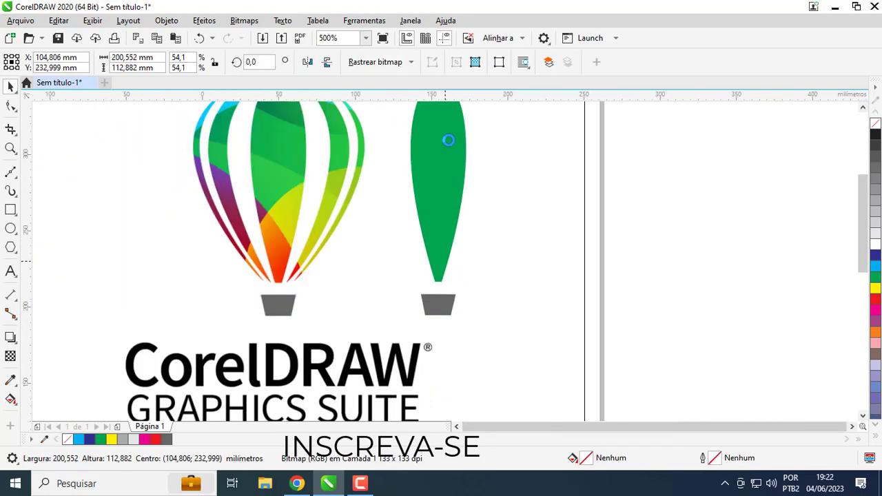
scroll(445, 264, up, 1)
Step: Delete the upper-right node and the peak node from the green panel with the Shape tool
click(445, 290)
scroll(442, 303, down, 1)
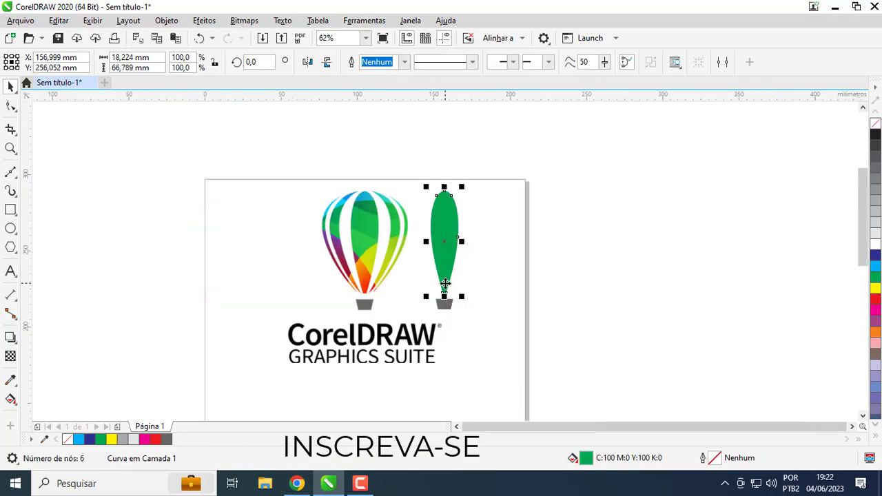
scroll(446, 289, up, 1)
scroll(444, 284, down, 1)
scroll(445, 247, up, 1)
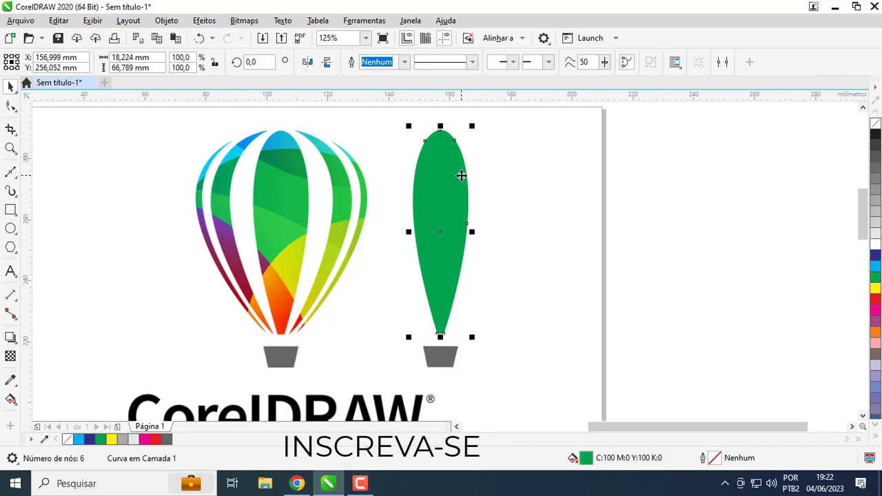
scroll(461, 146, up, 5)
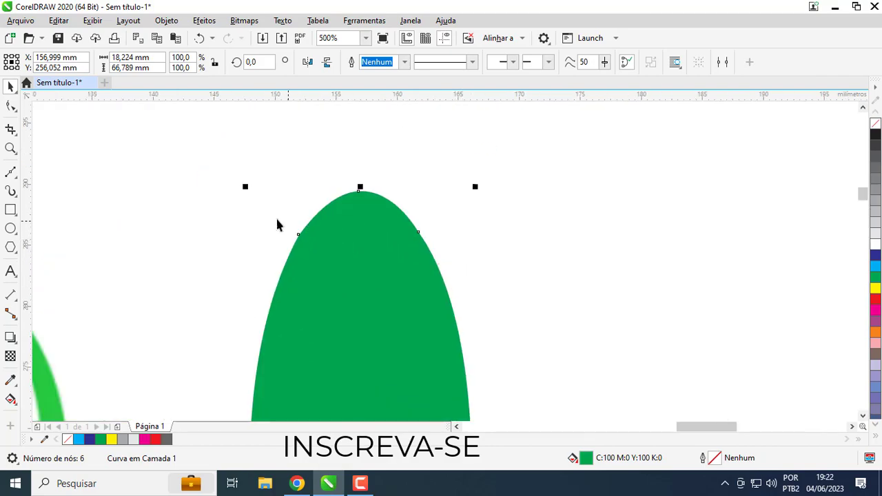
click(12, 107)
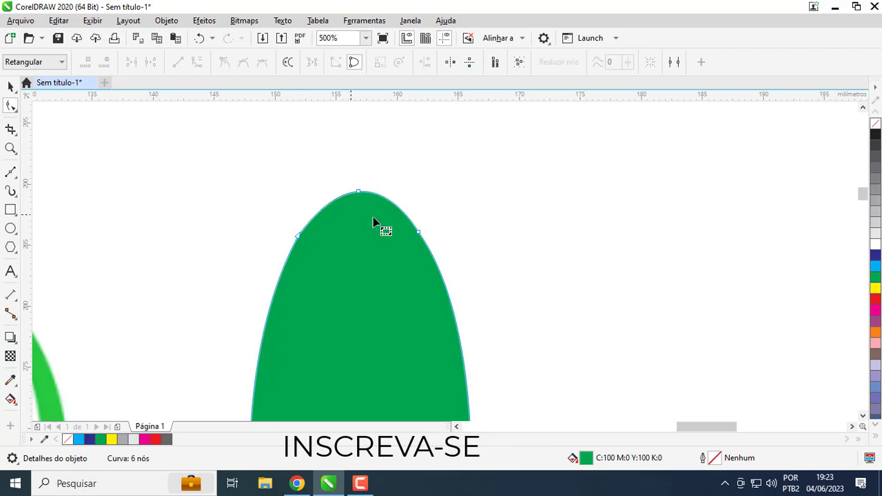
click(418, 233)
key(Delete)
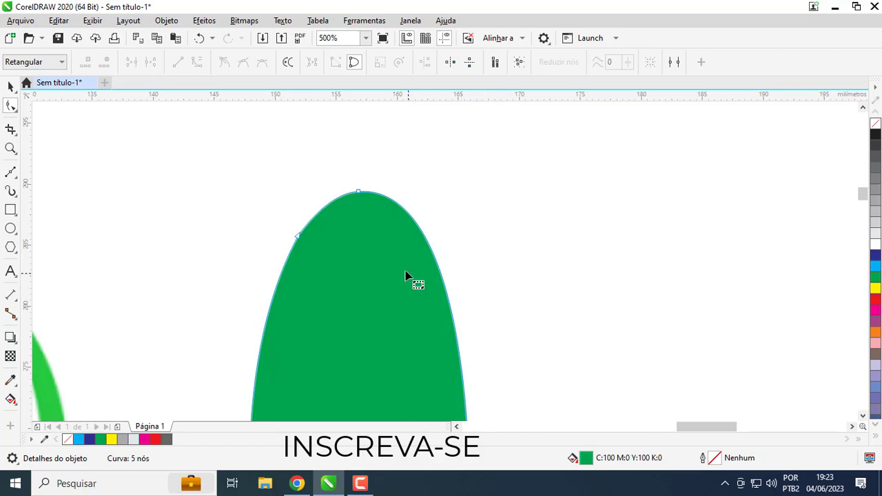
click(358, 194)
key(Delete)
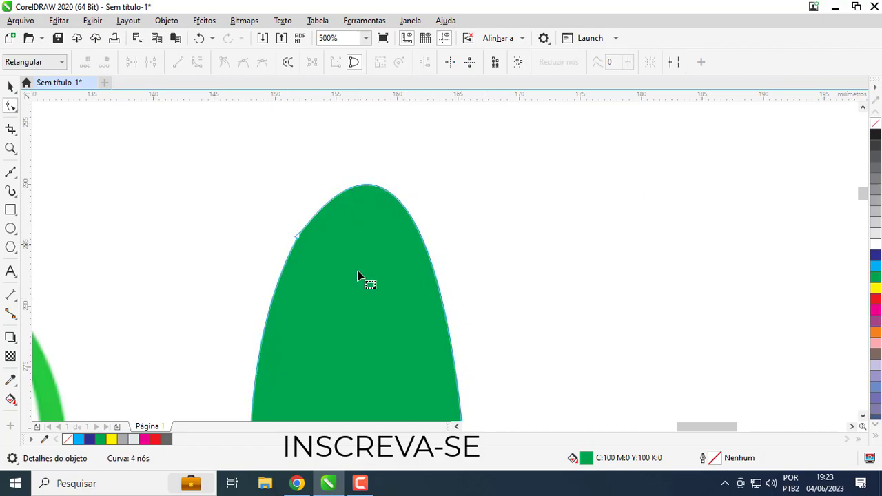
Step: Delete the upper-left node and the right-side node from the green panel
click(298, 238)
key(Delete)
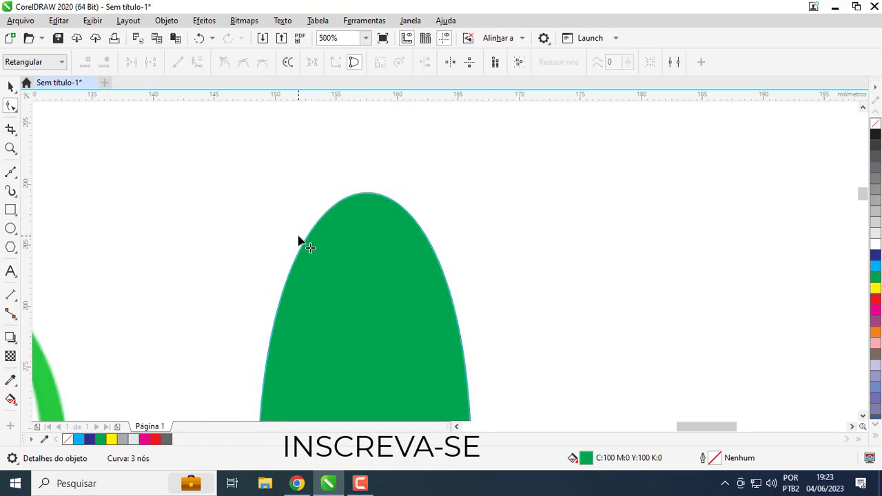
scroll(458, 296, down, 5)
scroll(452, 294, up, 5)
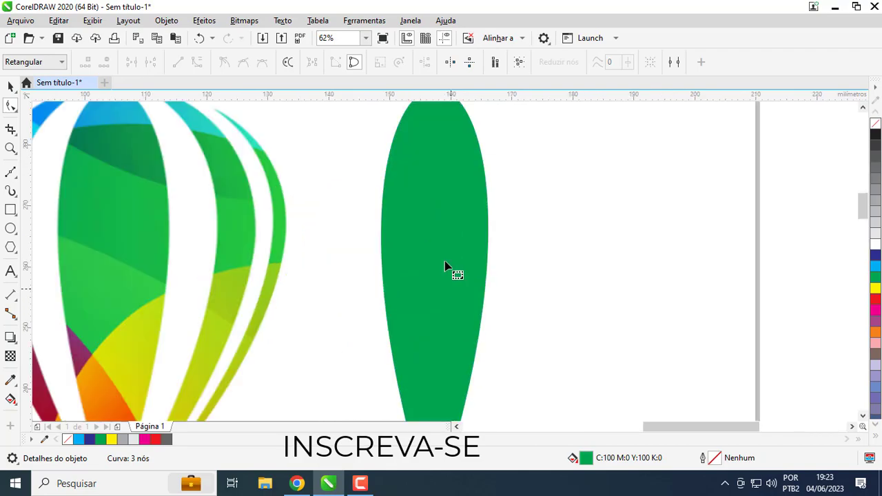
drag(438, 225, 514, 297)
key(Delete)
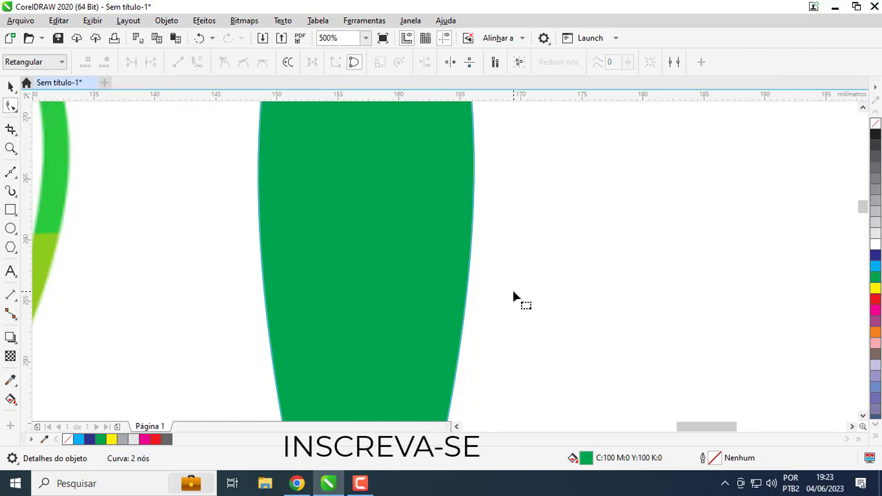
Step: Delete the lower-right corner node at the narrow base of the green panel
scroll(468, 297, down, 4)
scroll(441, 289, up, 7)
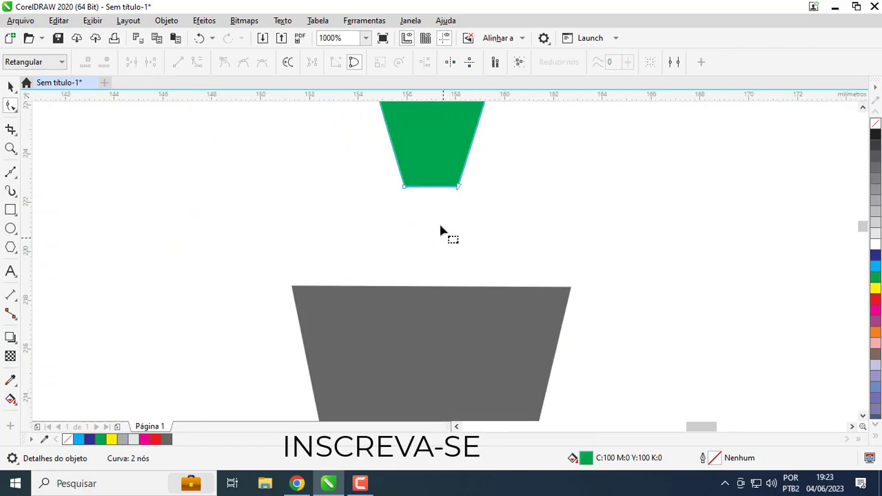
drag(401, 218, 483, 291)
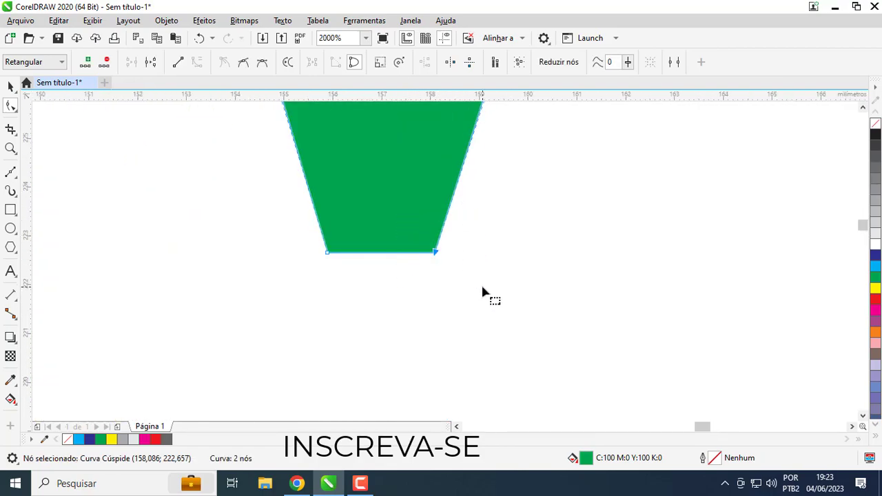
key(Delete)
scroll(467, 270, down, 5)
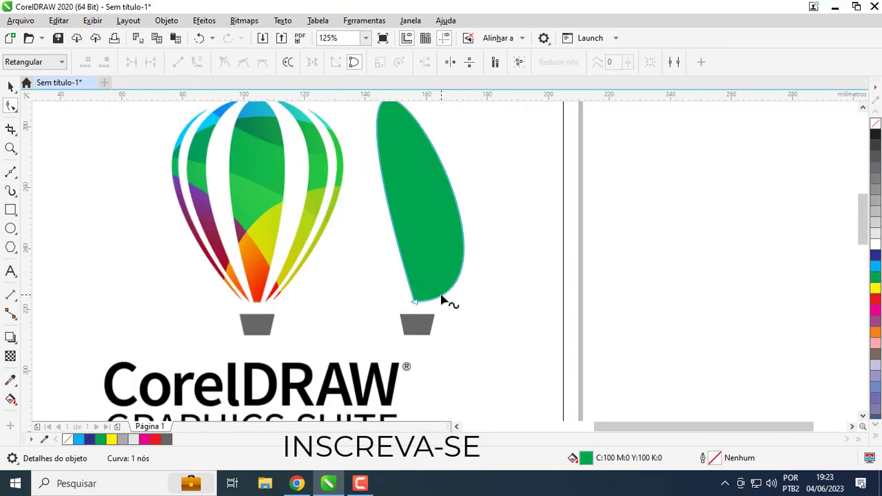
Step: Undo all the node deletions made on the green panel
key(ctrl+z)
key(ctrl+z)
key(ctrl+z)
key(ctrl+z)
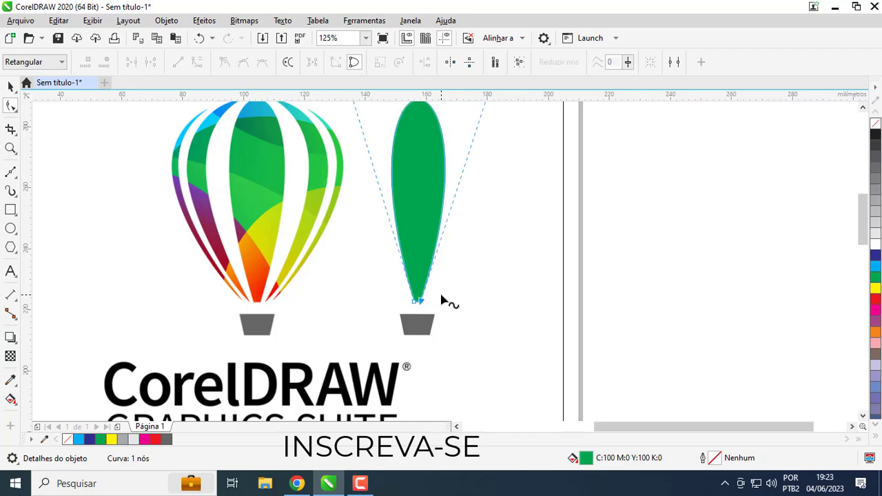
key(ctrl+z)
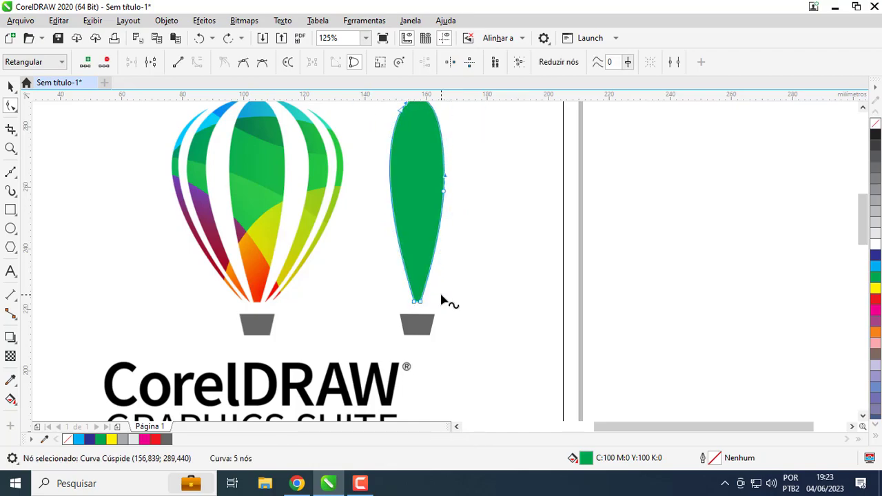
scroll(441, 294, down, 2)
scroll(434, 199, up, 3)
scroll(445, 266, down, 2)
scroll(445, 267, up, 3)
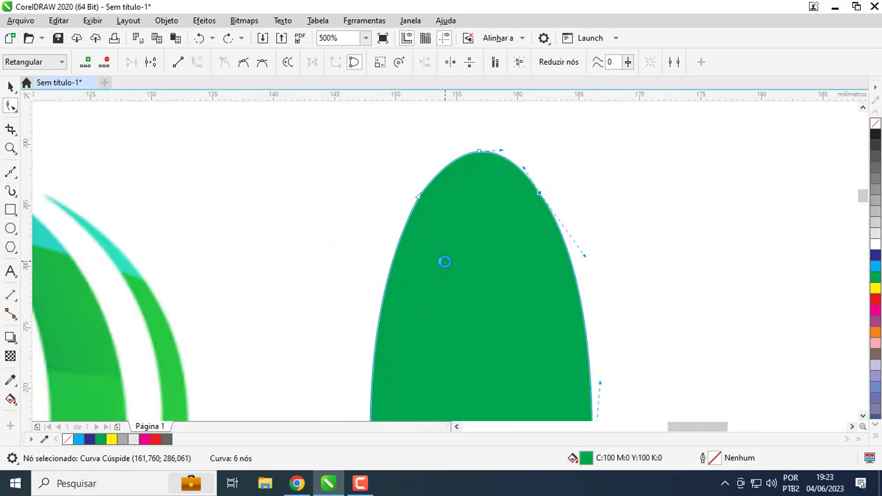
Step: Undo the removal of the green panel's outline colour
scroll(482, 264, down, 2)
click(497, 286)
scroll(448, 278, up, 2)
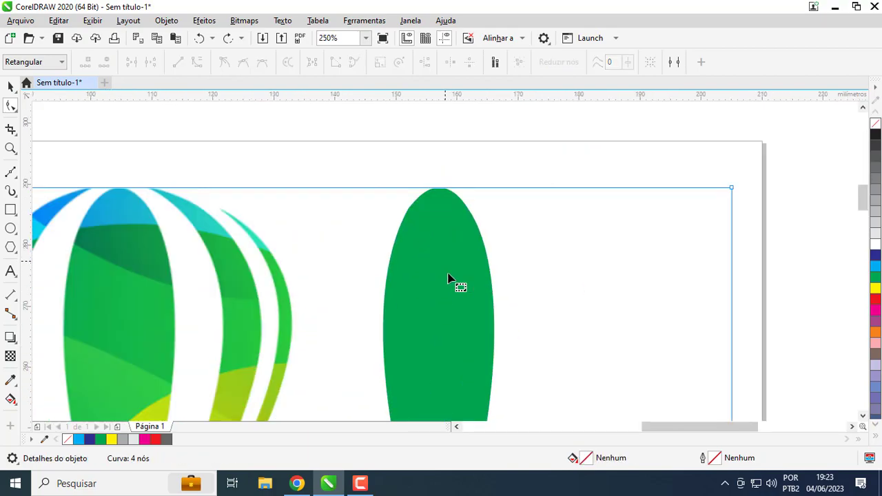
click(444, 255)
key(ctrl+z)
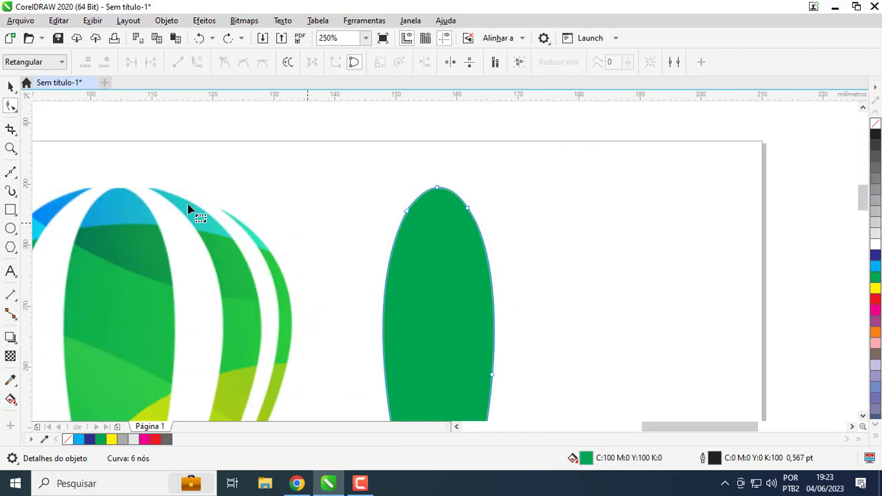
Step: Select the green panel with the Pick tool and remove its outline colour
click(11, 86)
click(261, 154)
scroll(452, 263, down, 2)
click(450, 267)
scroll(480, 261, up, 2)
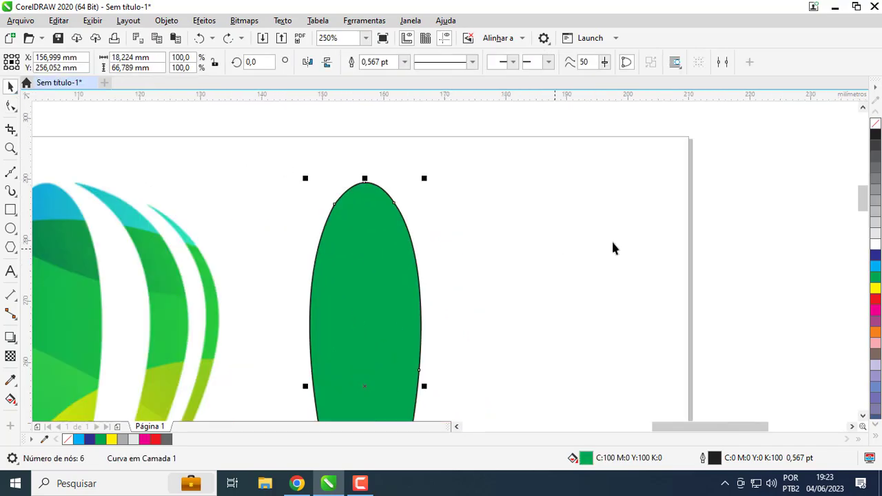
right_click(875, 124)
click(441, 280)
Step: Compare the green panel and grey basket with the original balloon, select both shapes together, and clear the selection
click(377, 307)
scroll(447, 269, down, 2)
click(447, 269)
scroll(445, 284, up, 2)
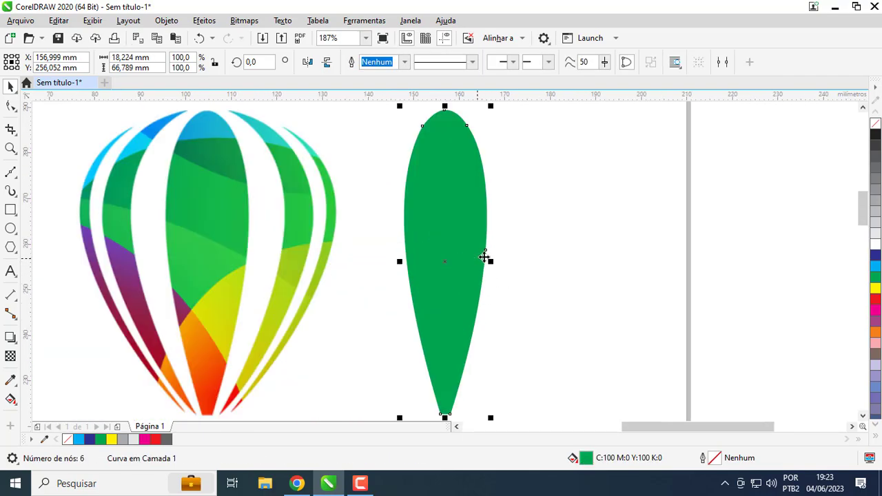
click(525, 244)
click(473, 264)
scroll(436, 311, down, 2)
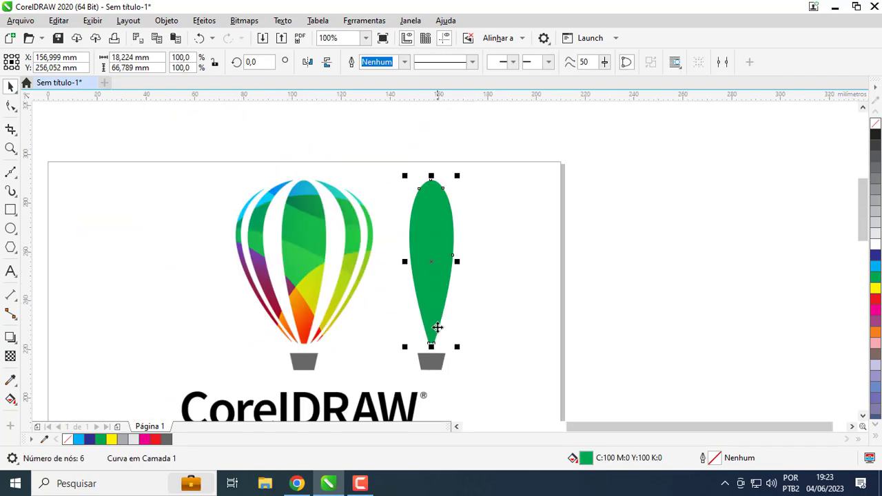
shift+click(431, 360)
scroll(432, 363, up, 2)
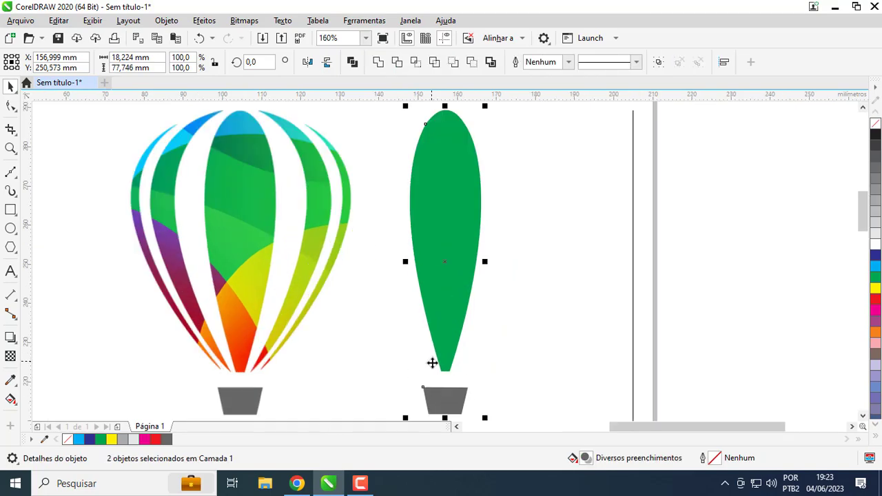
click(583, 307)
click(636, 291)
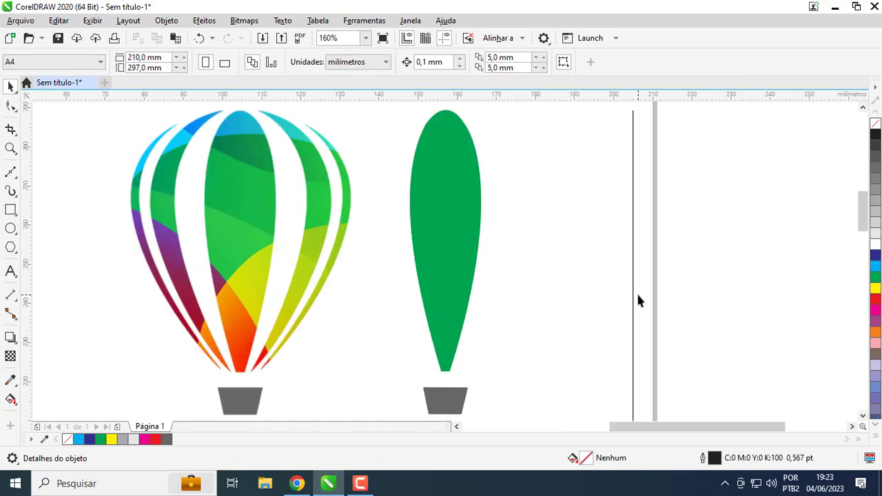